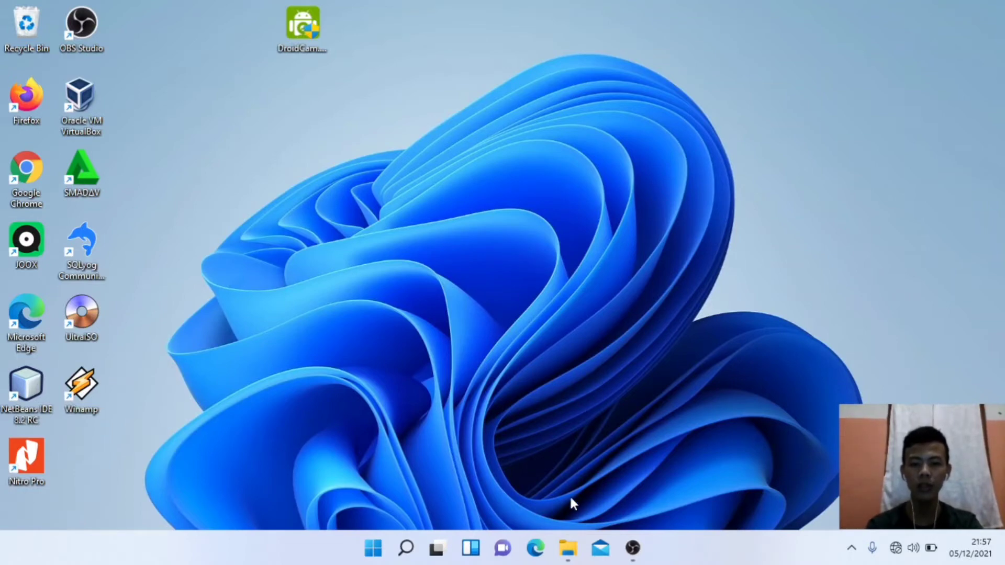
Step: Bring back the Downloads window and run the virtualbox-6-1-26 installer
left_click(569, 544)
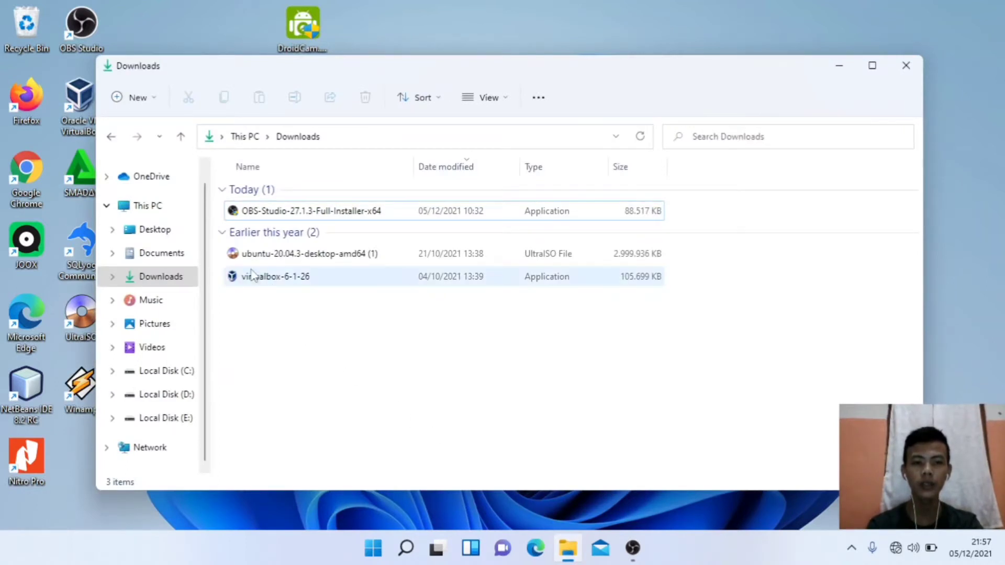
double_click(344, 278)
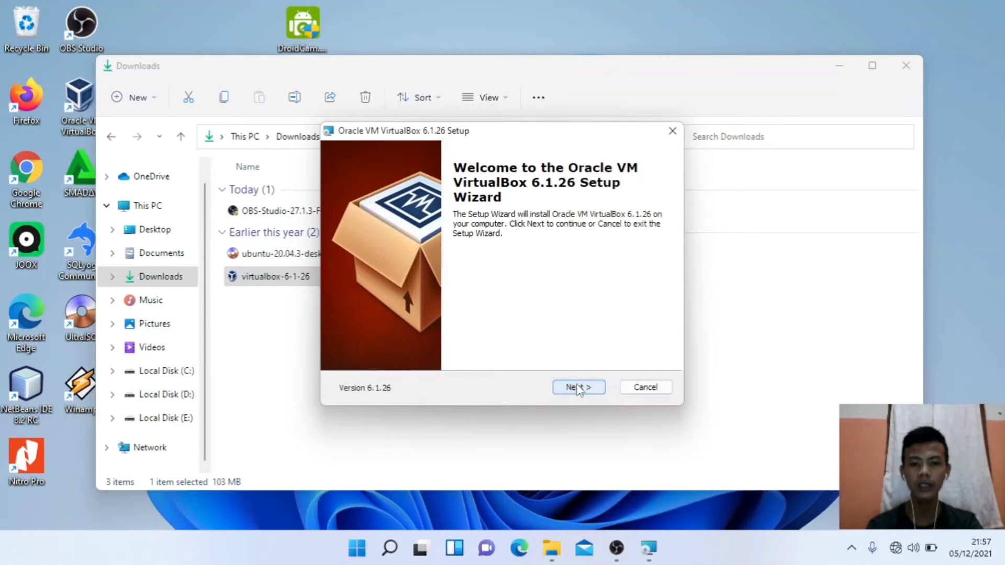
Step: Install VirtualBox 6.1.26 with default features and shortcuts, accepting the network interfaces warning
left_click(579, 391)
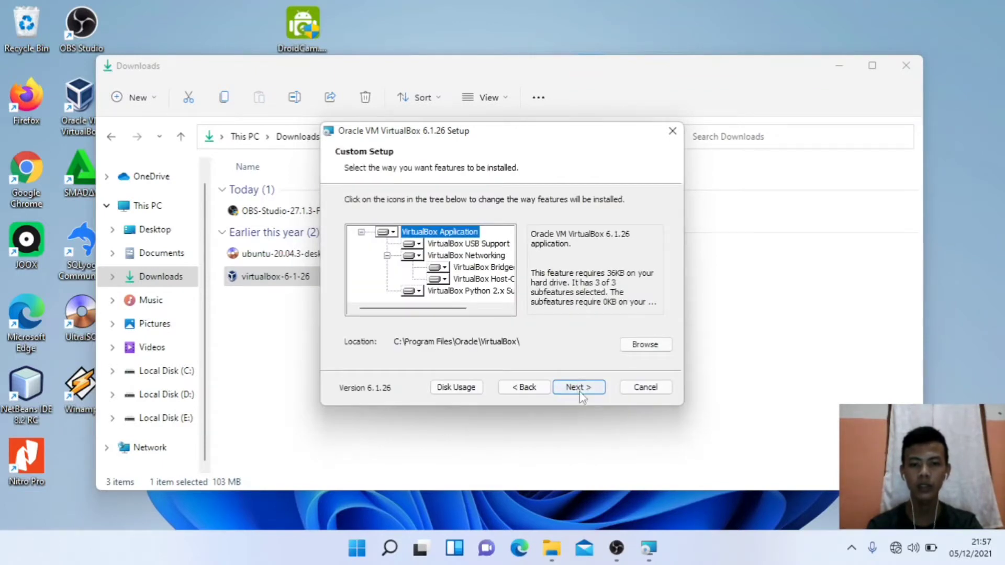
left_click(578, 391)
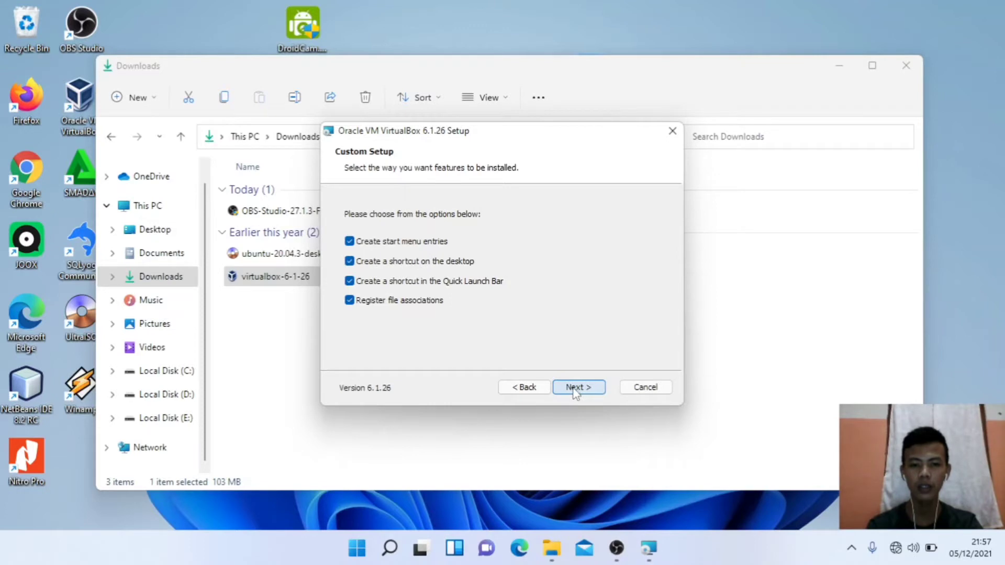
left_click(576, 390)
left_click(577, 390)
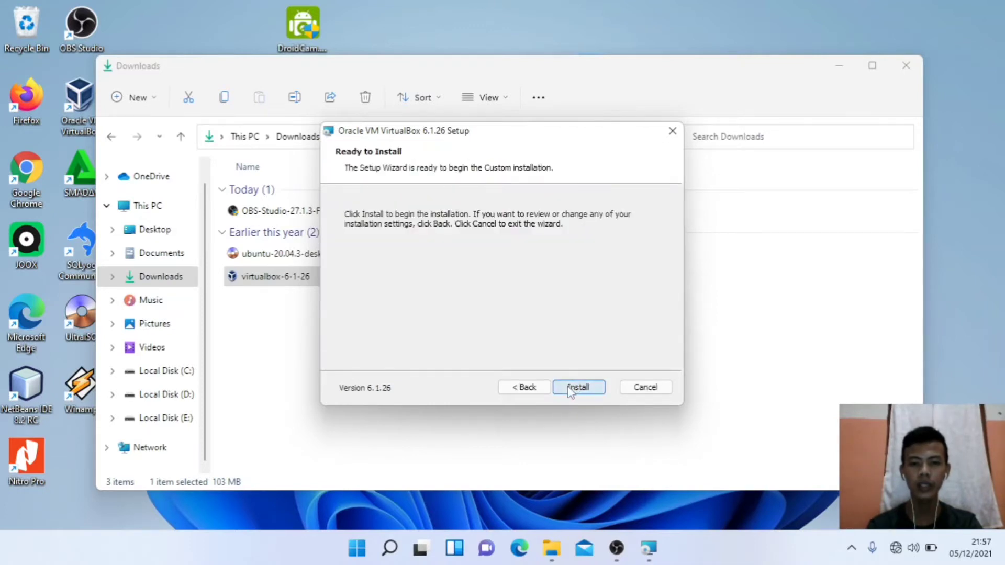
left_click(576, 388)
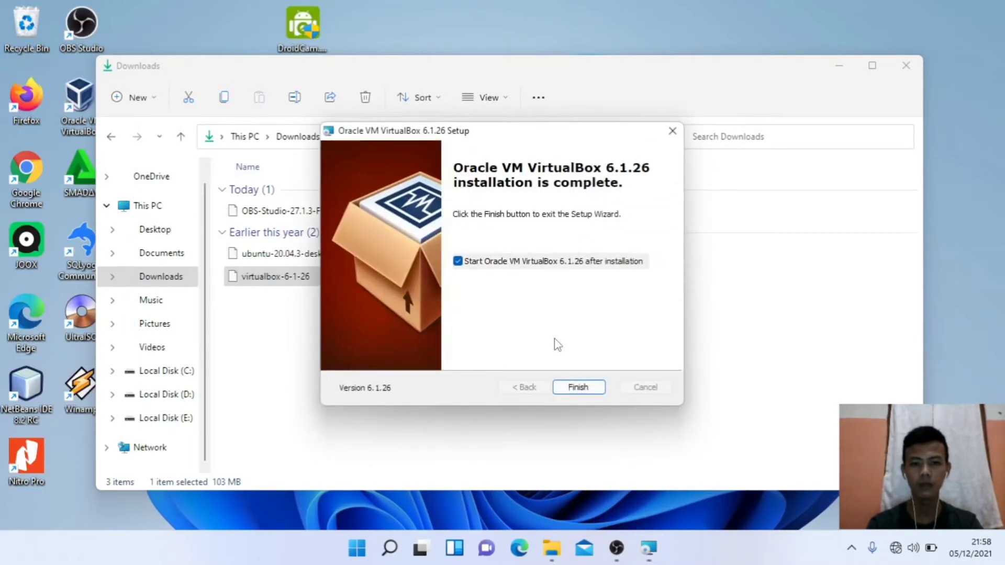
left_click(579, 388)
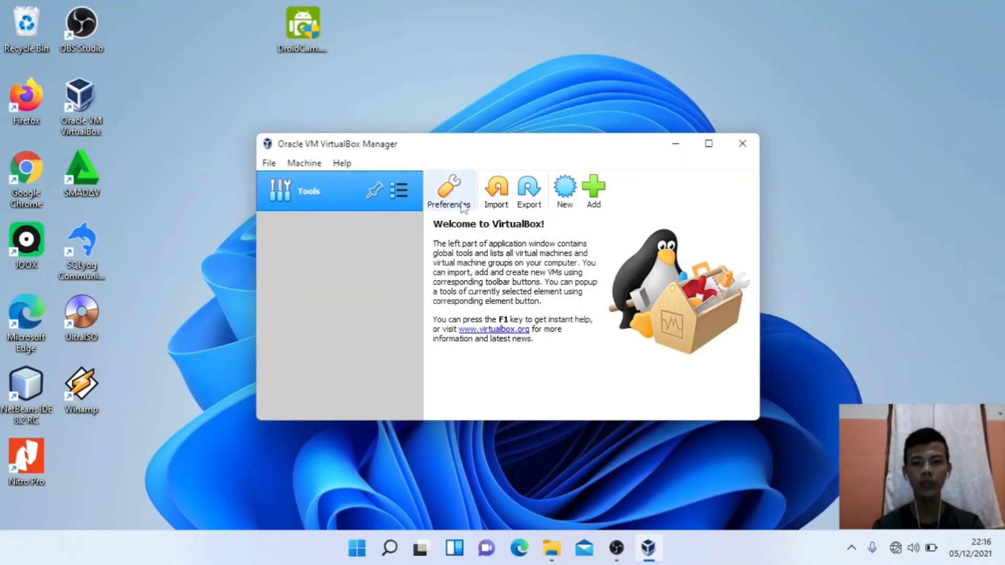
Step: Start a new virtual machine named ubuntu with version Ubuntu (64-bit)
left_click(570, 202)
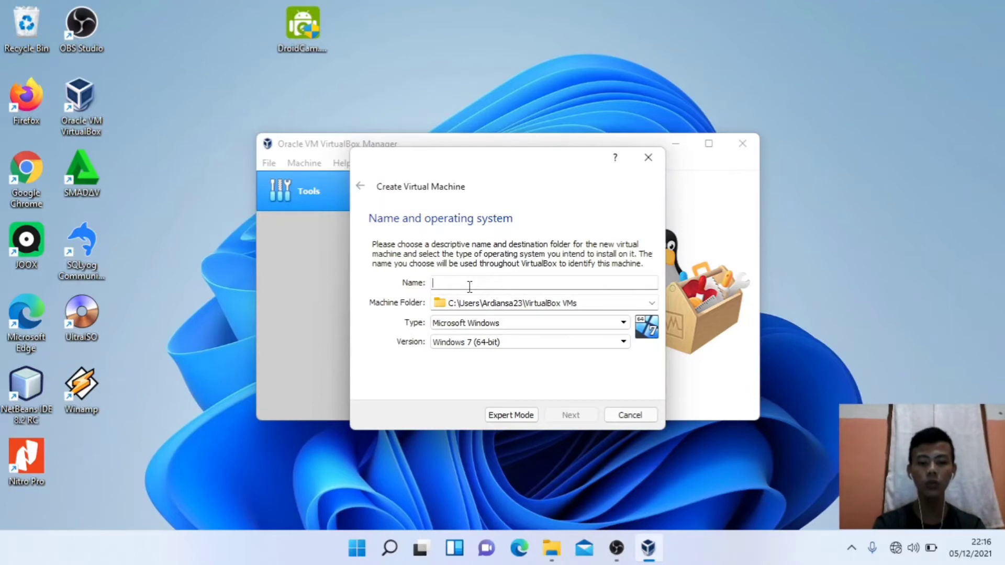
type("ubuntu")
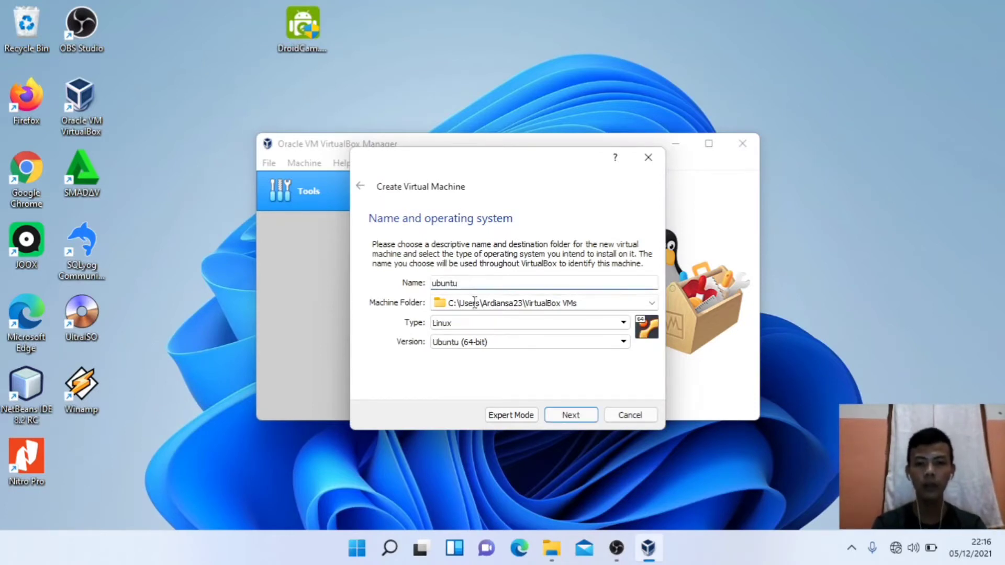
left_click(485, 344)
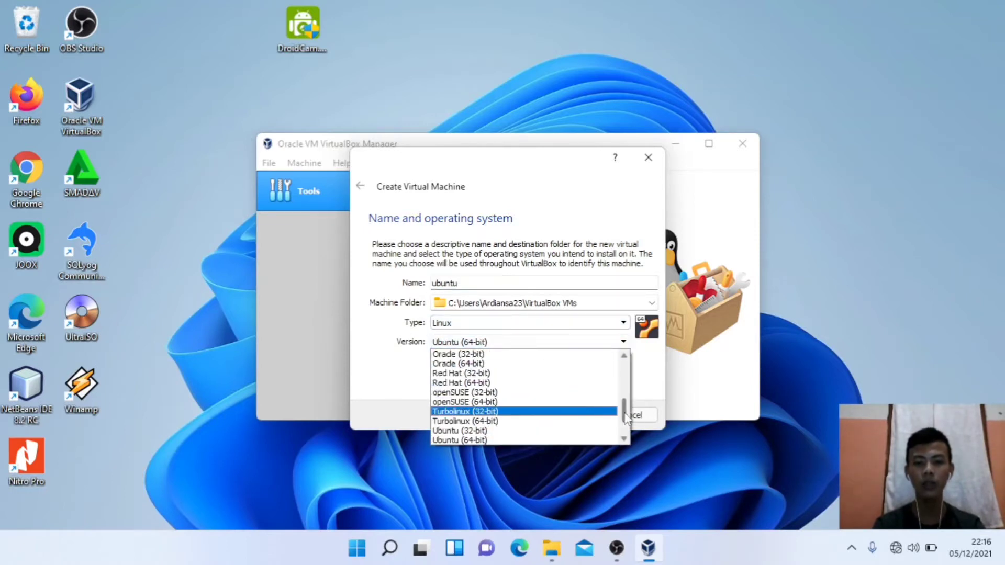
left_click_drag(627, 419, 627, 428)
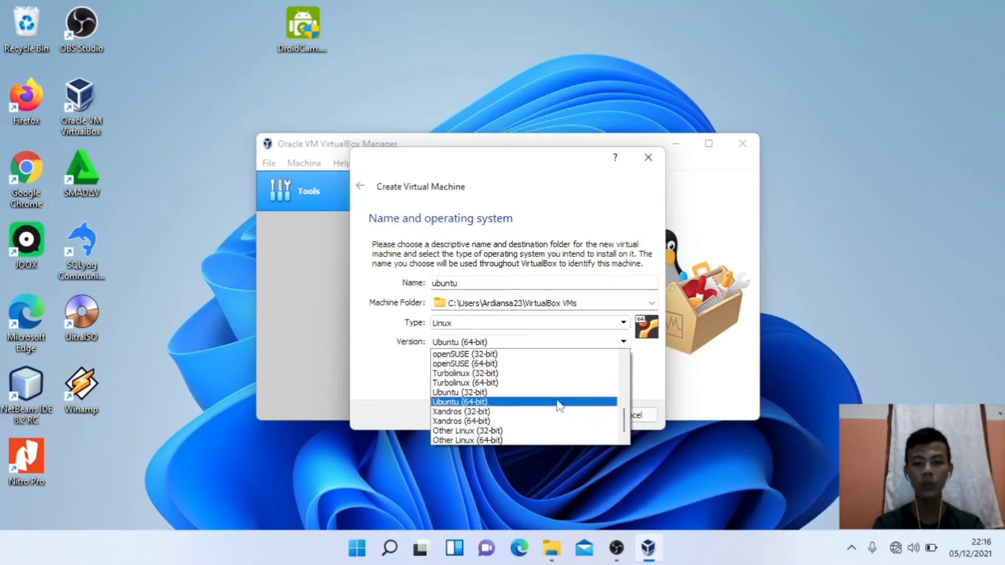
left_click(514, 402)
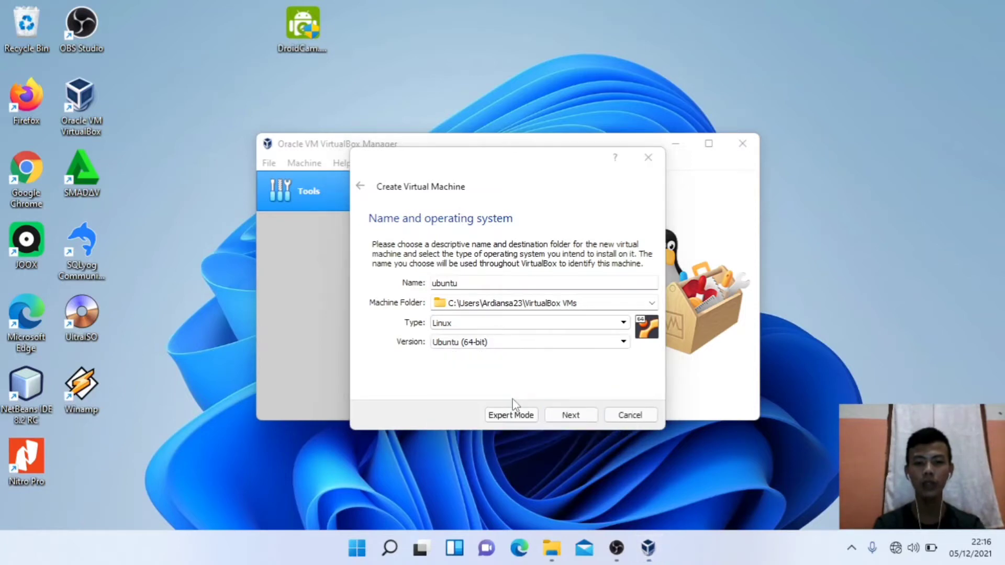
Step: Give the ubuntu machine 4900 MB of memory
left_click(568, 415)
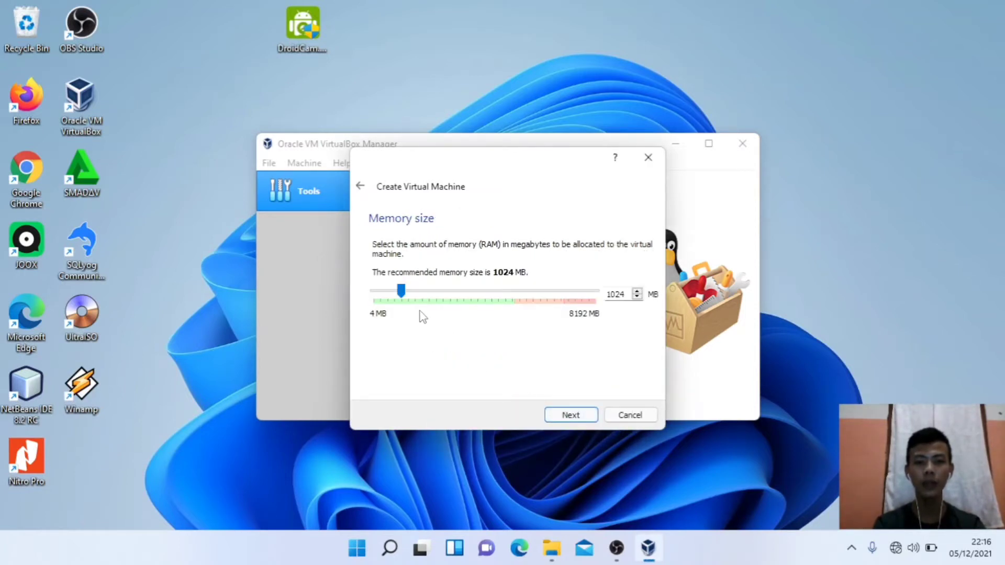
left_click_drag(401, 291, 509, 314)
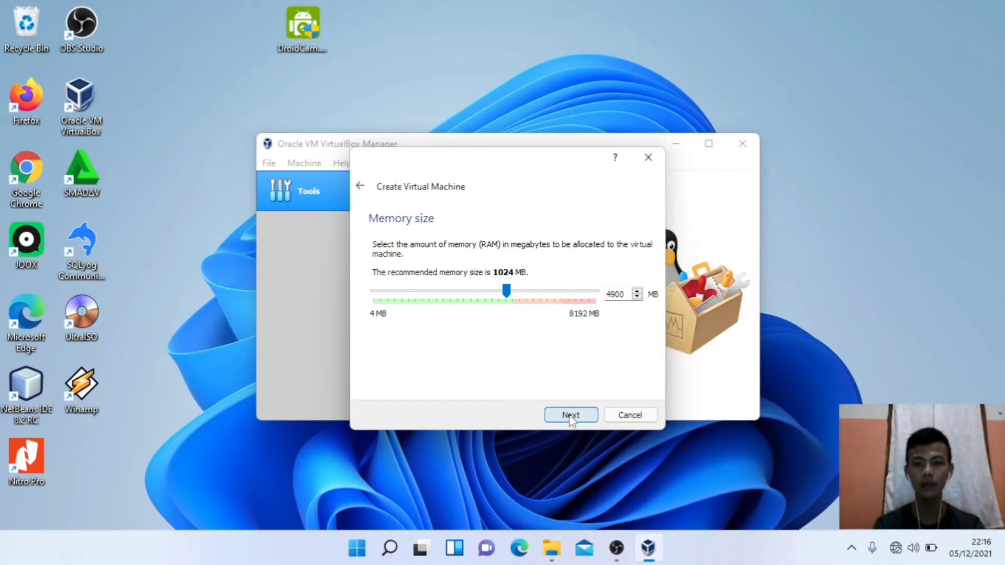
left_click(571, 418)
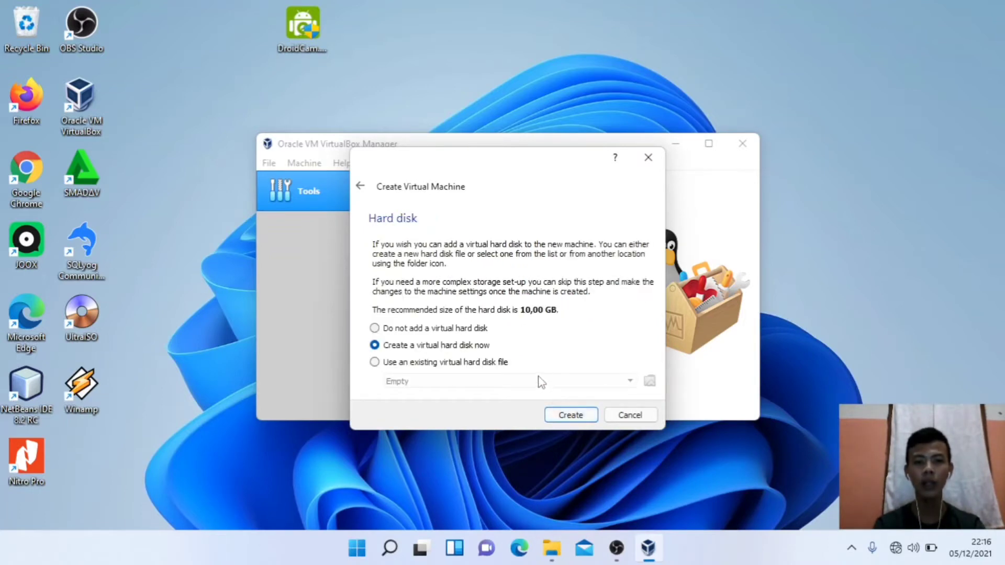
Step: Create a dynamically allocated 2,00 TB VDI hard disk for the ubuntu machine
left_click(570, 416)
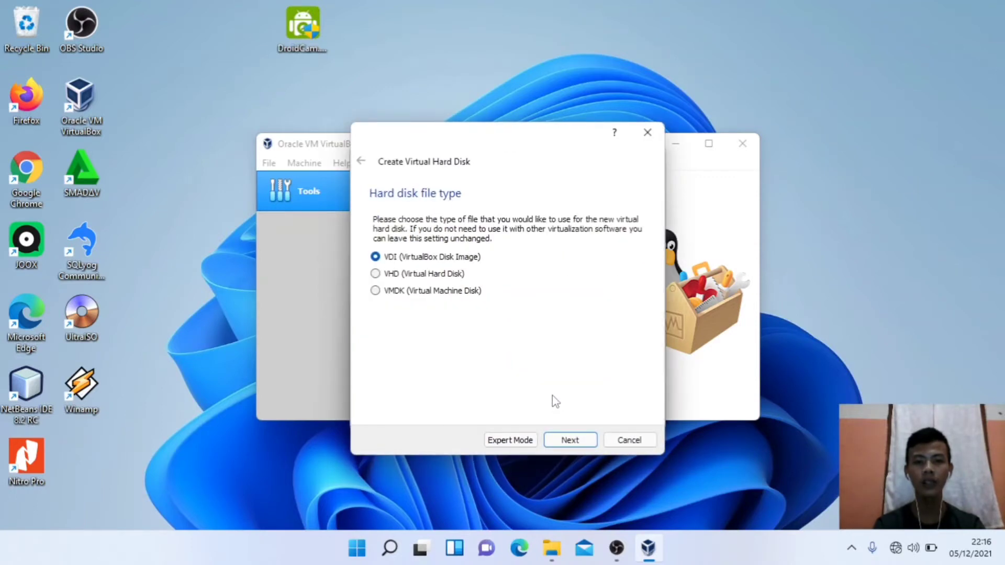
left_click(570, 442)
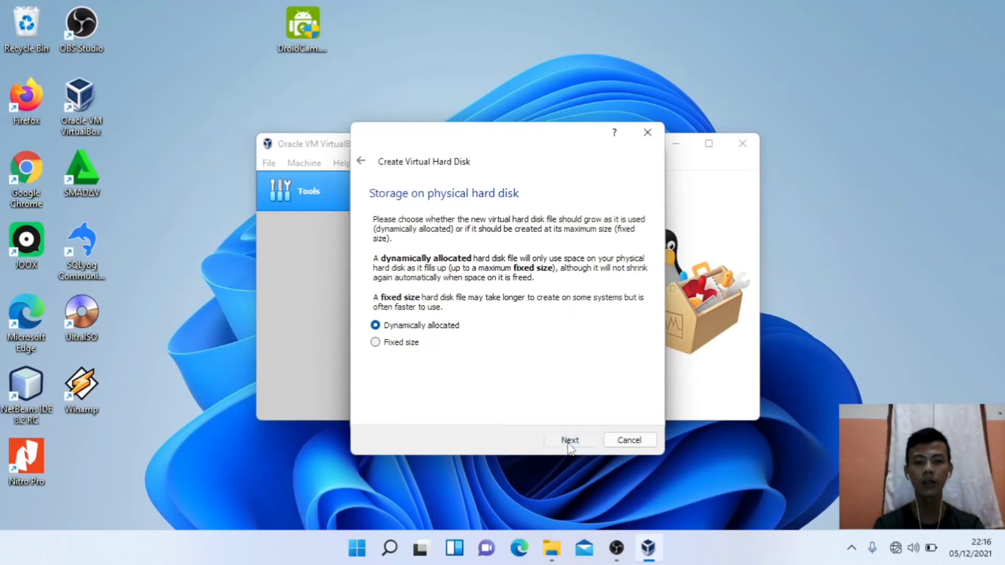
left_click(569, 442)
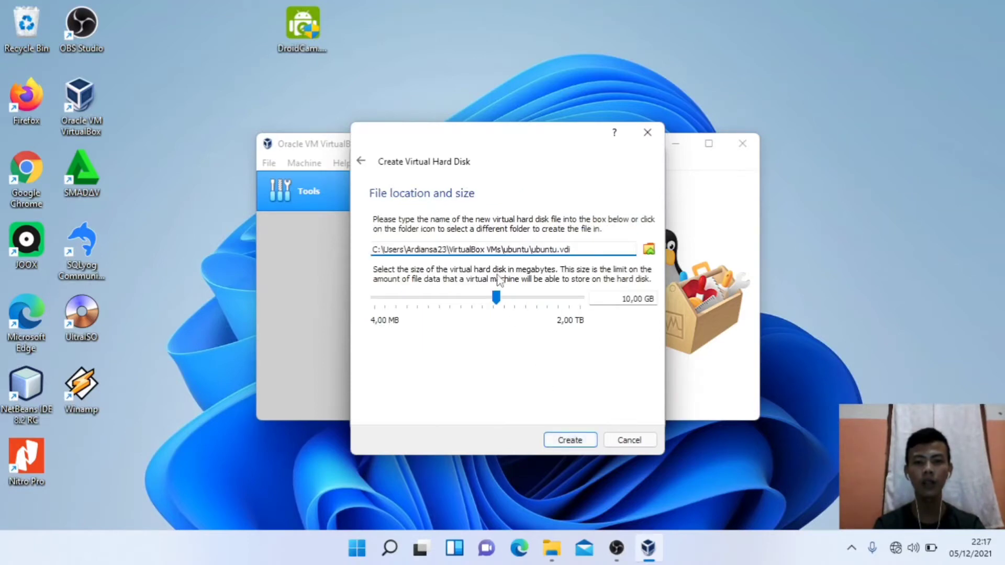
left_click_drag(495, 307, 586, 312)
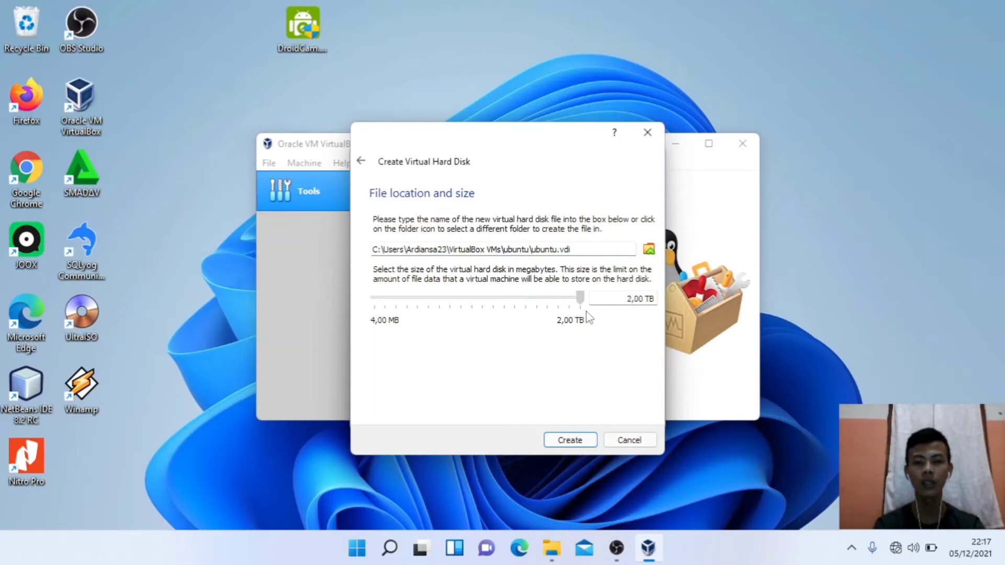
left_click(571, 441)
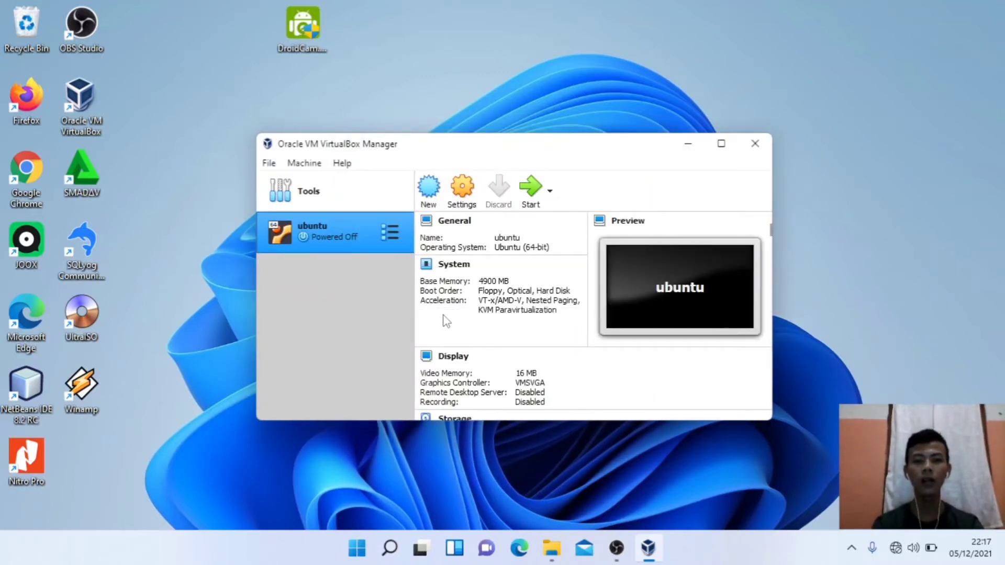
Step: Set the ubuntu machine's processor count to 4 in its settings
left_click(462, 193)
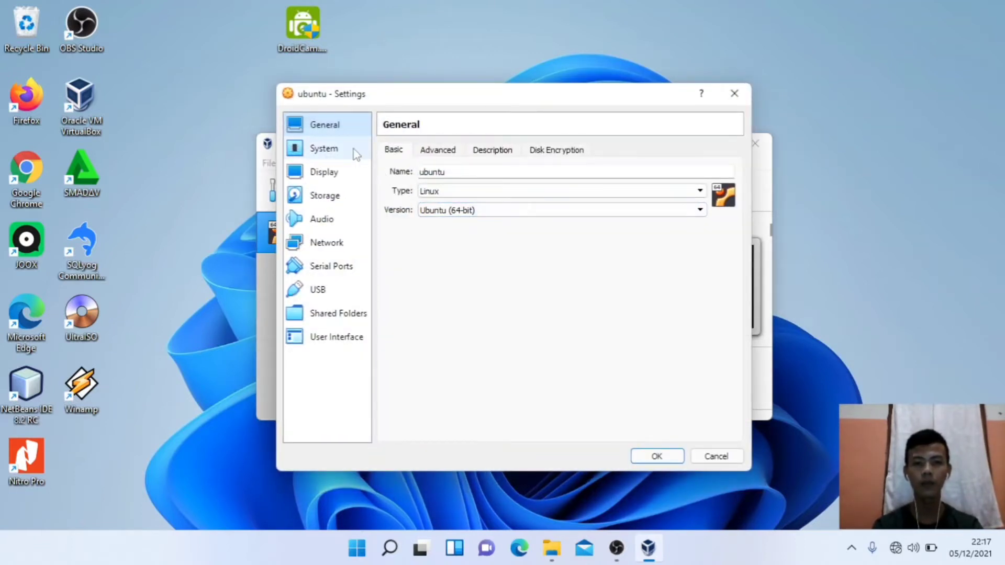
left_click(355, 153)
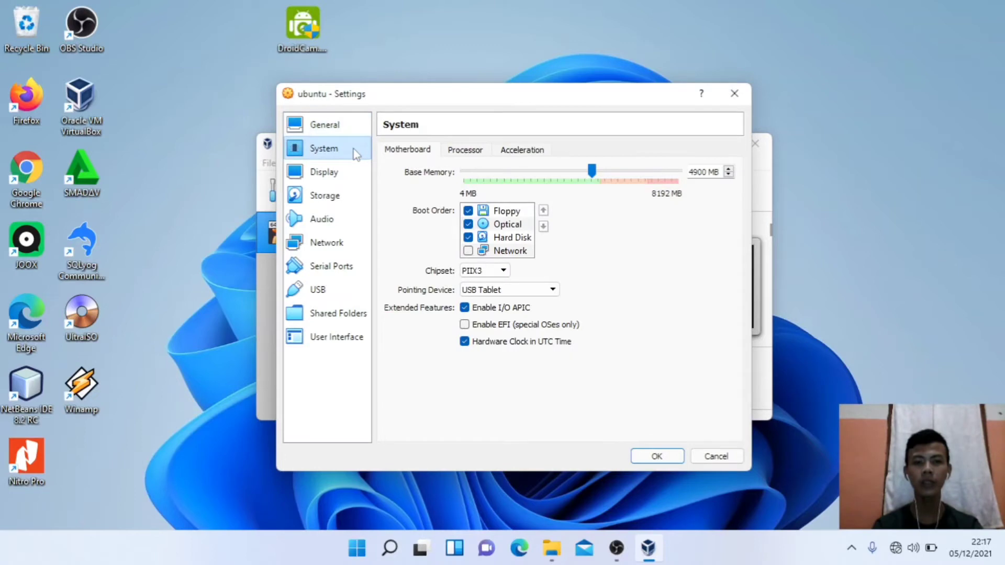
left_click(466, 152)
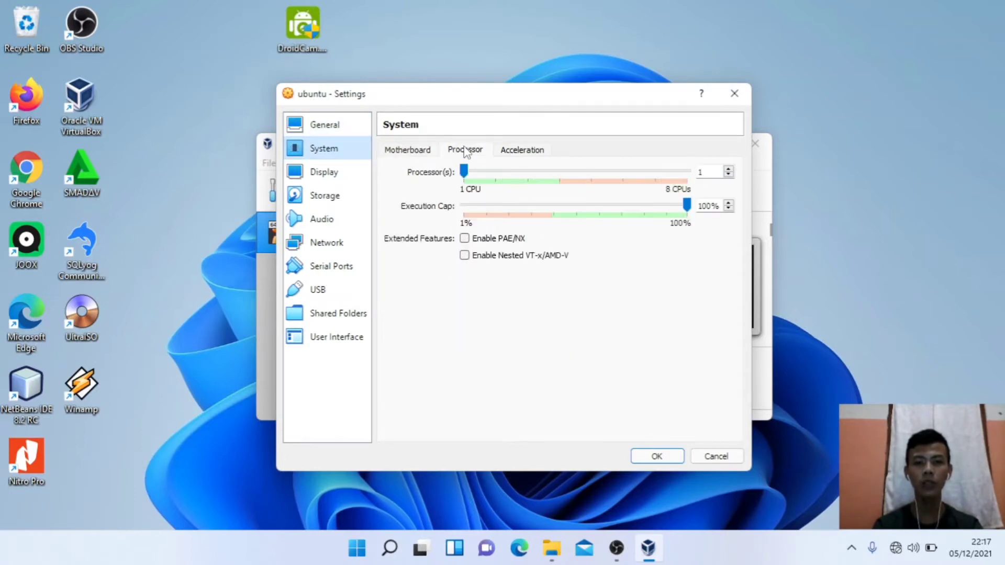
left_click(562, 184)
left_click(561, 185)
left_click(562, 184)
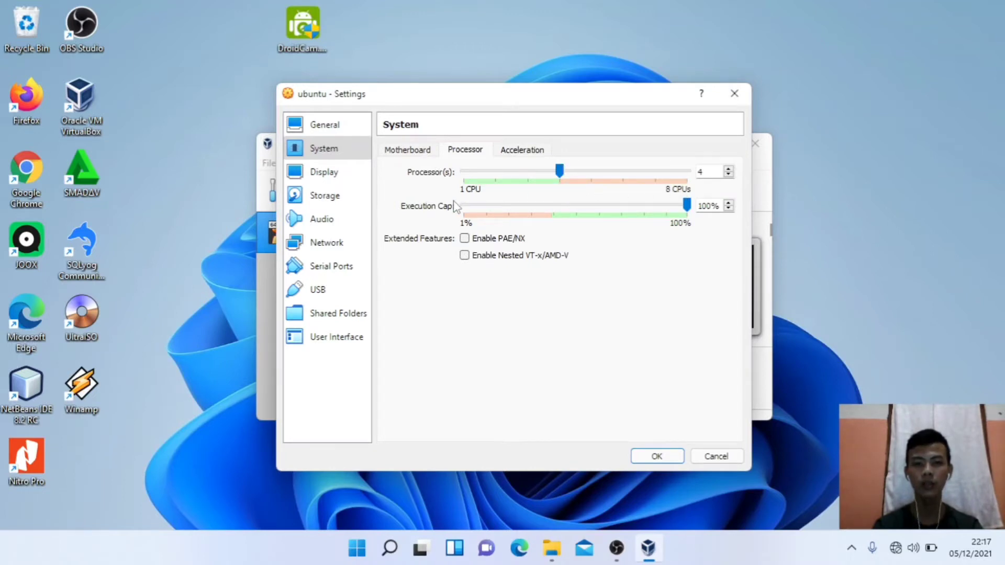
Step: Raise the display's video memory to 128 MB
left_click(338, 175)
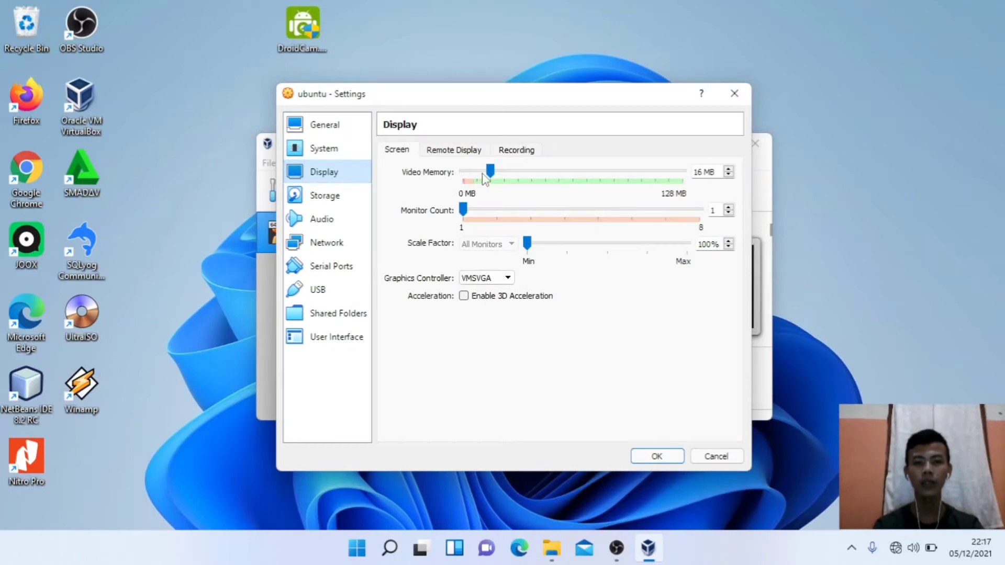
left_click_drag(490, 171, 686, 178)
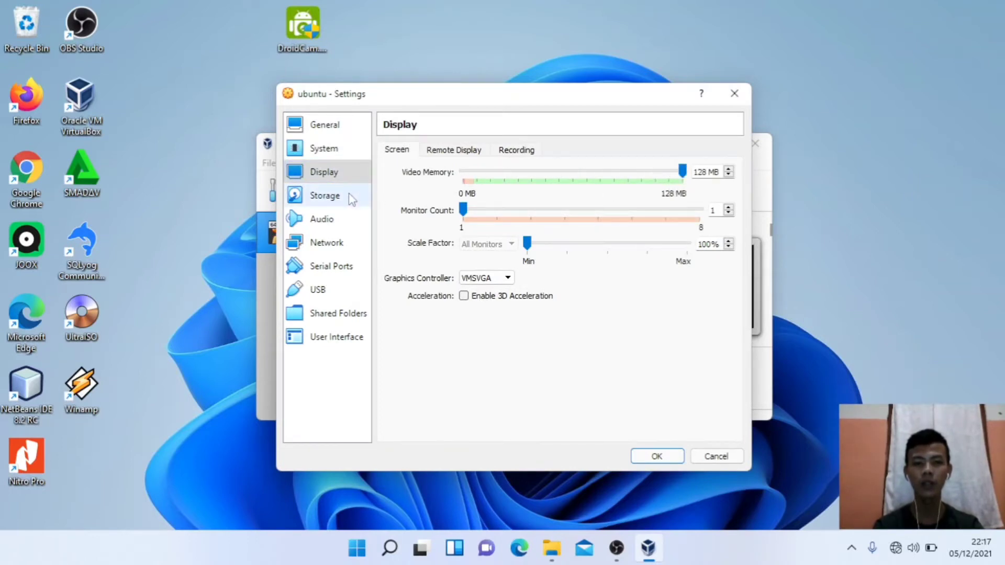
left_click(346, 196)
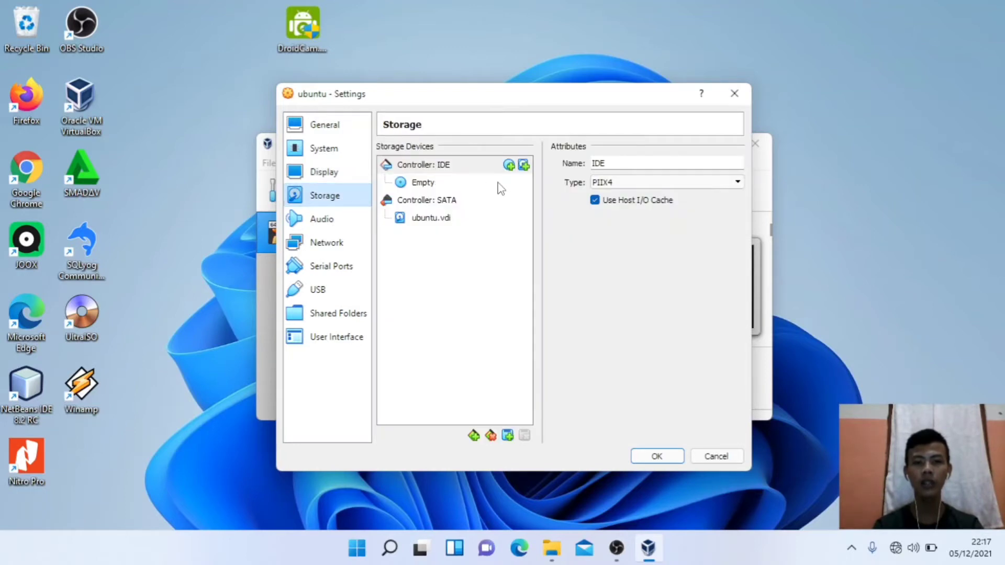
Step: Load ubuntu-20.04.3-desktop-amd64 from Downloads into the empty optical drive and save the settings
left_click(430, 185)
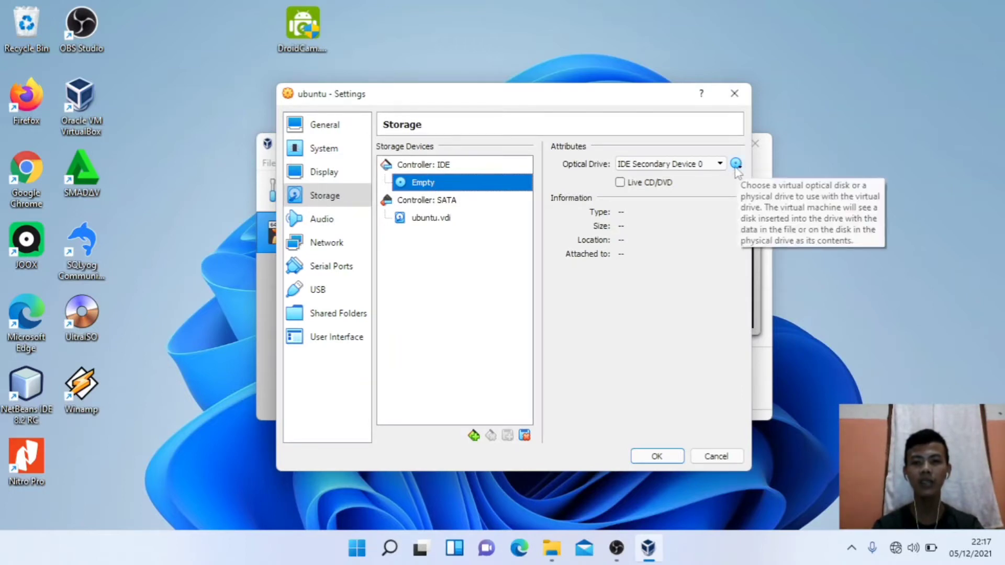
left_click(736, 165)
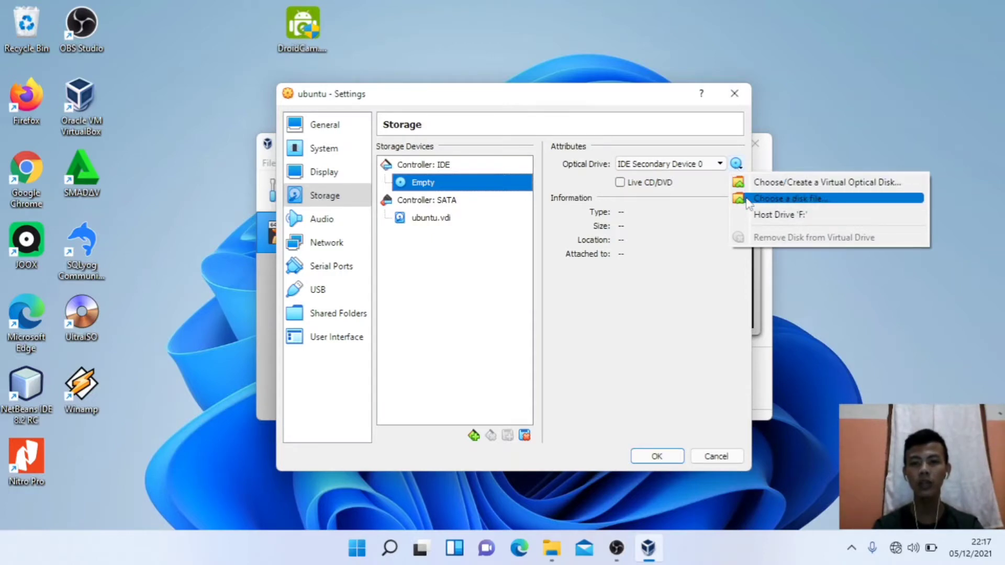
left_click(761, 202)
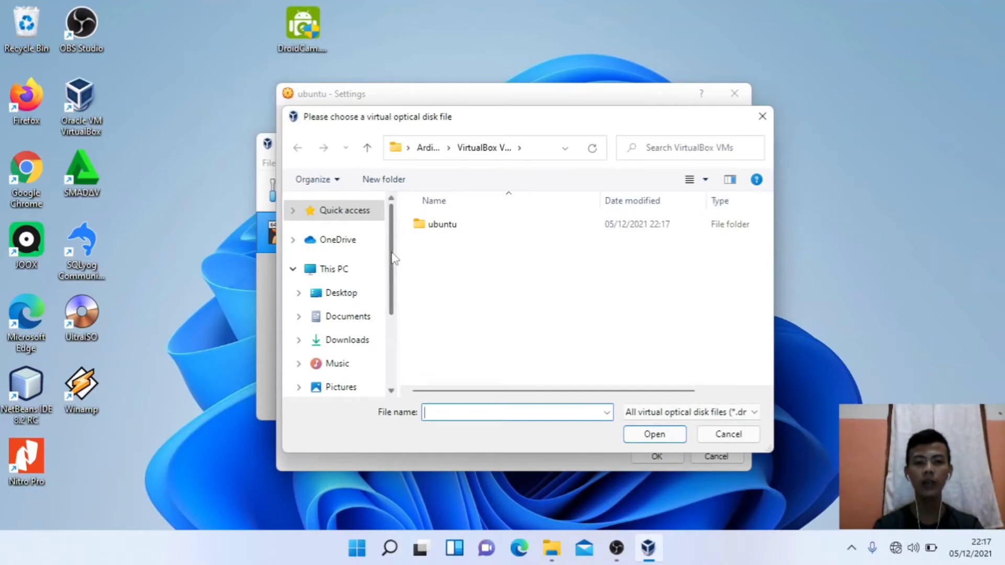
scroll(394, 259, "down", 2)
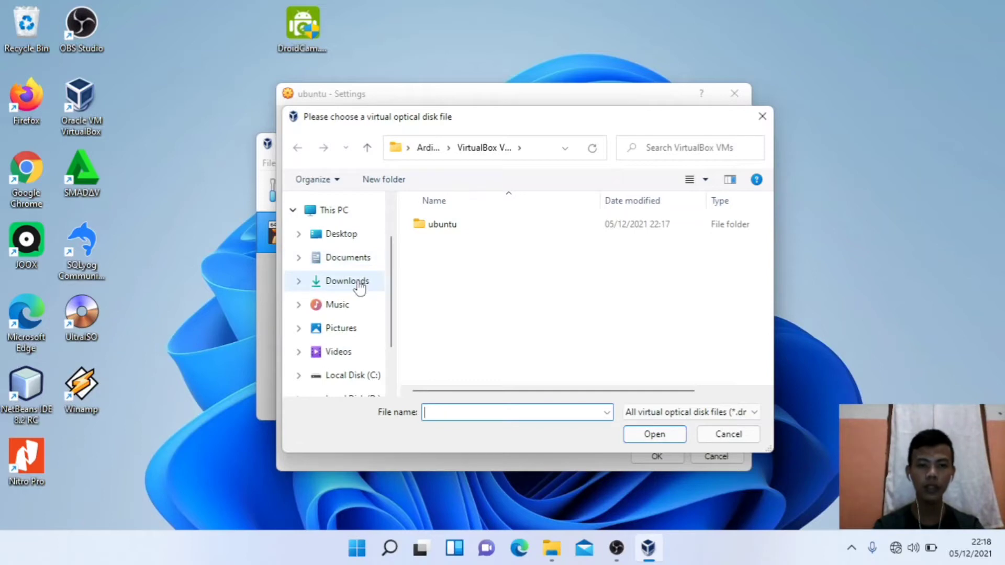
left_click(359, 285)
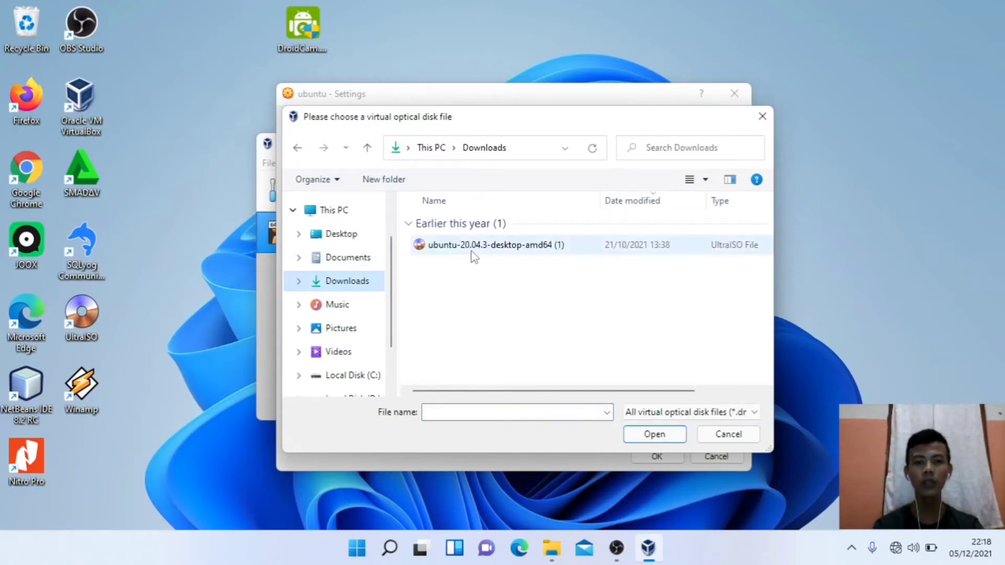
left_click(474, 255)
left_click(643, 438)
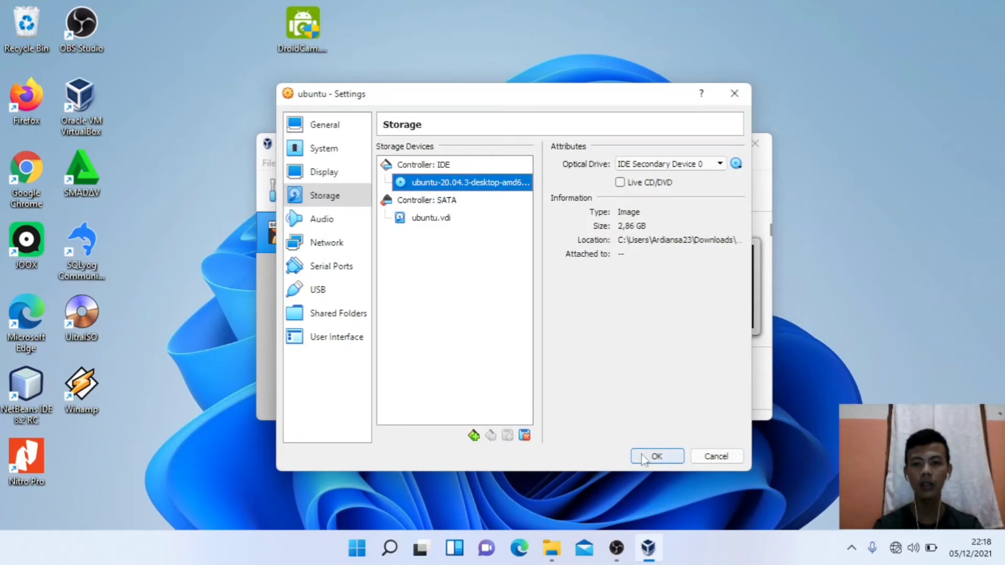
left_click(644, 458)
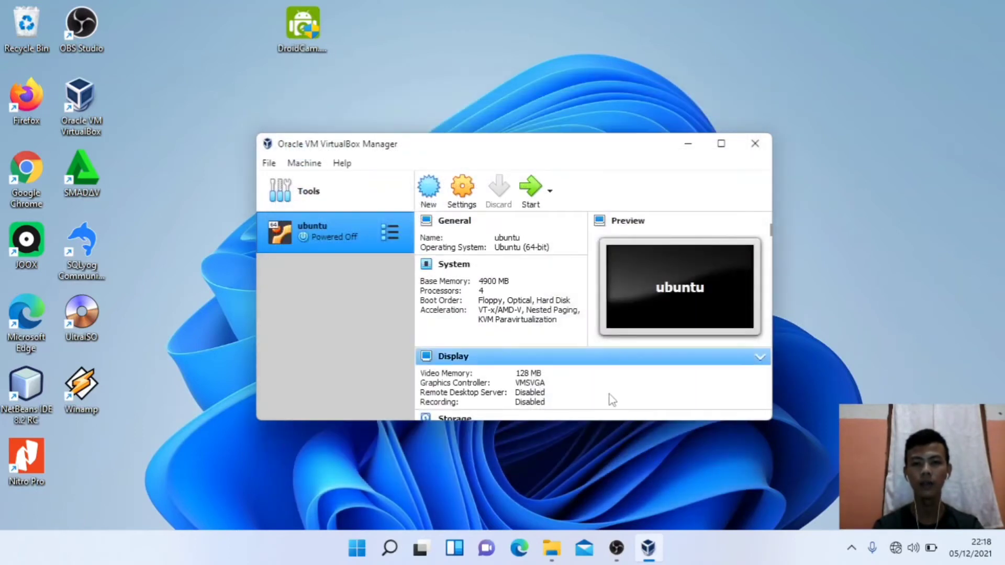
Step: Start the ubuntu VM and dismiss the keyboard auto-capture notice
left_click(616, 548)
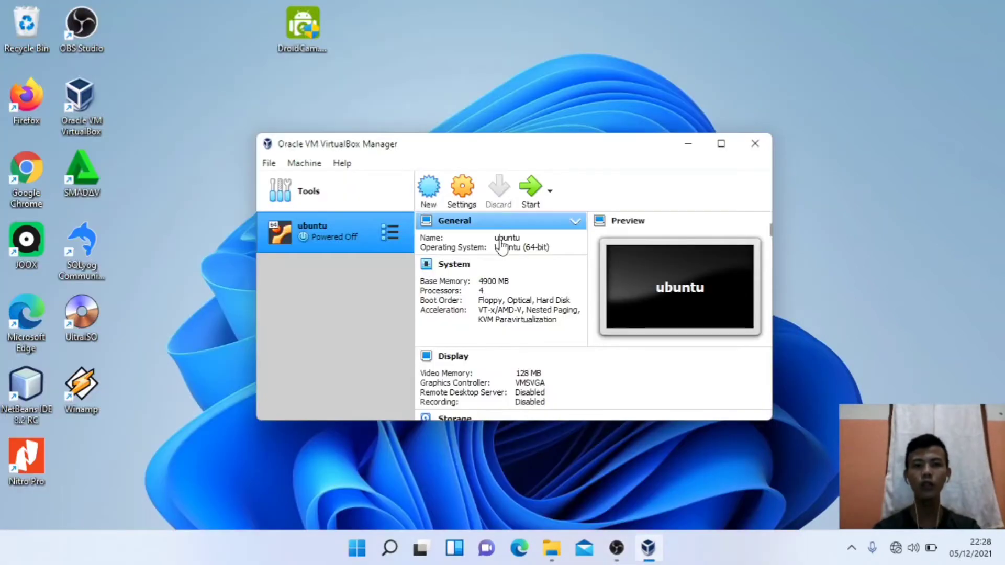
left_click(539, 205)
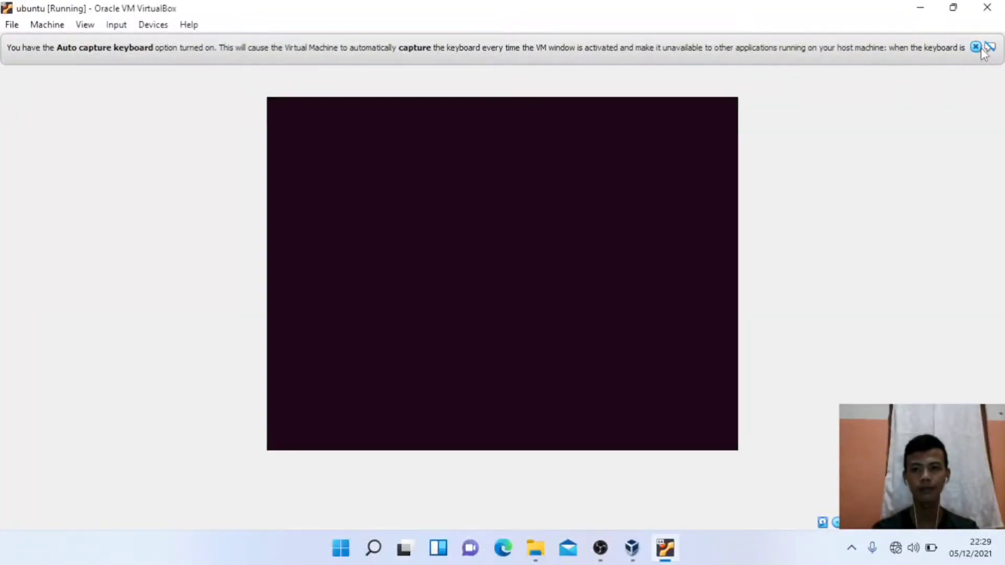
left_click(976, 47)
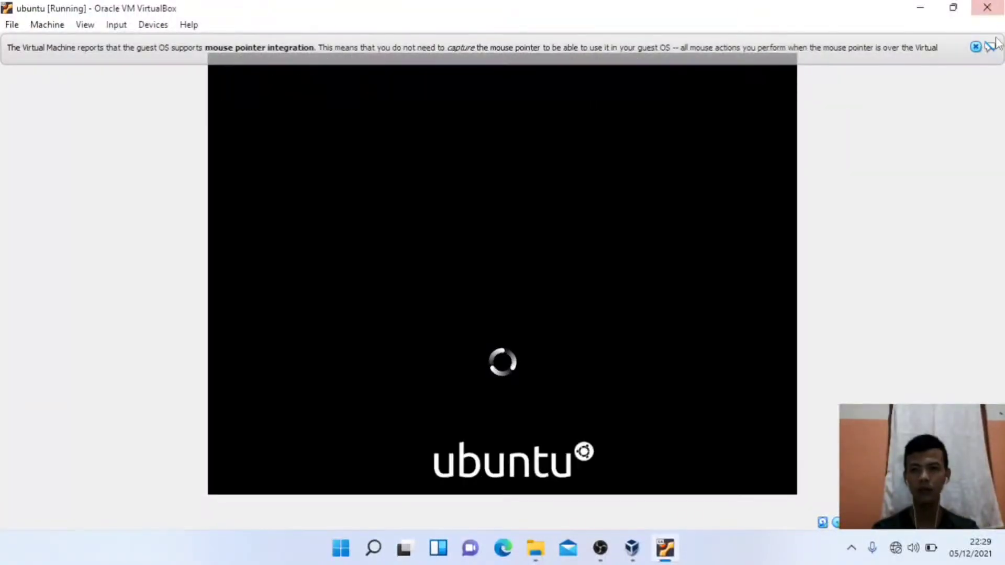
Step: Dismiss the mouse integration notice while the VM boots to the Selamat Datang screen
left_click(980, 47)
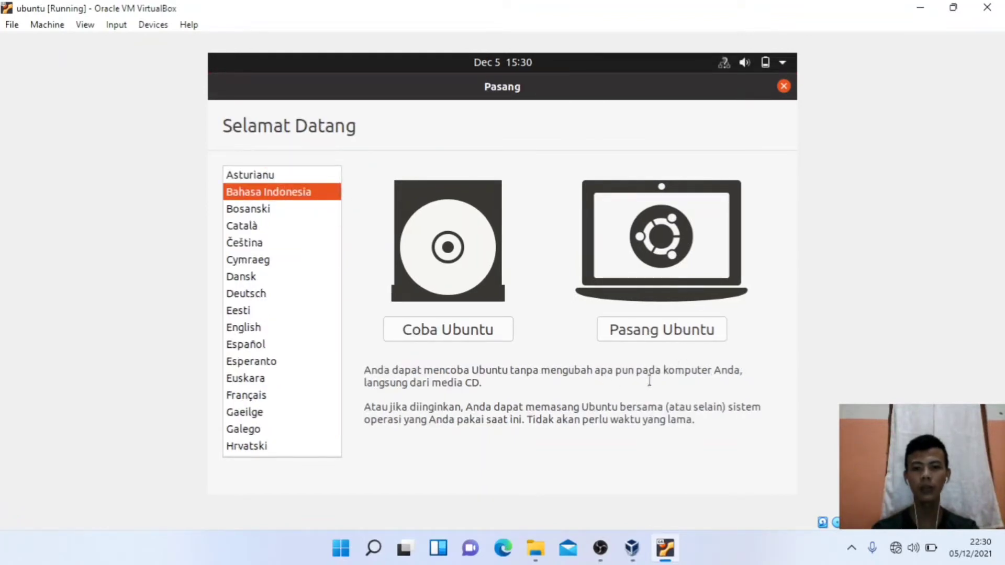
Step: Choose Pasang Ubuntu and keep English (US) as the keyboard layout
left_click(648, 339)
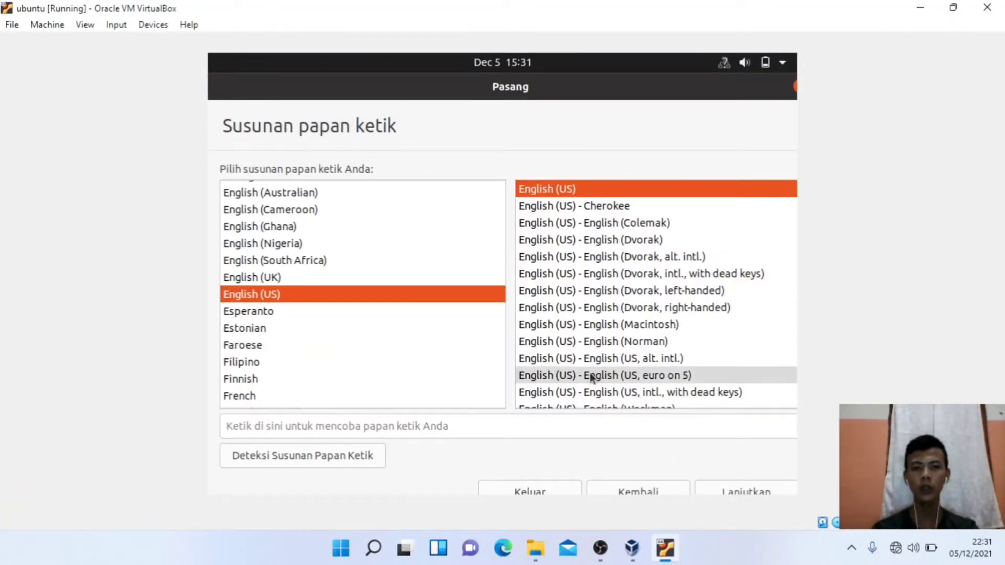
left_click(712, 483)
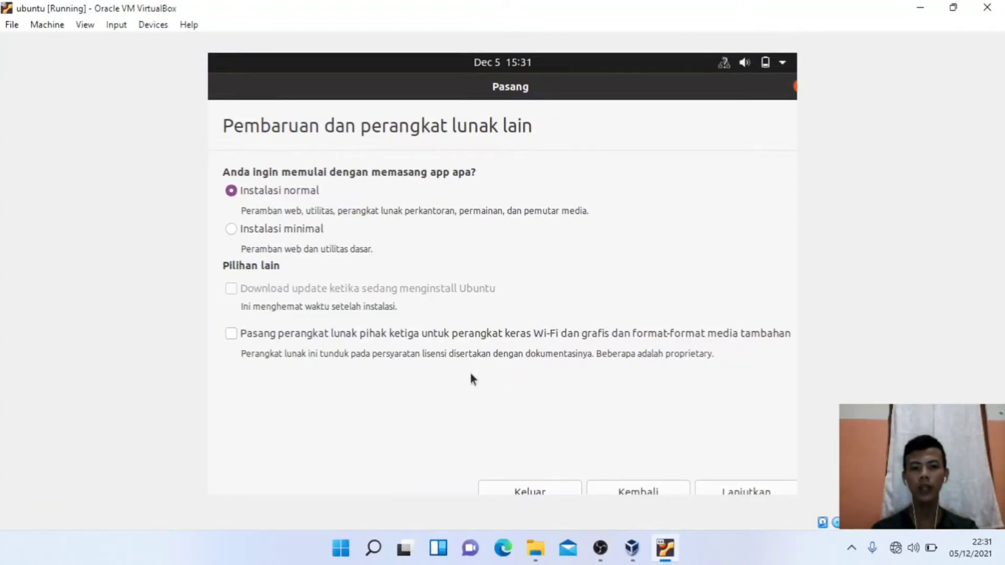
Step: Enable installing third-party drivers and media formats on the Pembaruan page
left_click(236, 333)
left_click(713, 492)
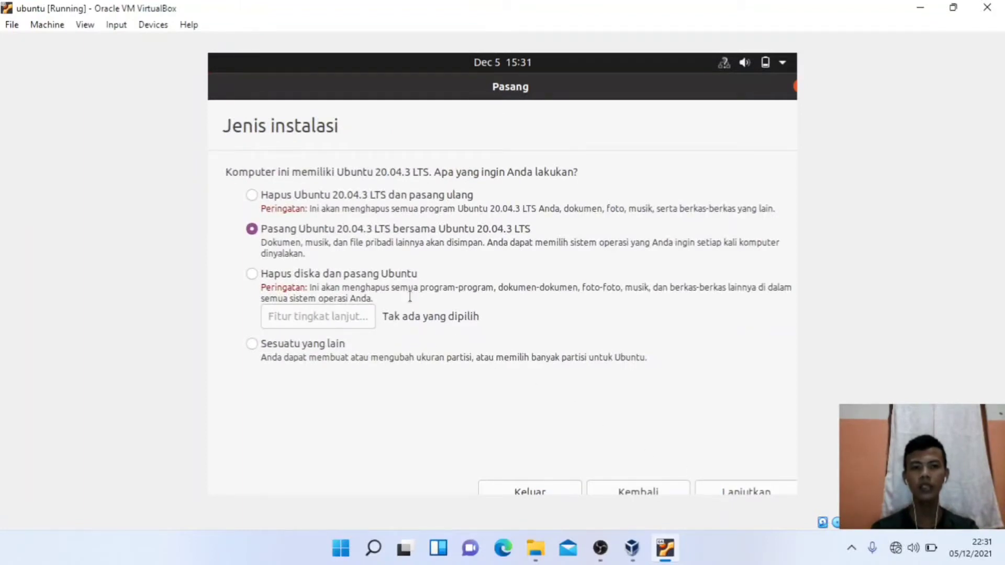
Step: Choose to erase and reinstall Ubuntu 20.04.3 LTS, then confirm writing the disk changes
left_click(252, 195)
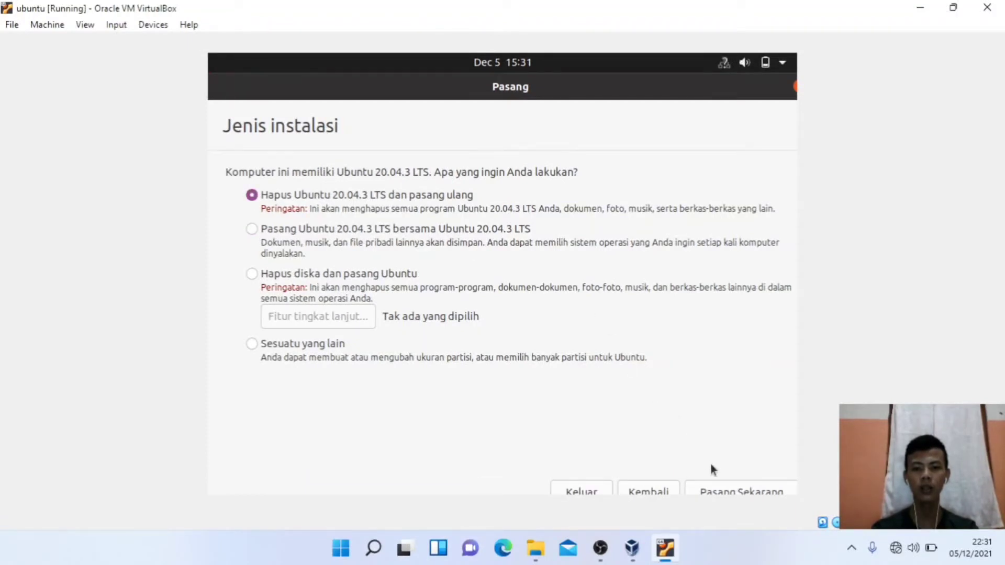
left_click(724, 493)
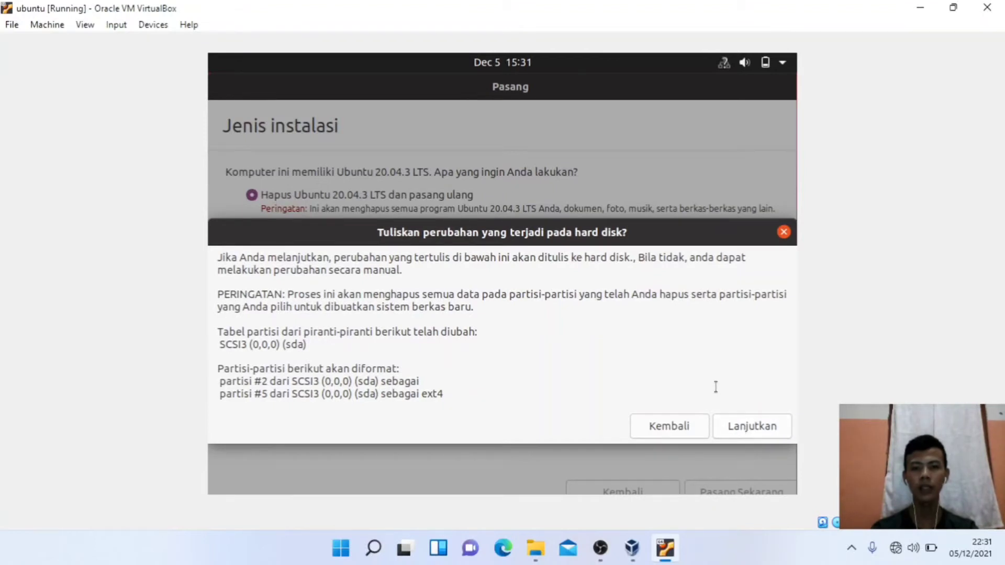
left_click(764, 431)
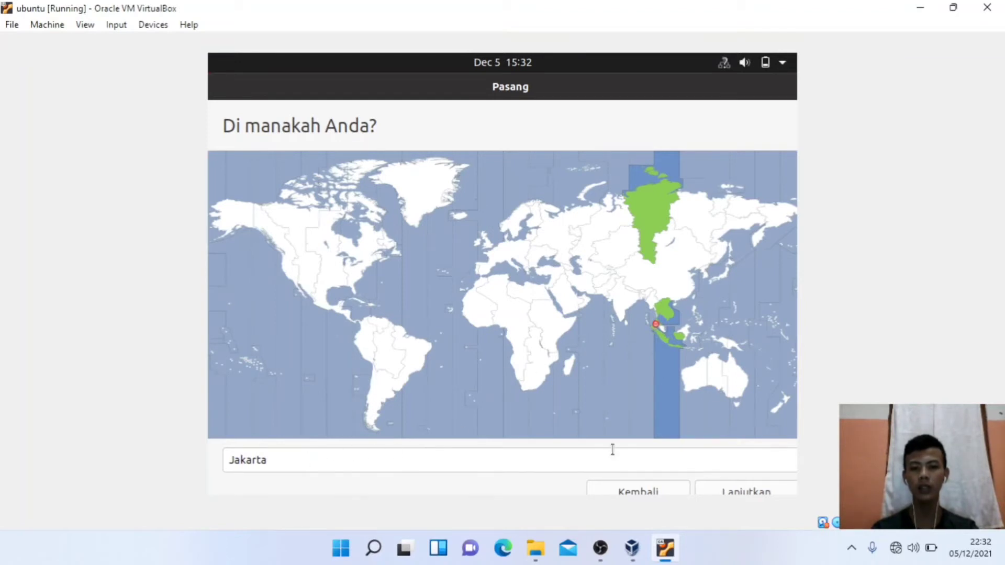
Step: Keep Jakarta as the location, enter the account name and password twice, and continue
left_click(719, 490)
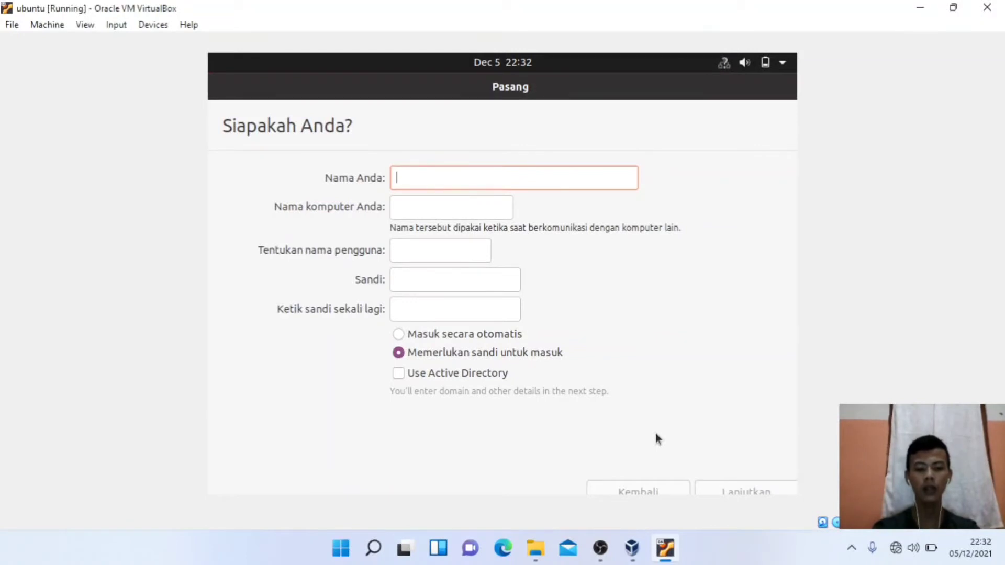
type("ARDIANS")
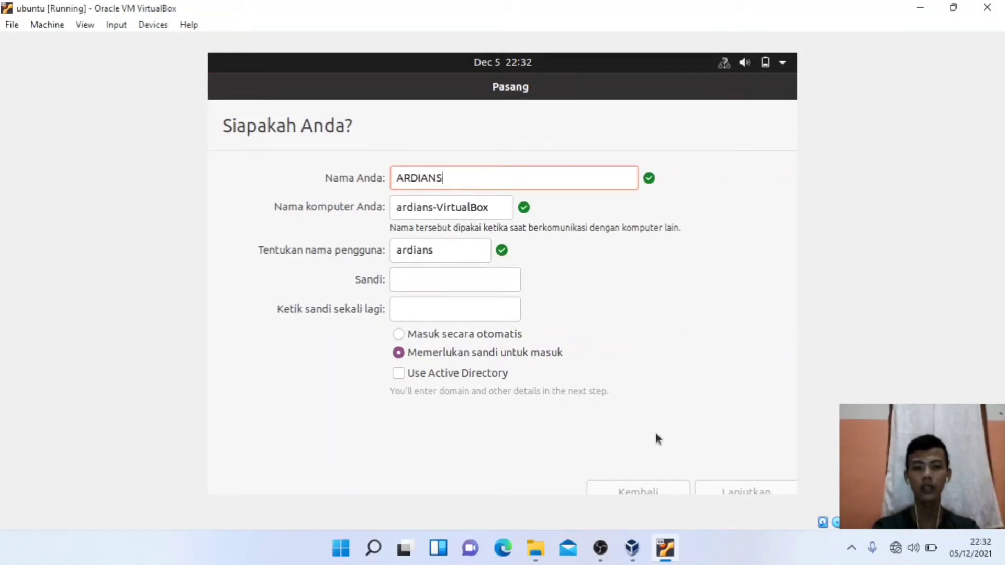
type("A")
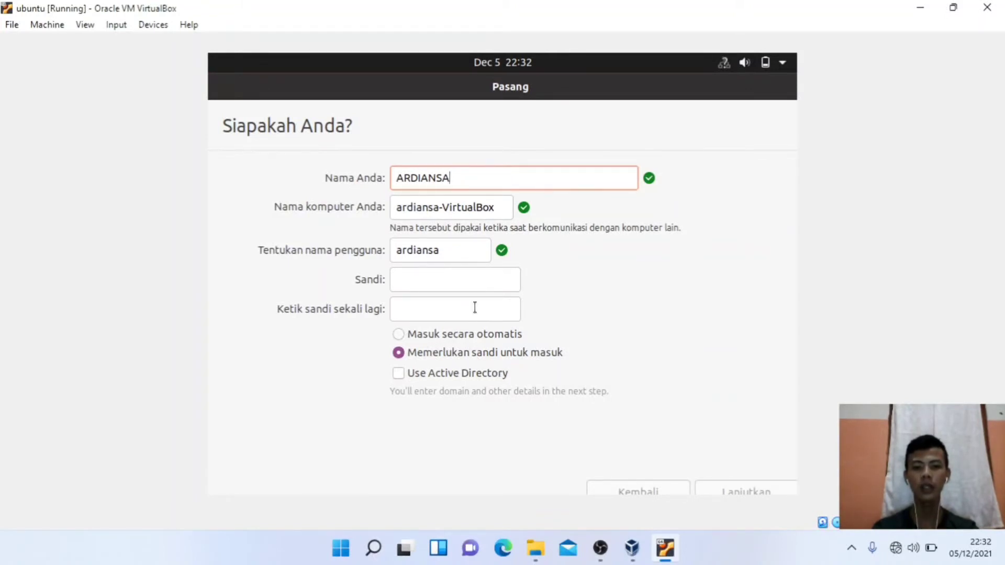
left_click(444, 284)
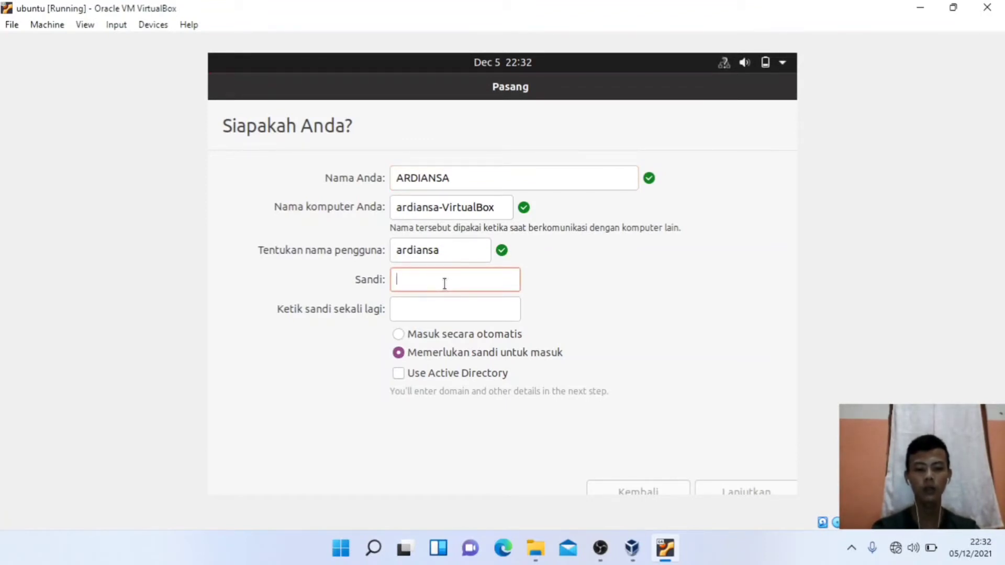
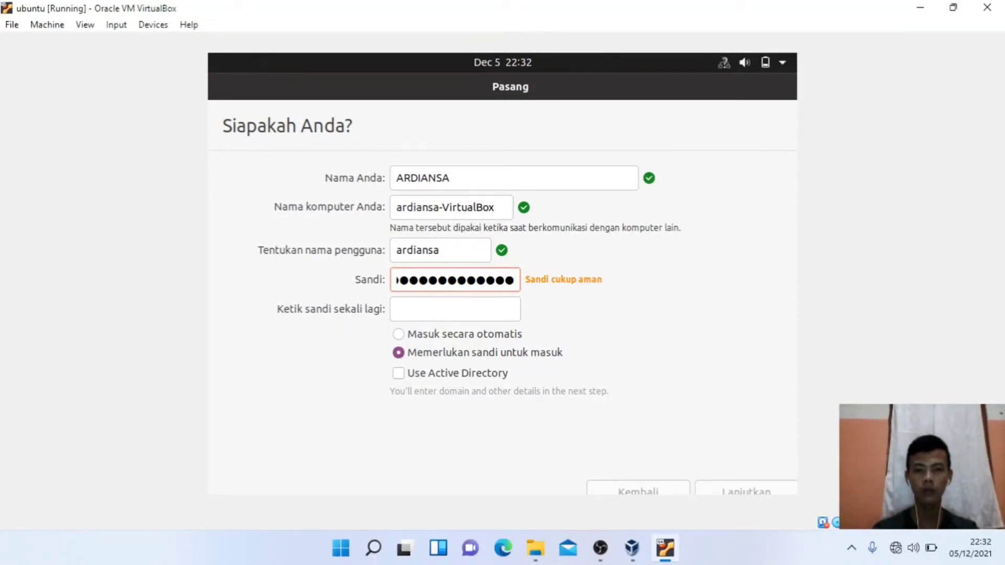
left_click(418, 307)
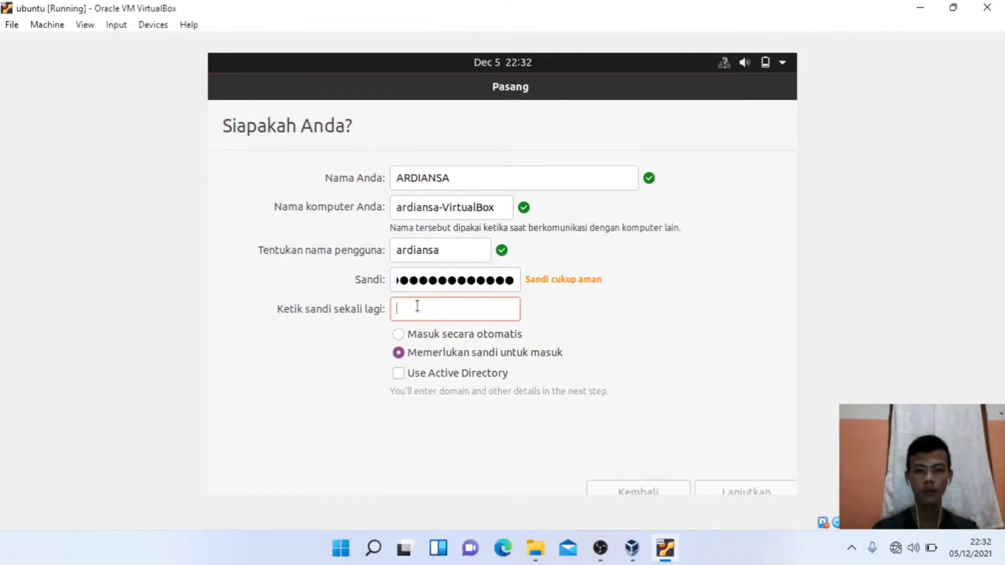
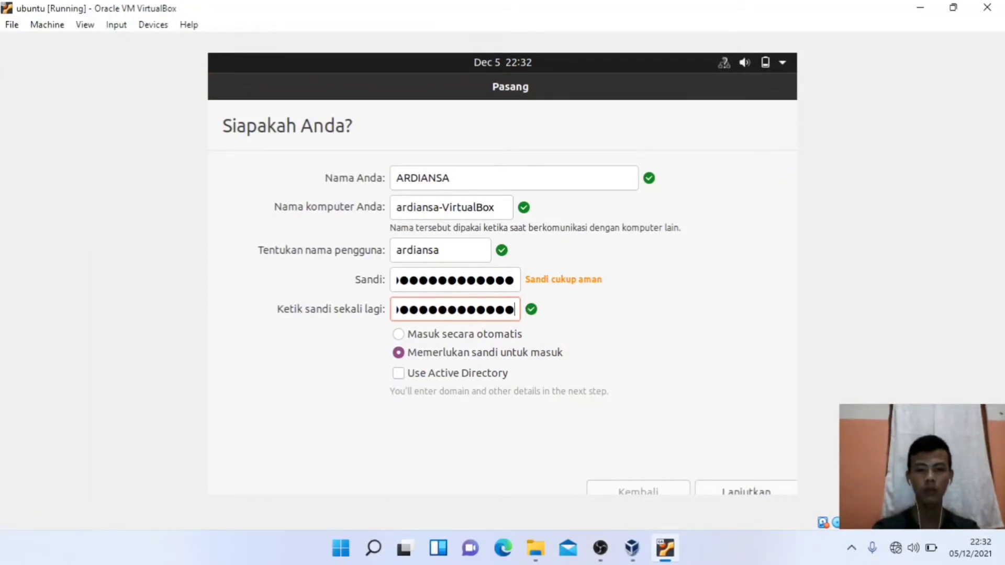
left_click(726, 488)
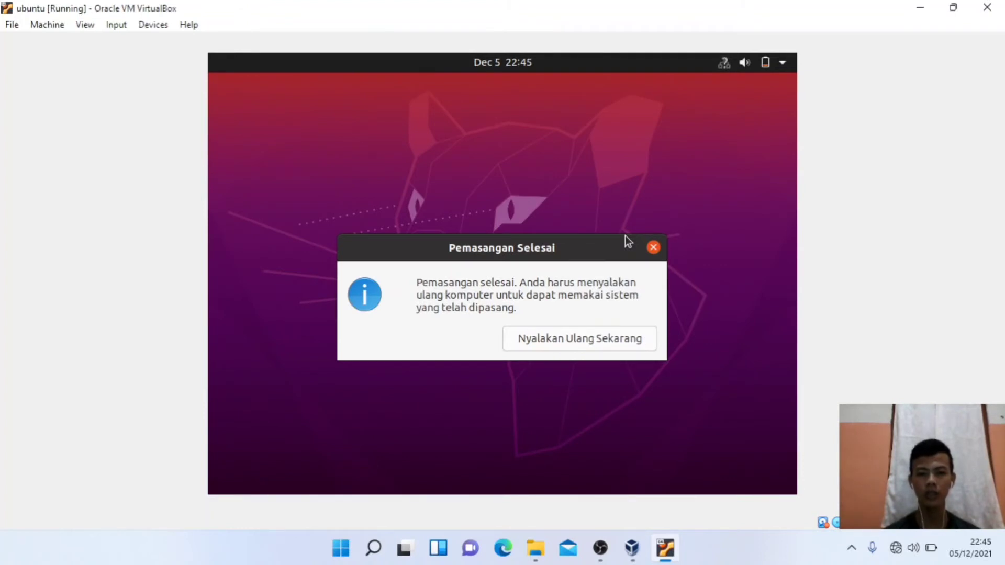
Step: Restart the VM into the installed Ubuntu and dismiss the mouse capture and integration notices
left_click(566, 339)
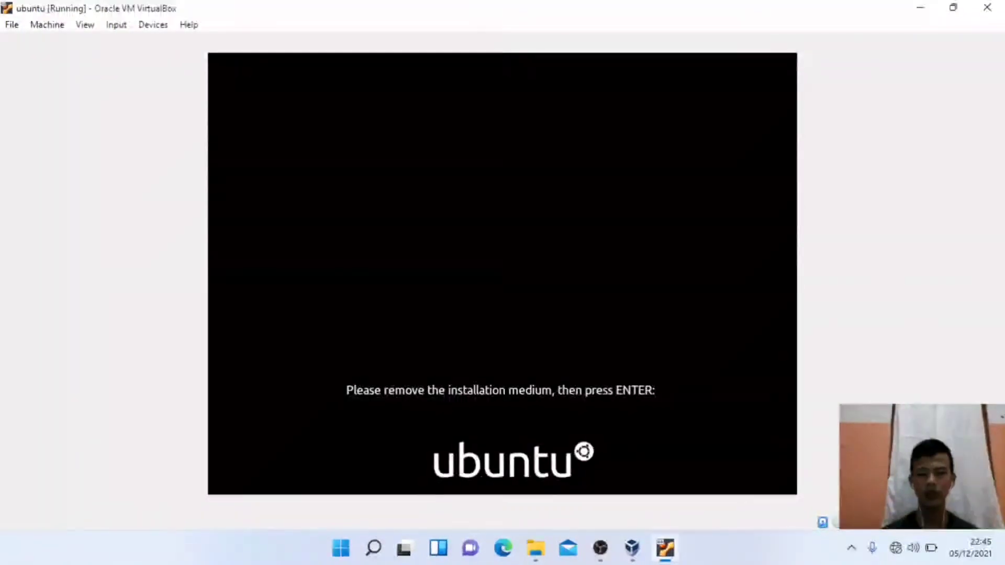
key("Return")
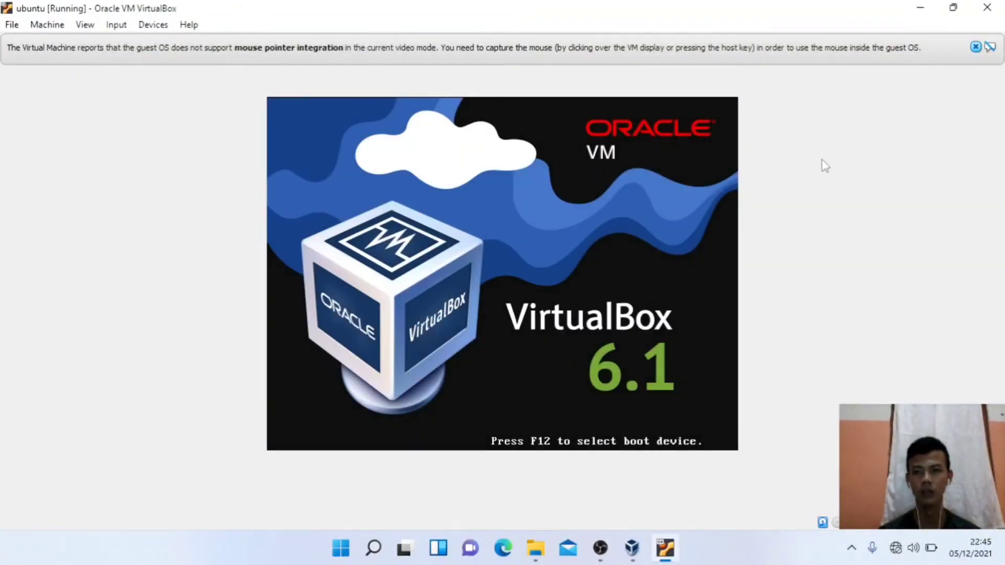
left_click(976, 47)
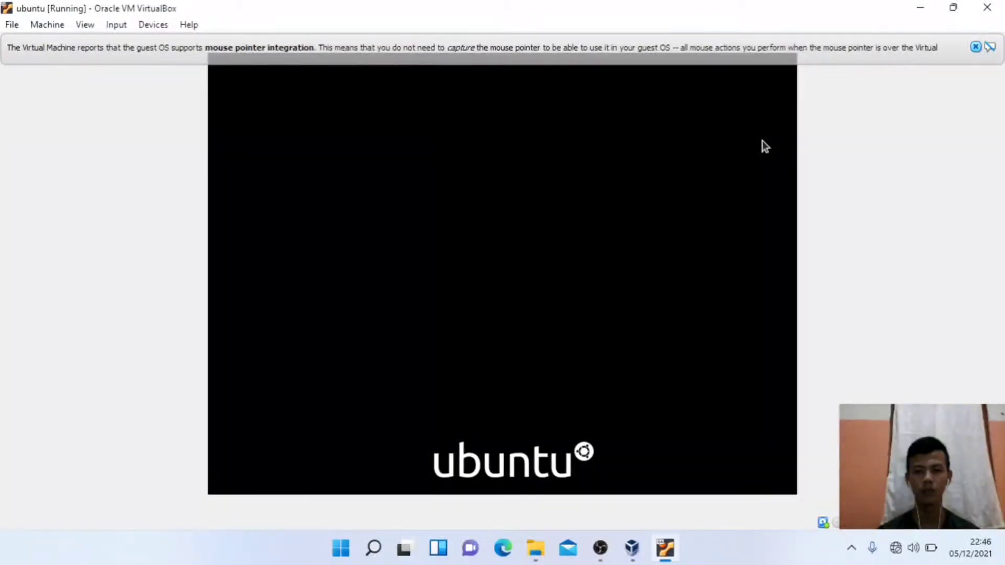
left_click(976, 46)
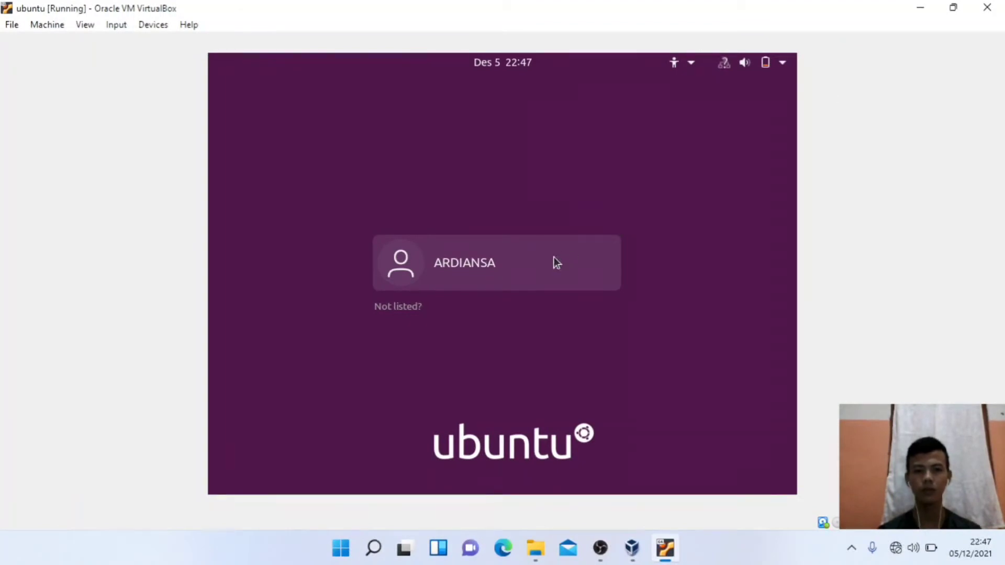
Step: Log in to the user account on the Ubuntu login screen with its password
left_click(554, 257)
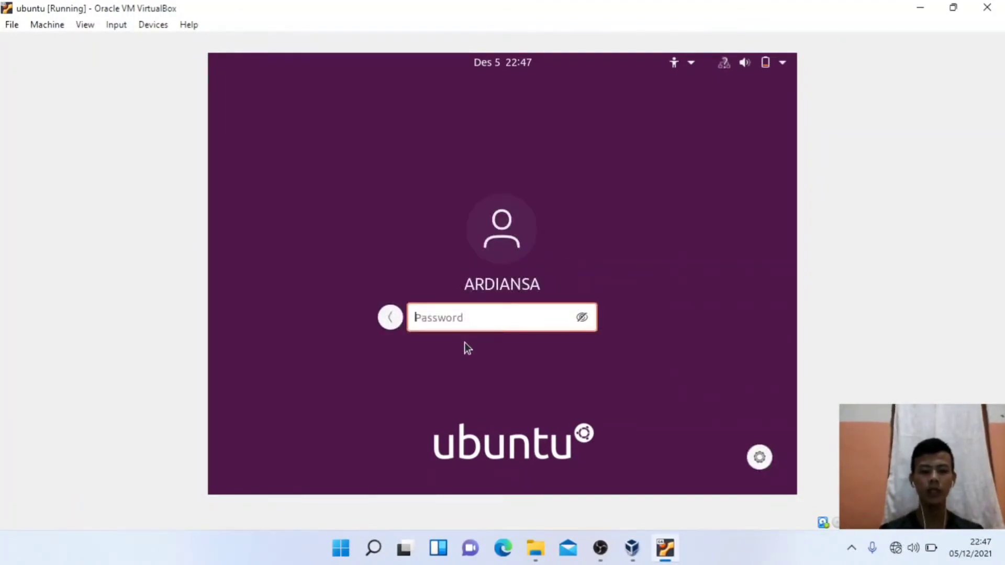
type("*****")
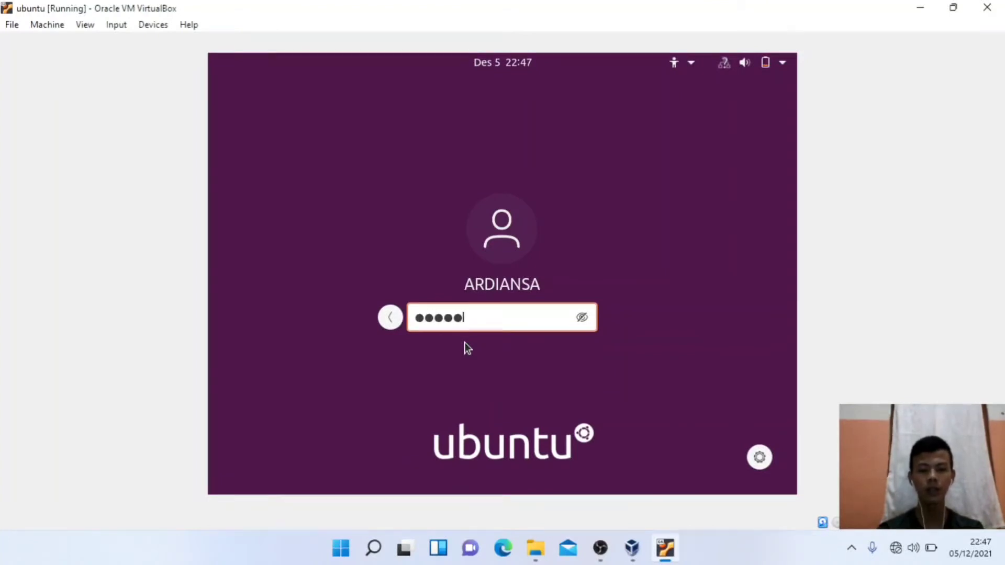
type("*******")
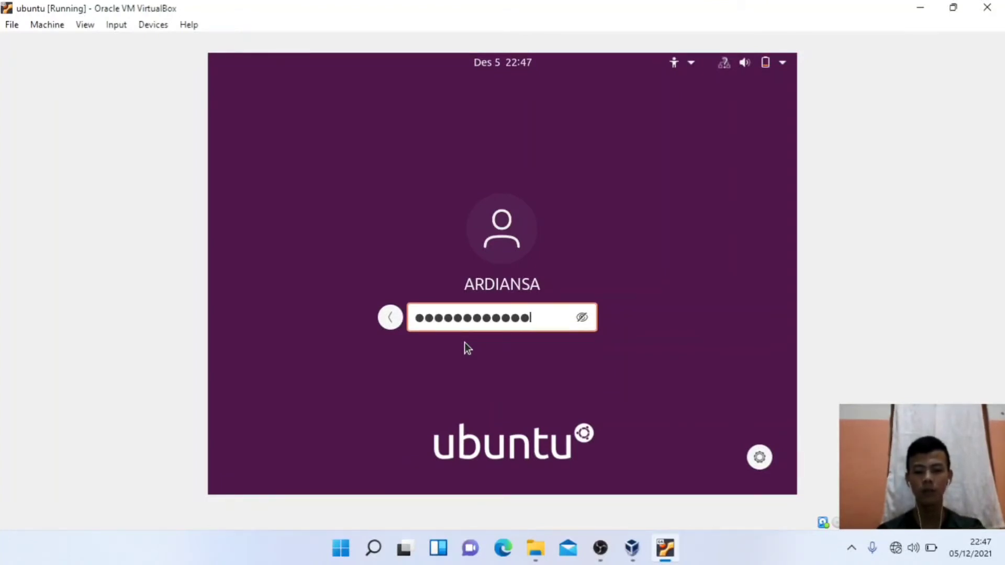
type("*")
key("Return")
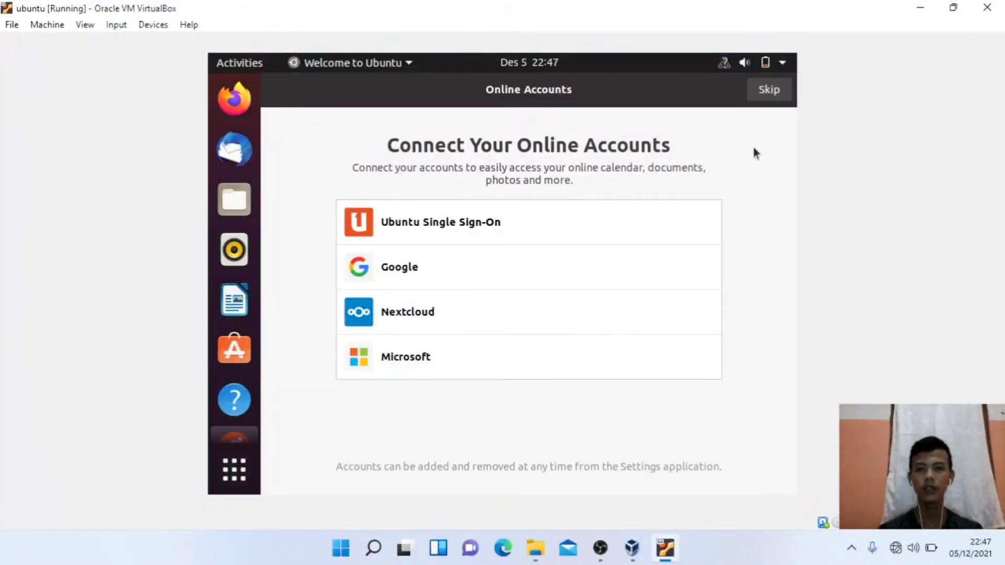
Step: Skip online accounts and move past the Livepatch, Help improve Ubuntu and privacy pages to Done
left_click(761, 92)
left_click(761, 92)
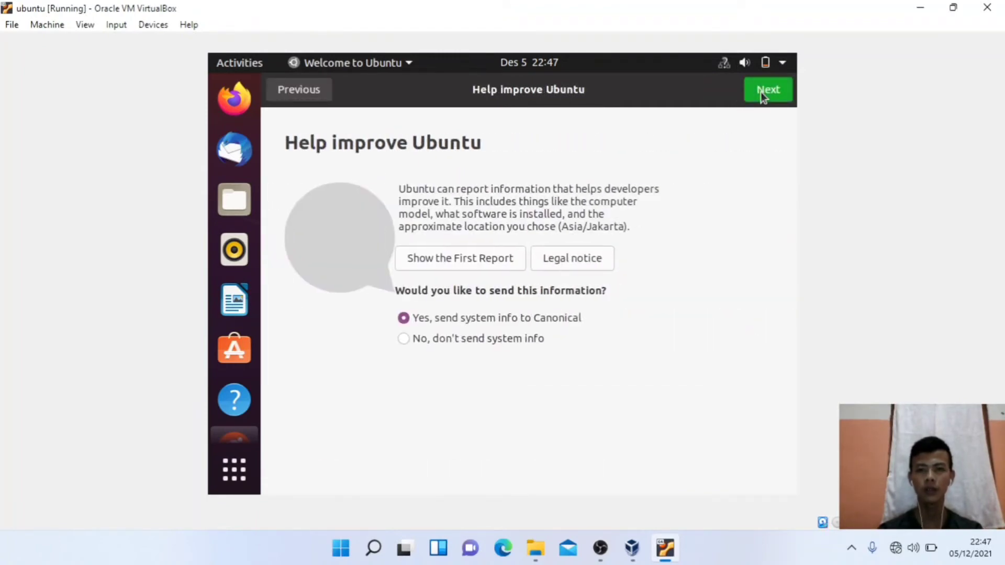
left_click(761, 92)
left_click(762, 92)
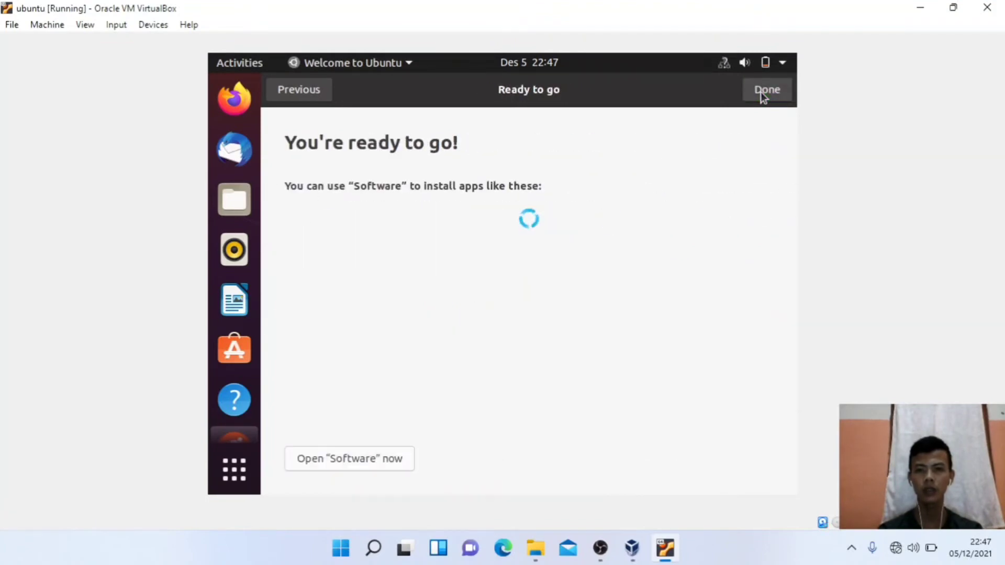
left_click(761, 92)
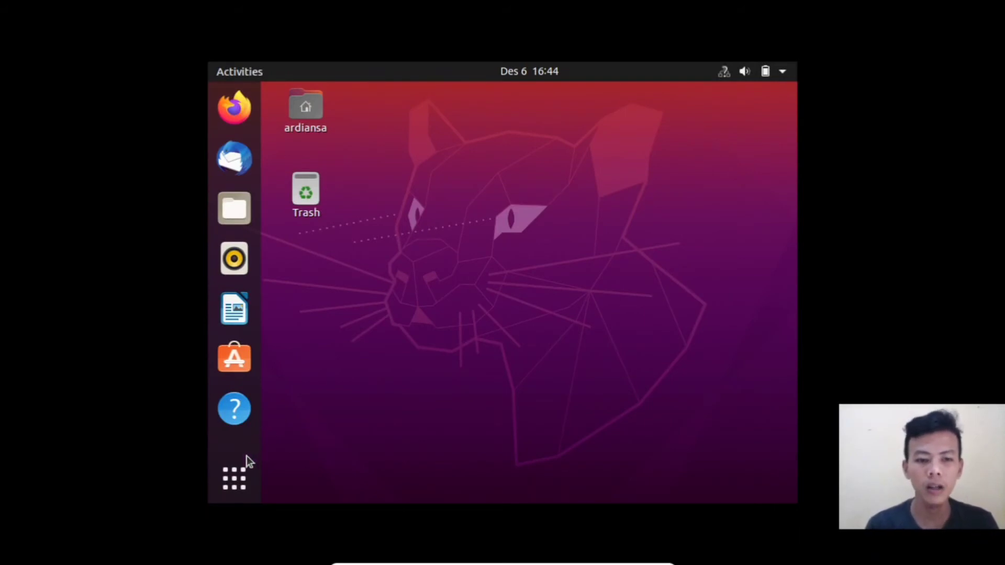
Step: Launch Terminal by searching 'termi' in Show Applications
left_click(244, 475)
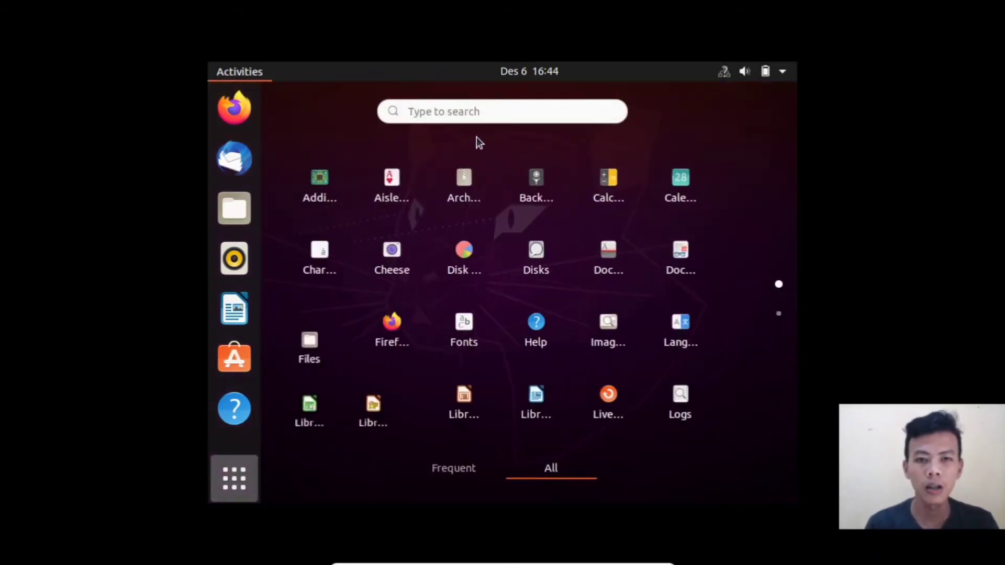
left_click(457, 110)
type("termi")
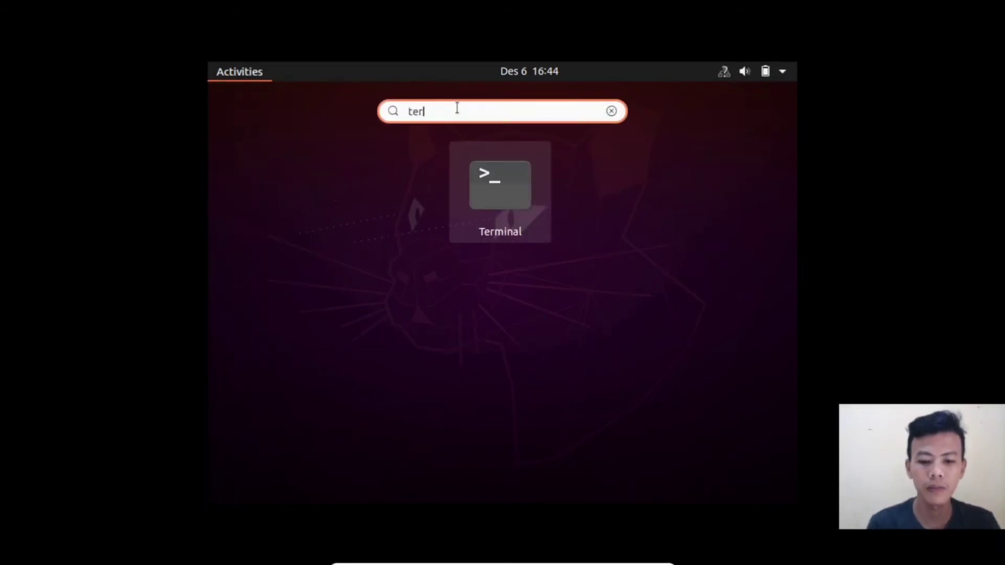
left_click(489, 177)
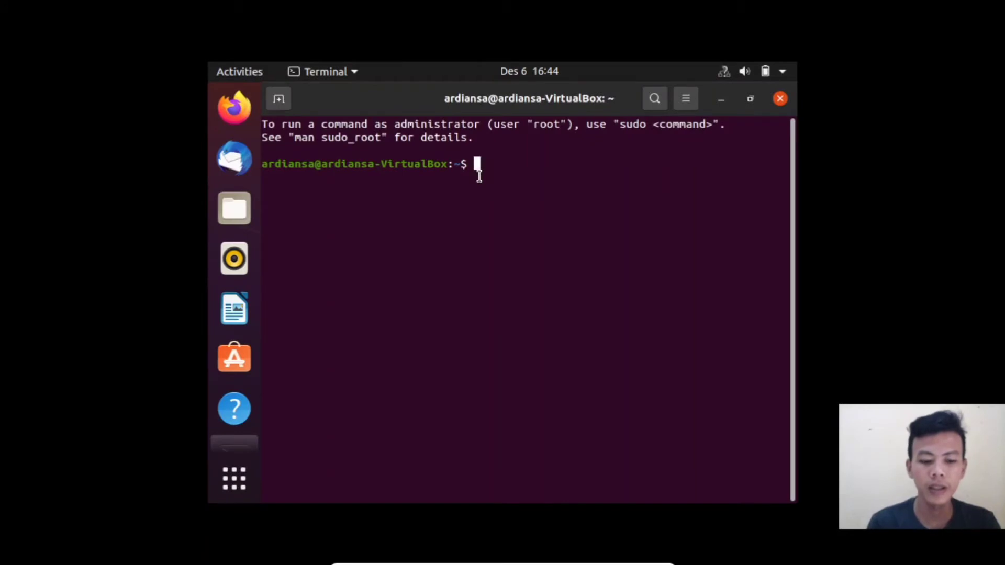
Step: Start adding a new user with sudo adduser, entering the administrator password
type("sud")
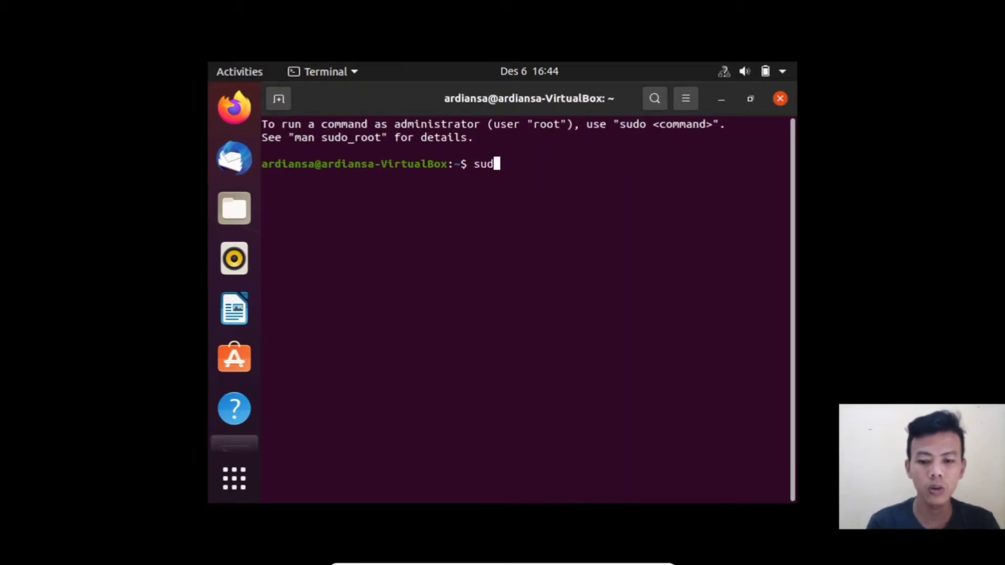
type("o adduser")
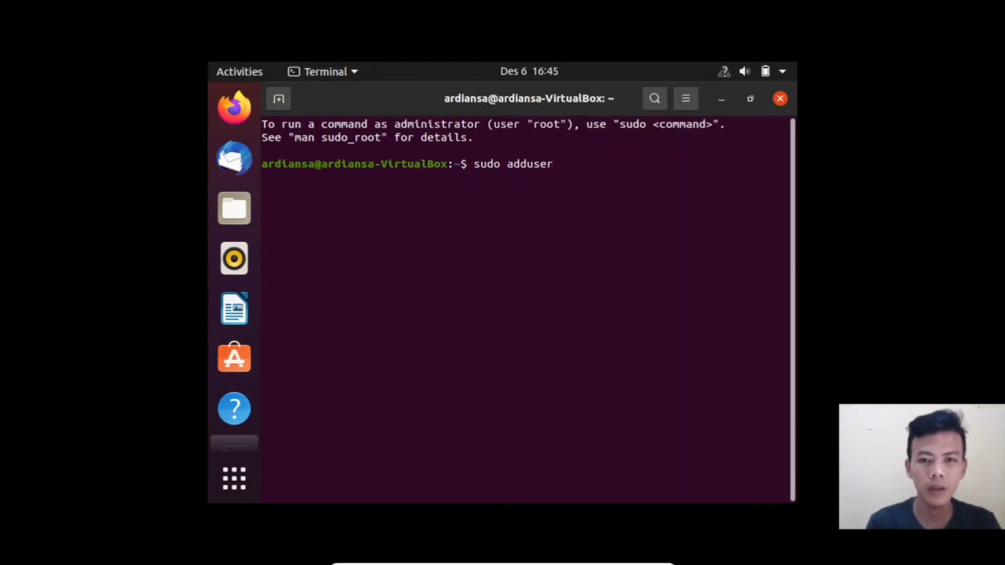
type(" iyan")
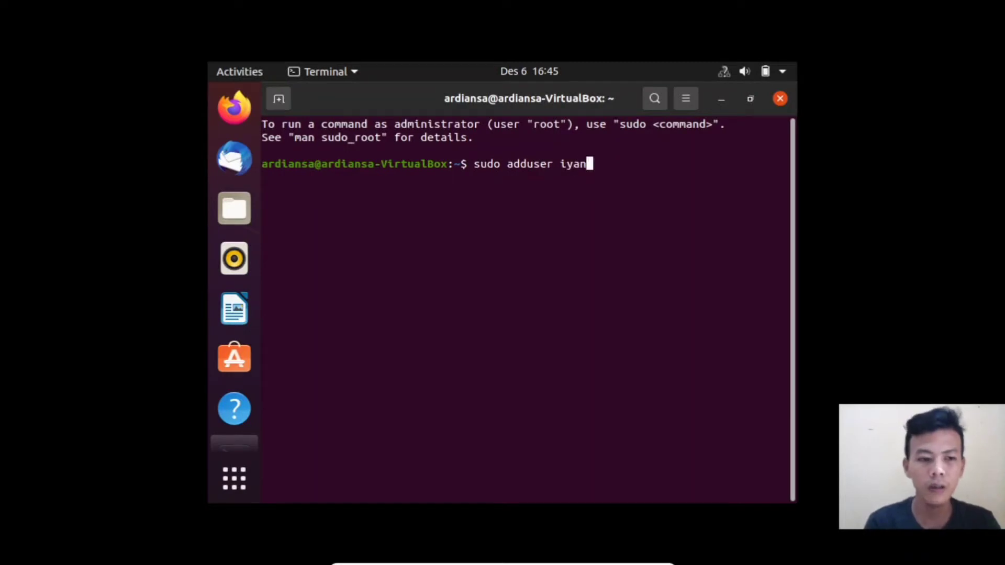
key("Return")
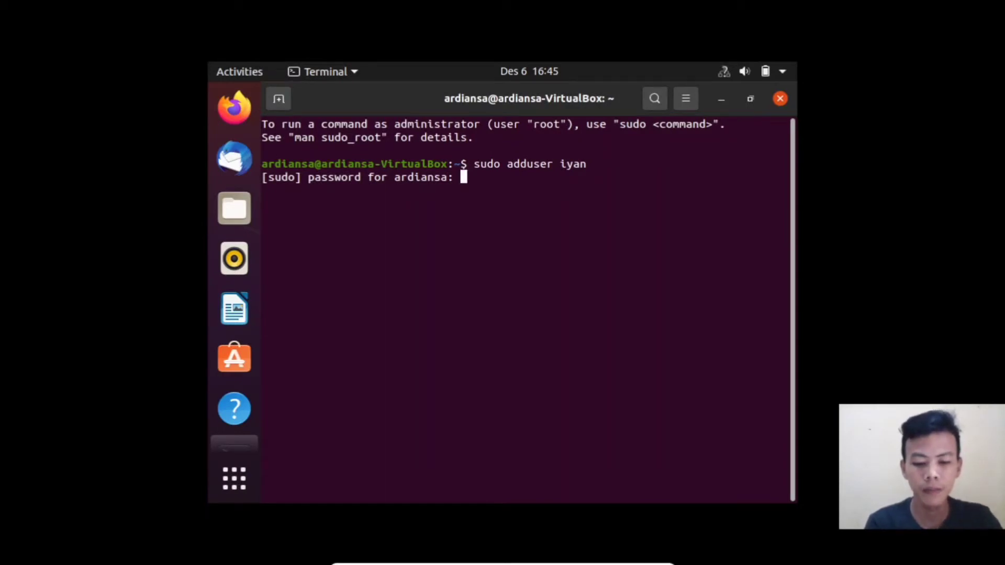
key("Return")
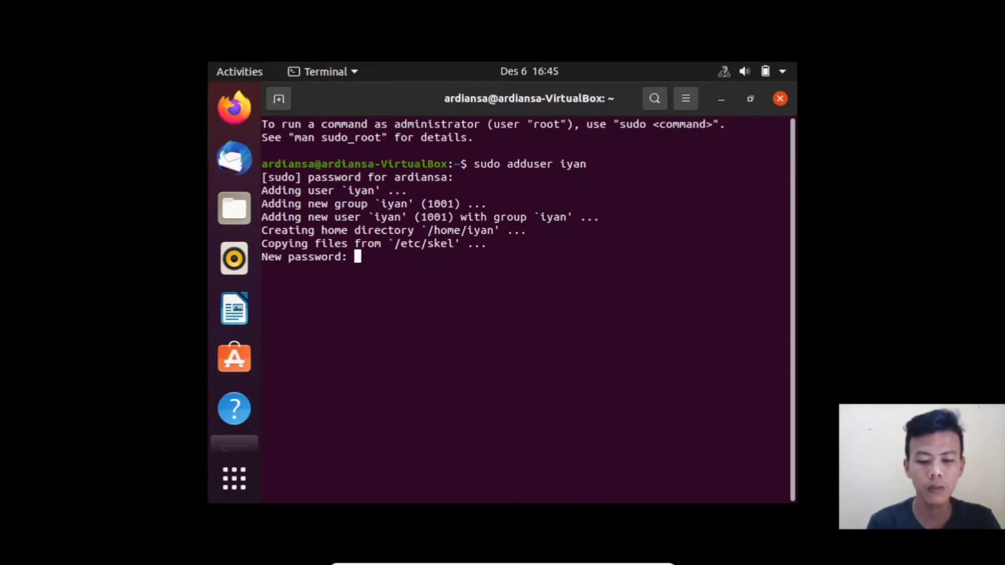
key("Return")
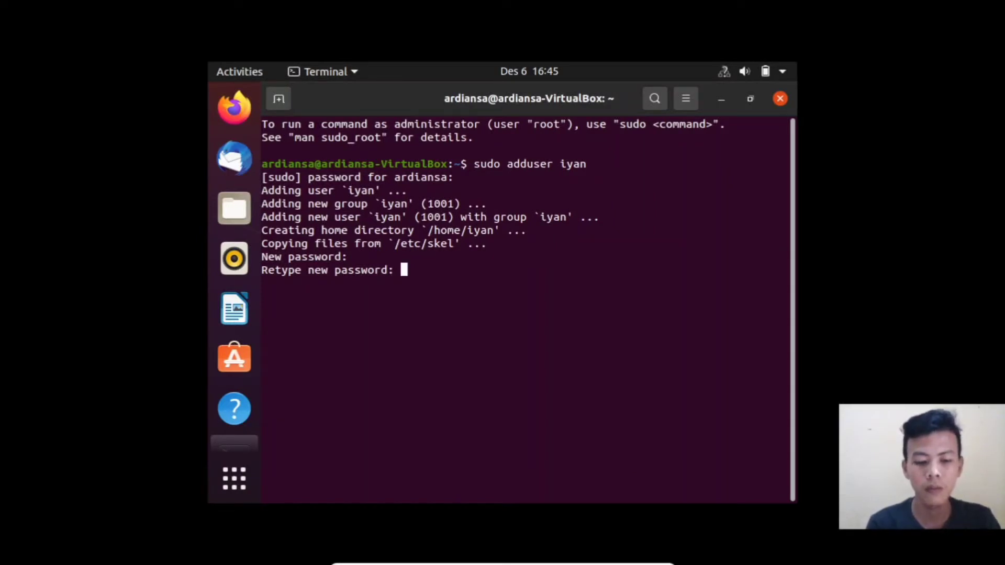
Step: Confirm the new user's password, fill in full name, room number 09, phones and Other, then answer y
key("Return")
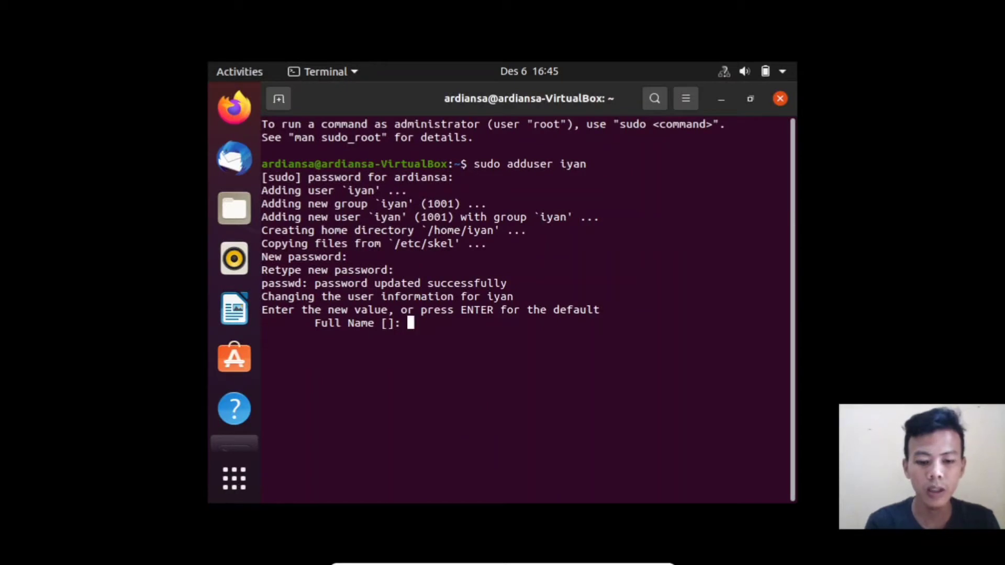
key("Return")
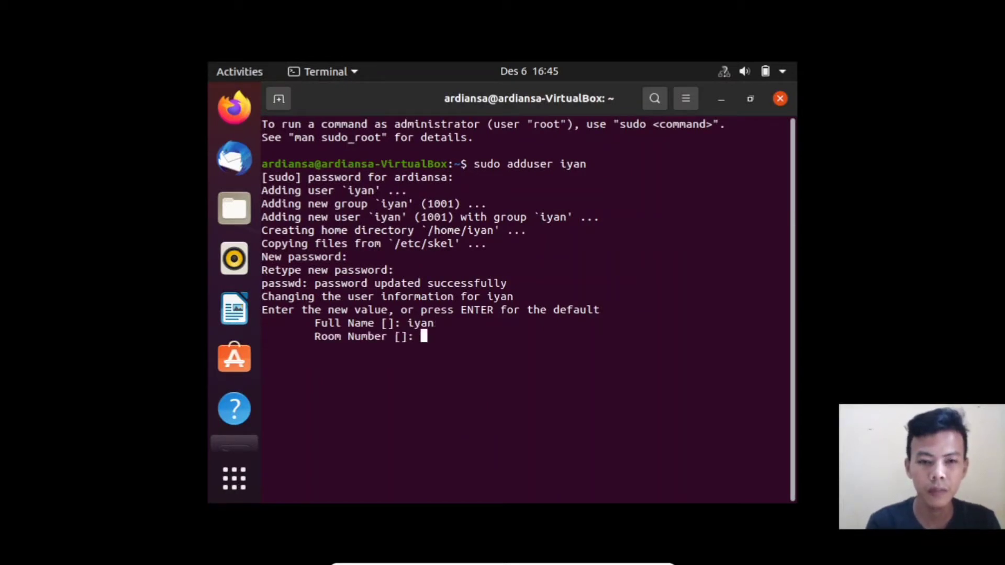
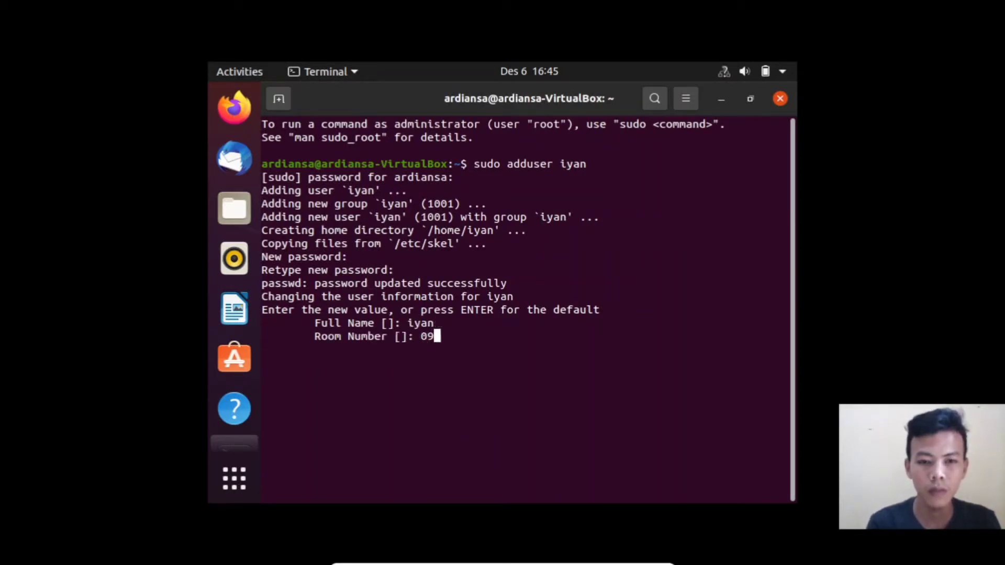
key("Return")
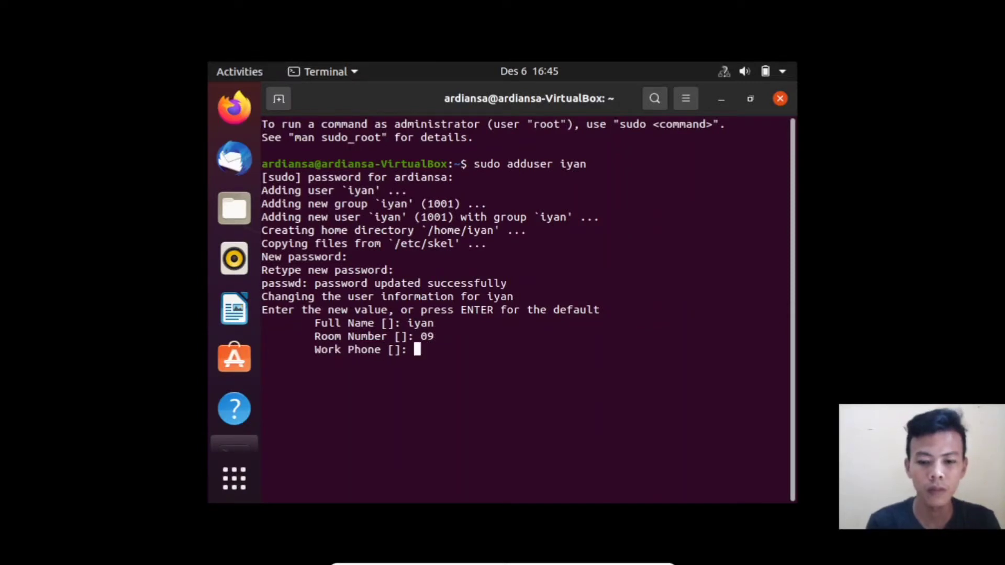
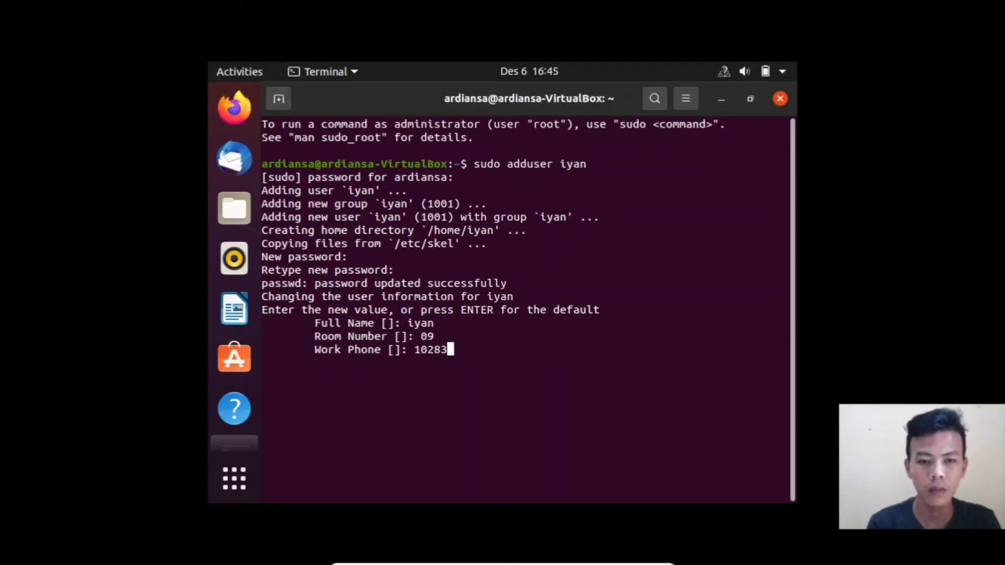
key("Return")
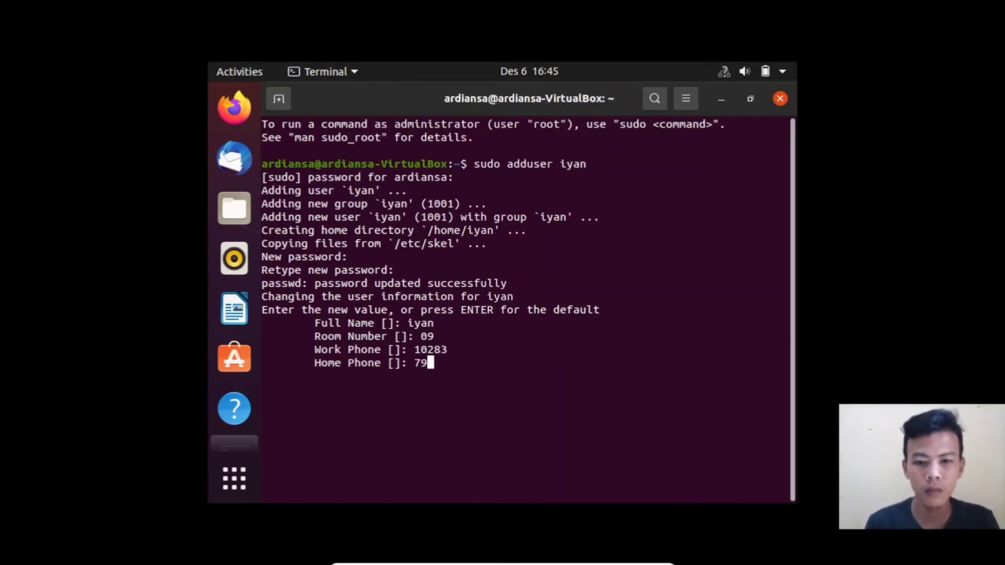
key("Return")
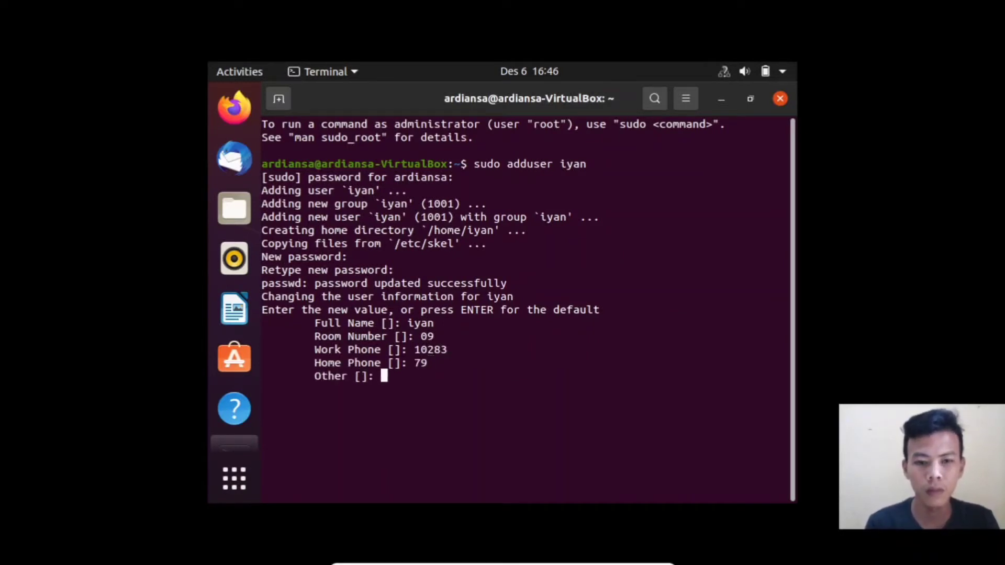
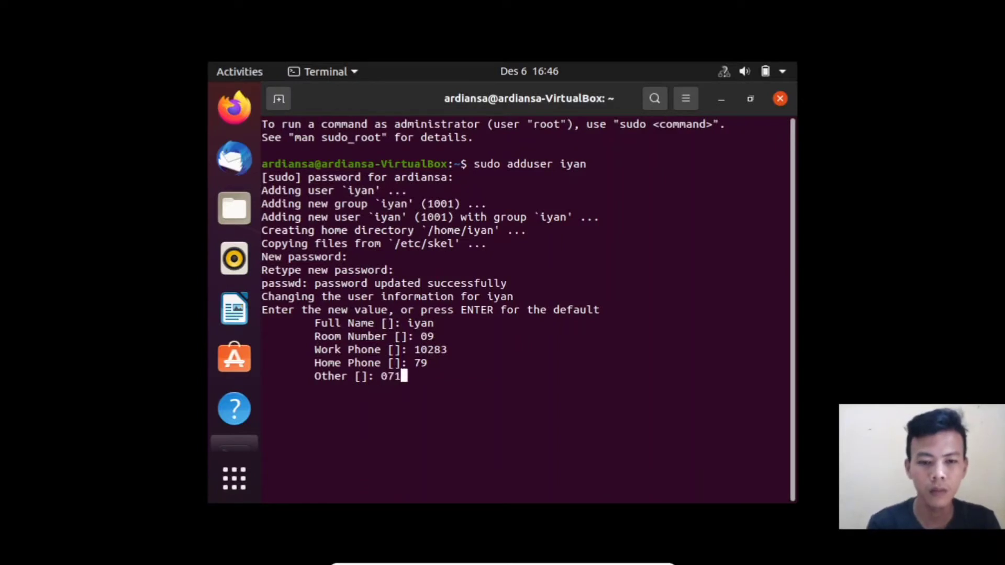
key("Return")
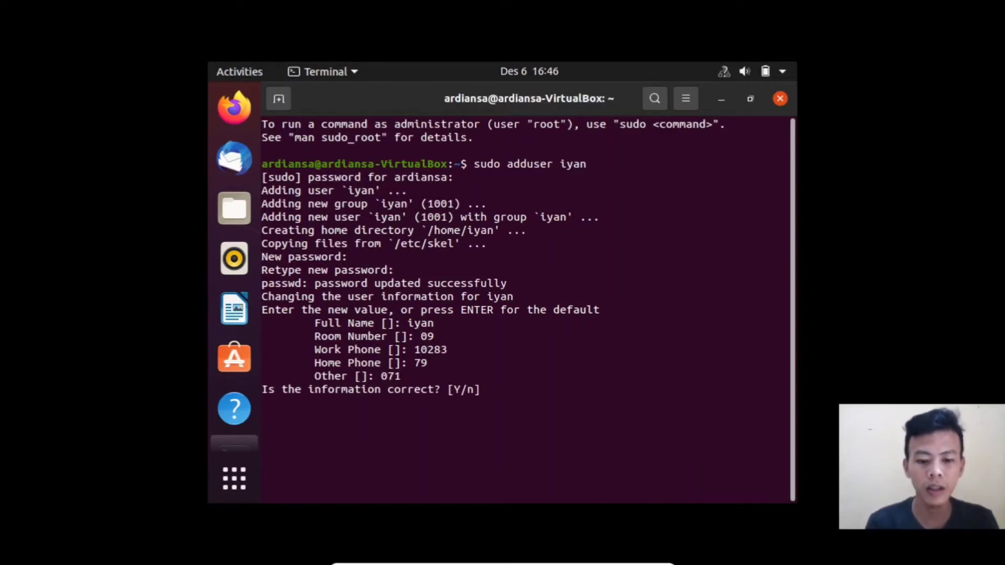
key("Return")
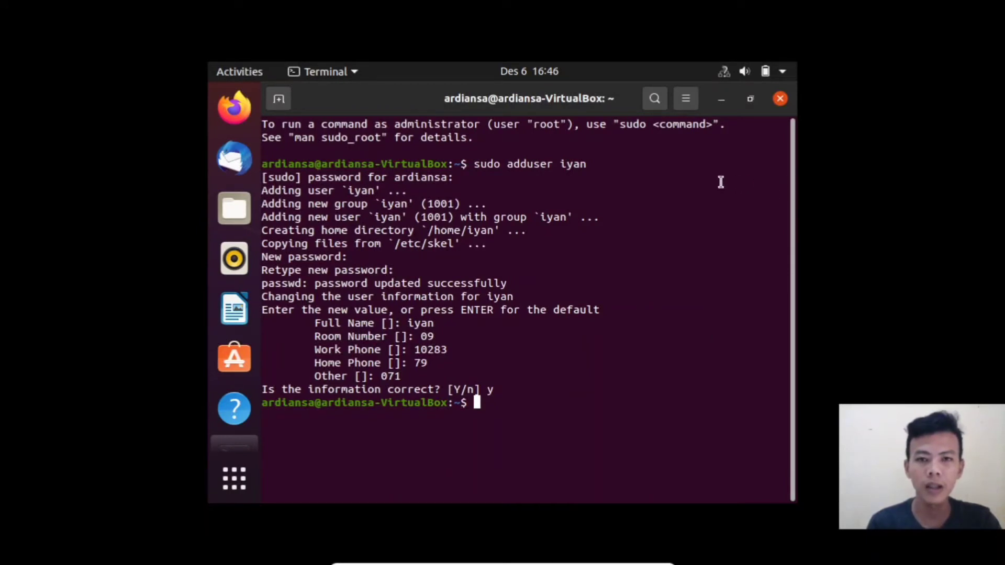
Step: Minimize the terminal and choose Switch User from the system menu's Power Off / Log Out options
left_click(723, 99)
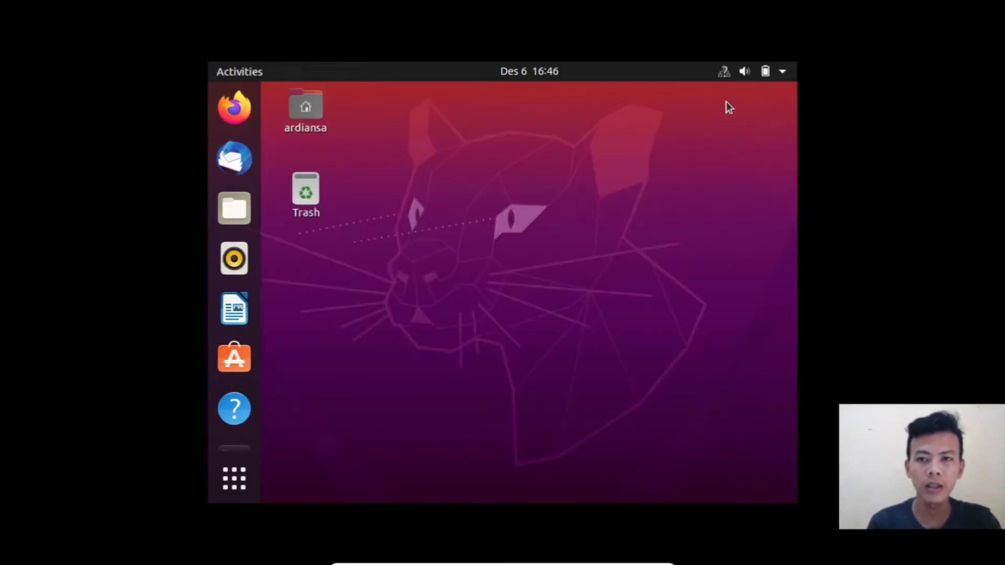
left_click(783, 71)
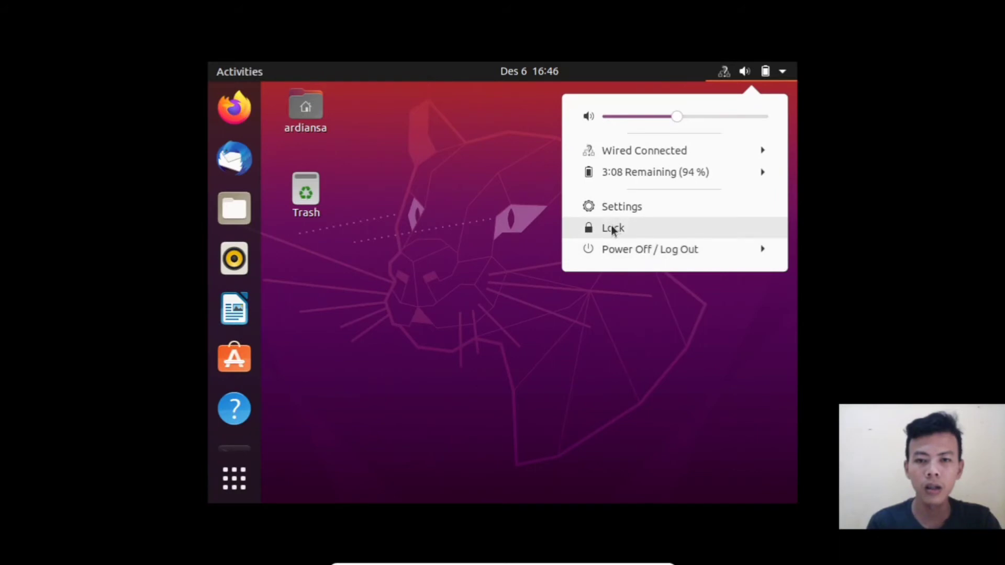
left_click(724, 250)
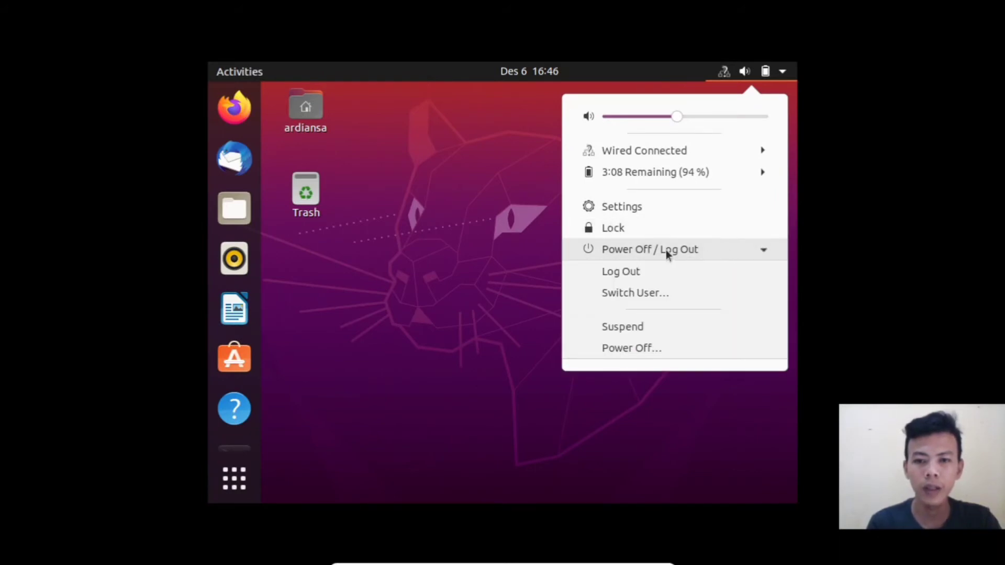
left_click(599, 294)
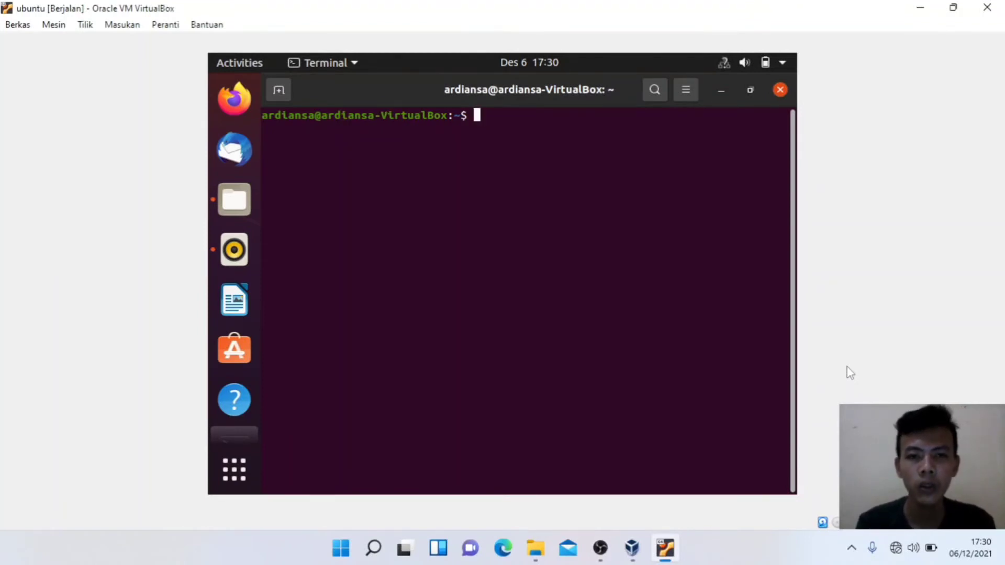
Step: Move into Dokumen, create an empty latihan.txt with touch, and list it with ls -l
type("cd ")
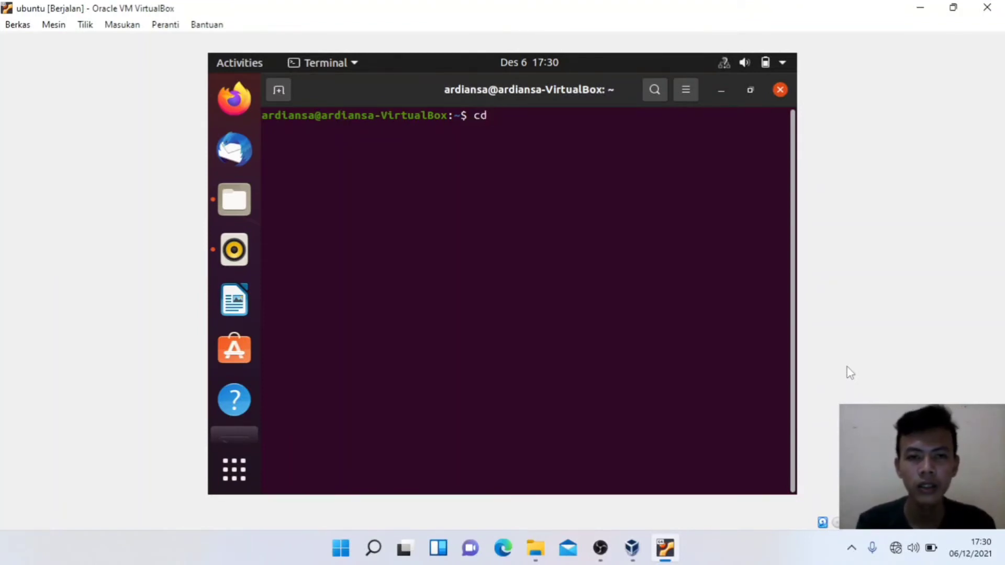
type("D")
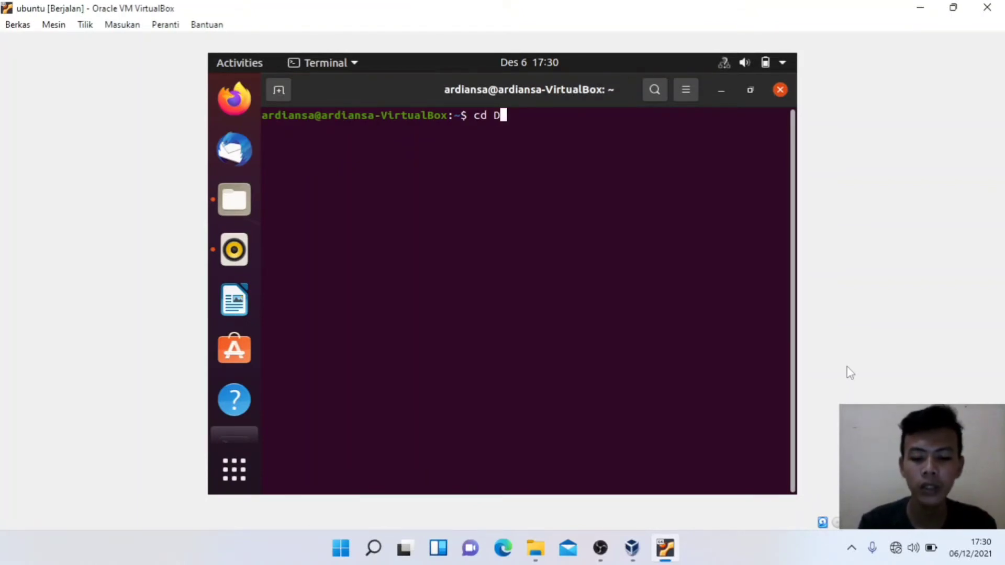
type("okumen")
key("Return")
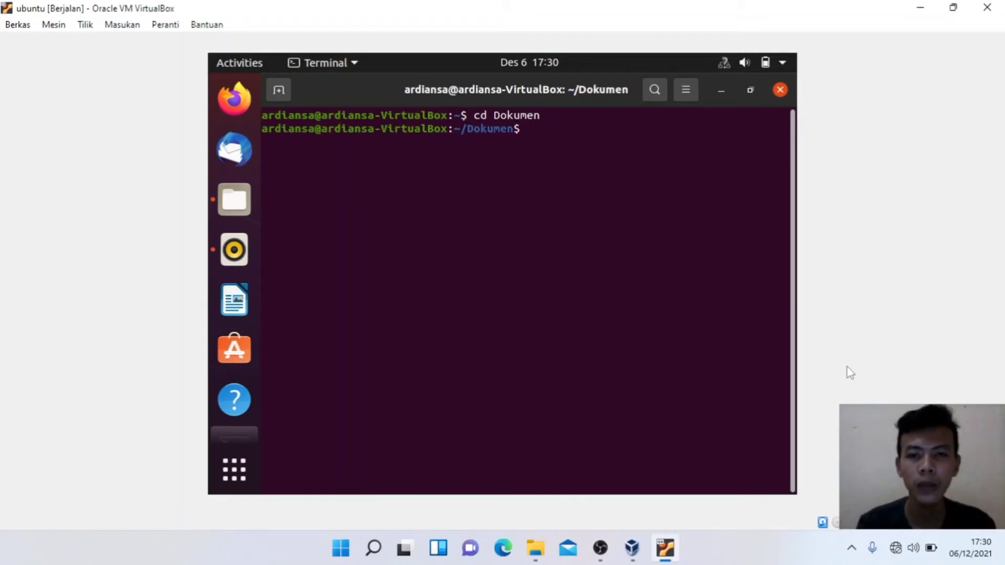
type("touch ")
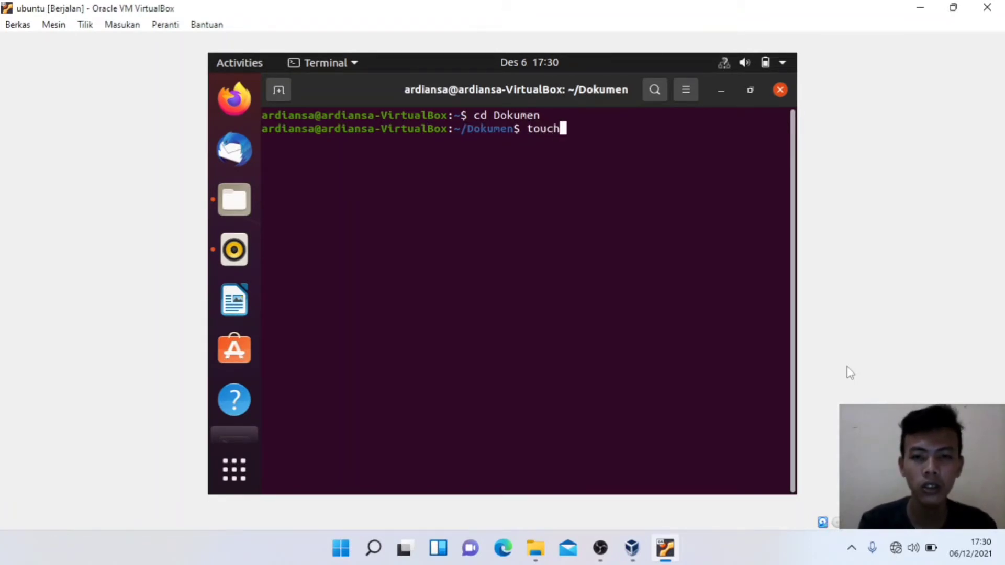
type("latih")
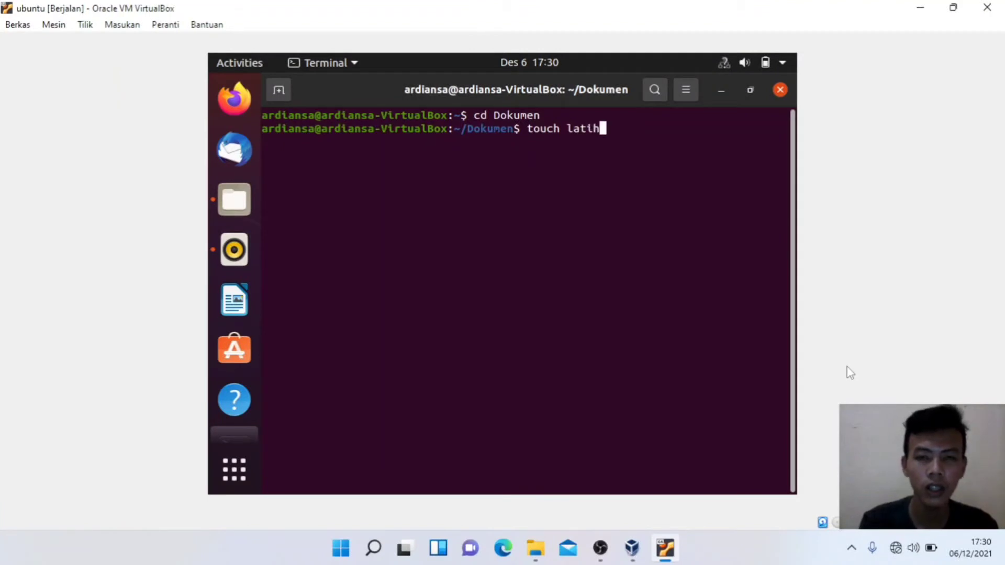
type("an.txt")
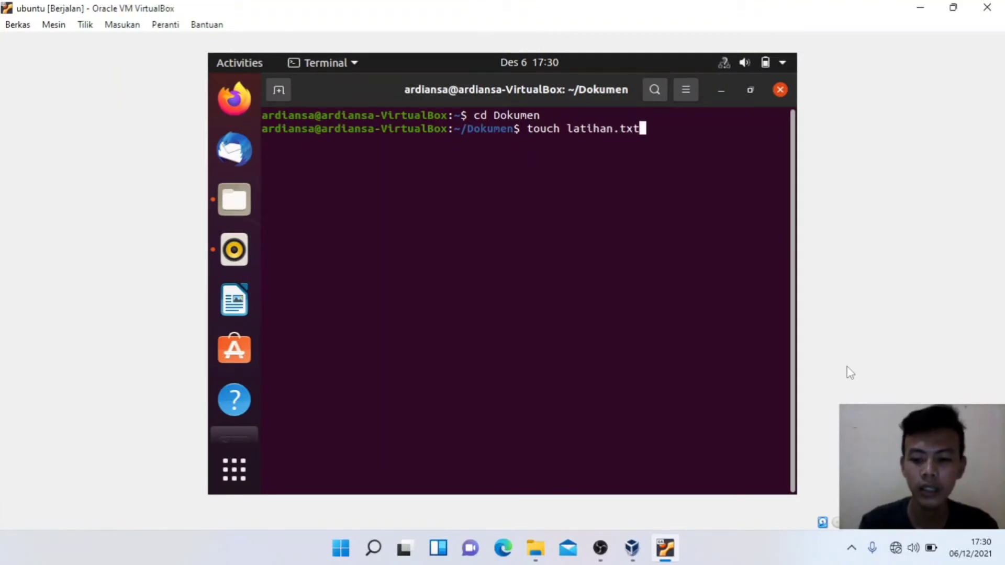
key("Return")
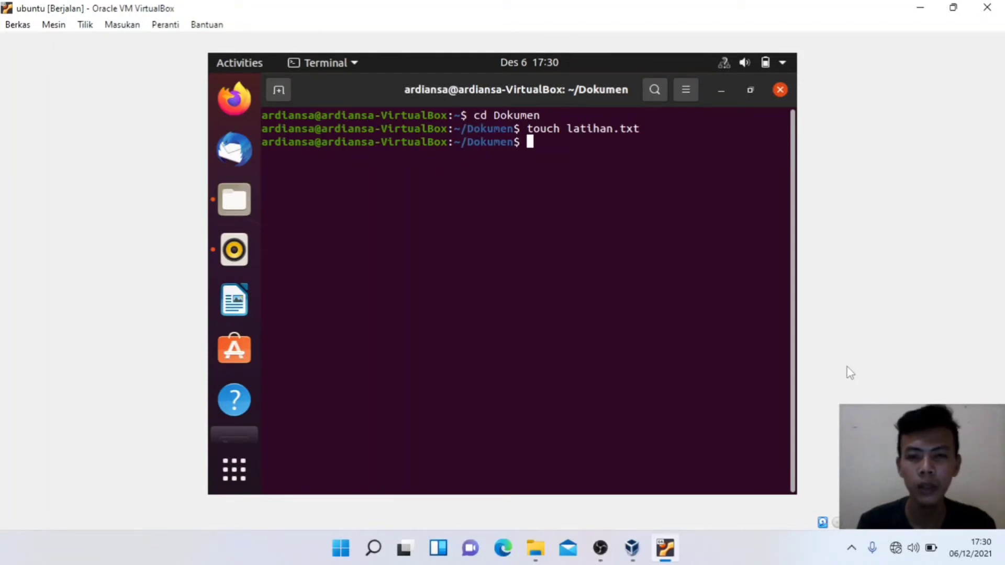
type("ls -")
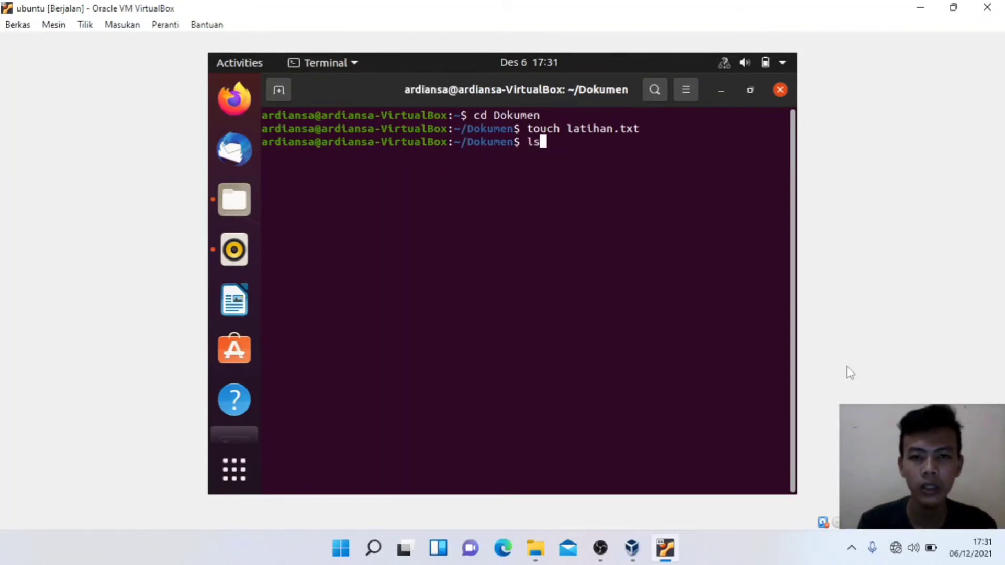
type("l")
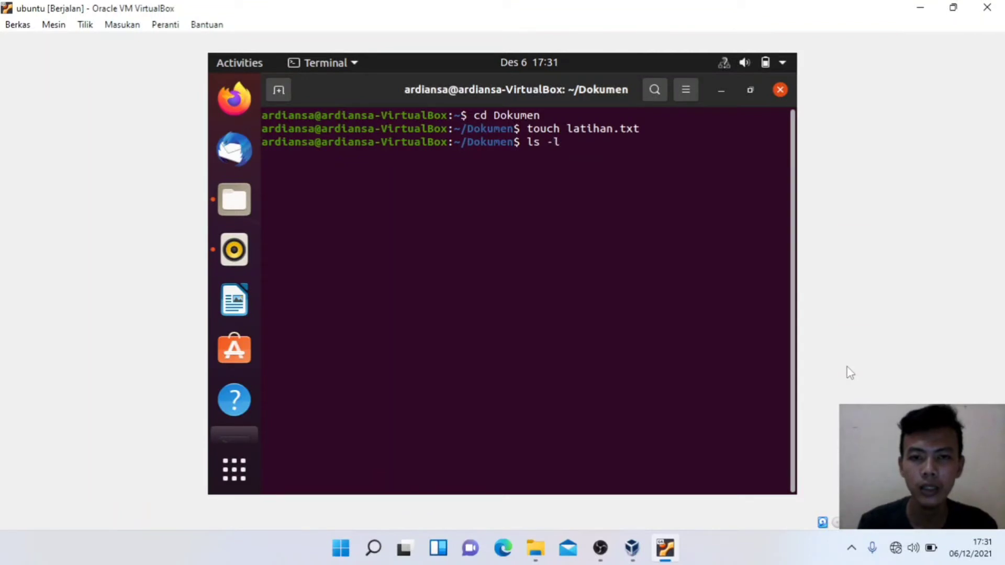
key("Return")
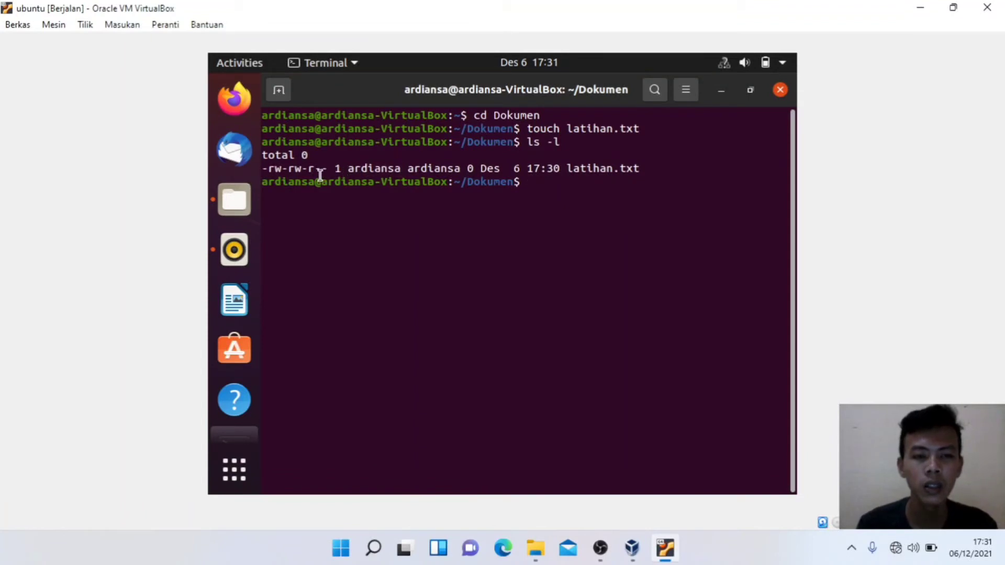
Step: Highlight the permission bits, then run chmod u+x latihan.txt to give the owner execute permission
left_click_drag(268, 168, 329, 170)
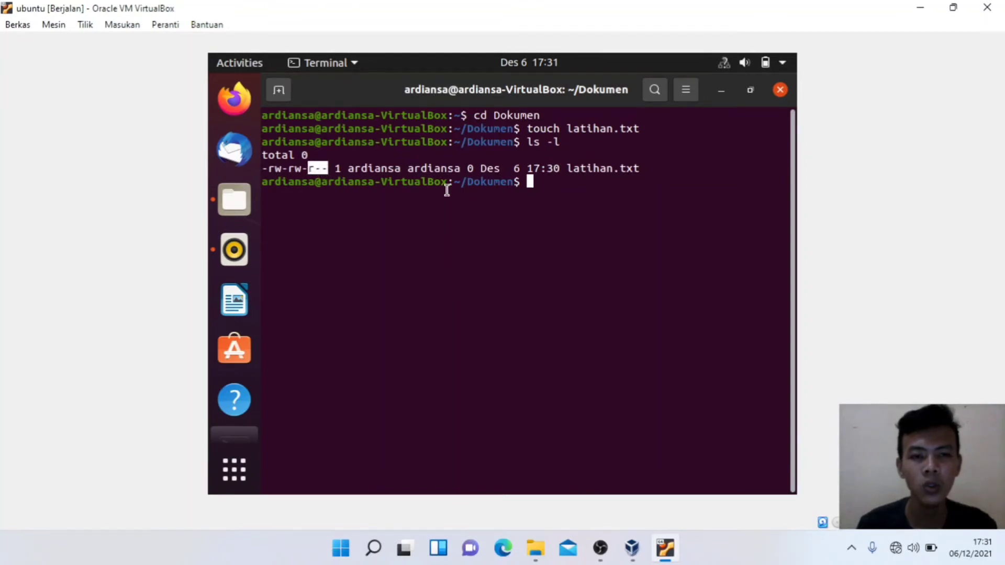
left_click(531, 183)
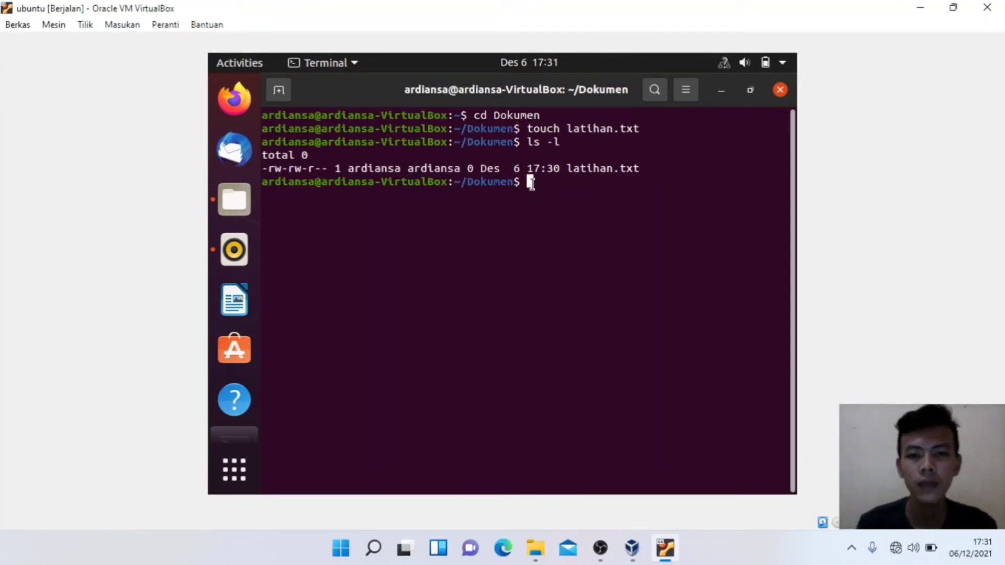
type("ch")
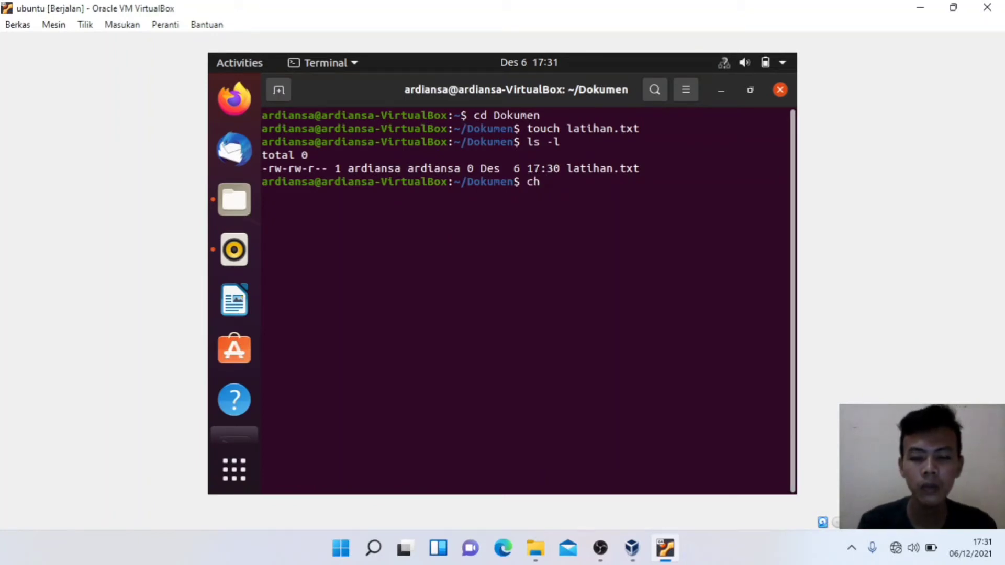
type("mod")
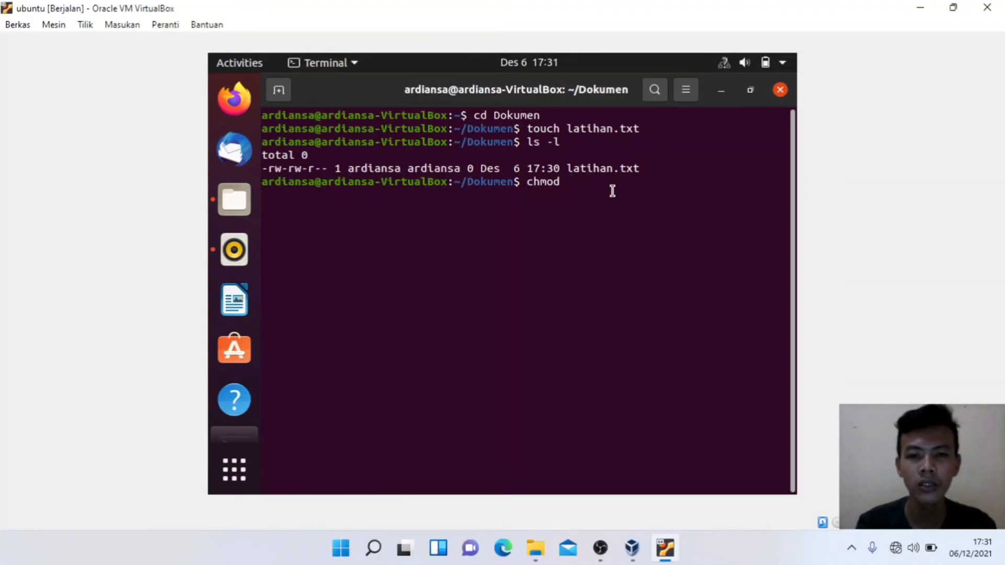
type("u")
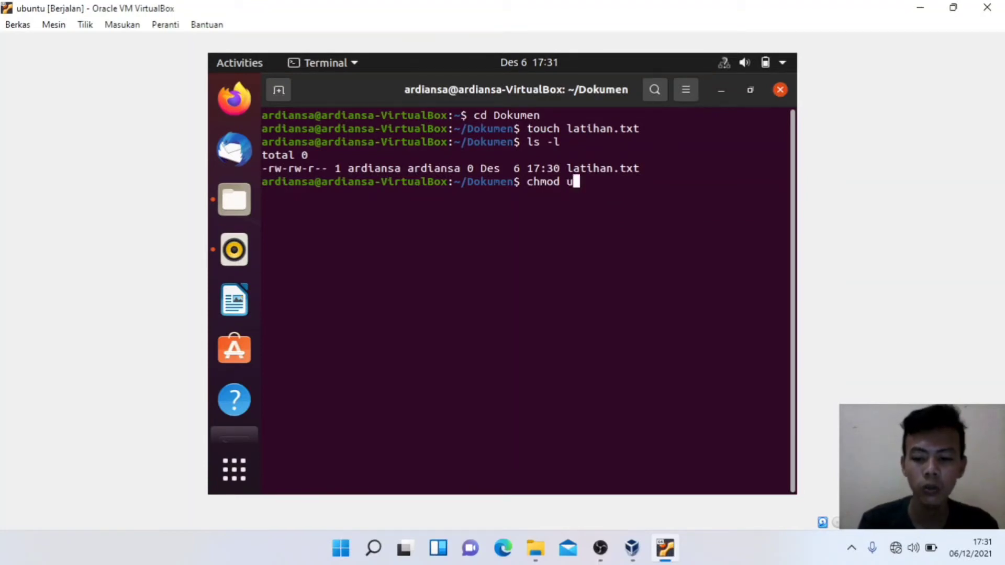
type("+x ")
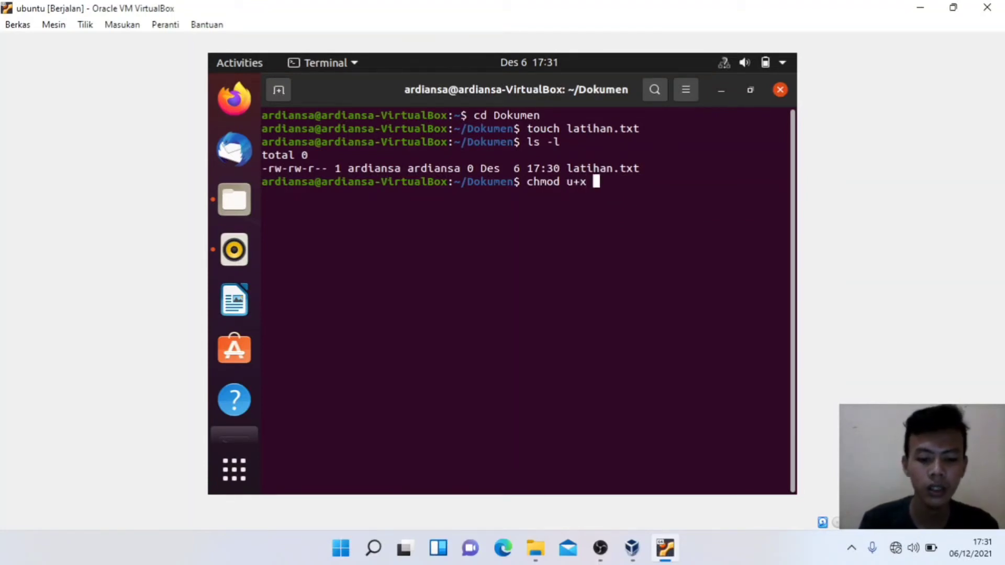
type("latihan")
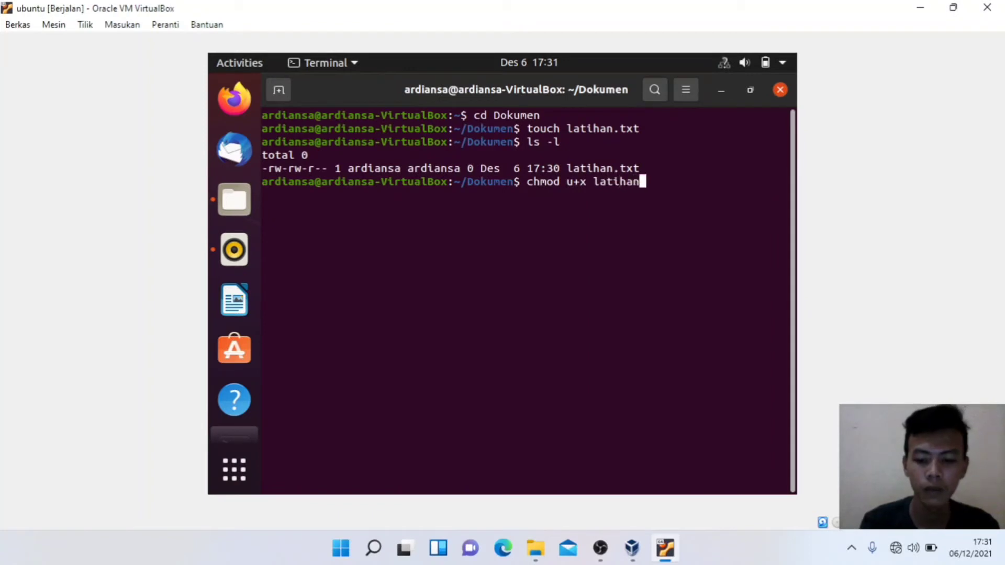
type(".txt")
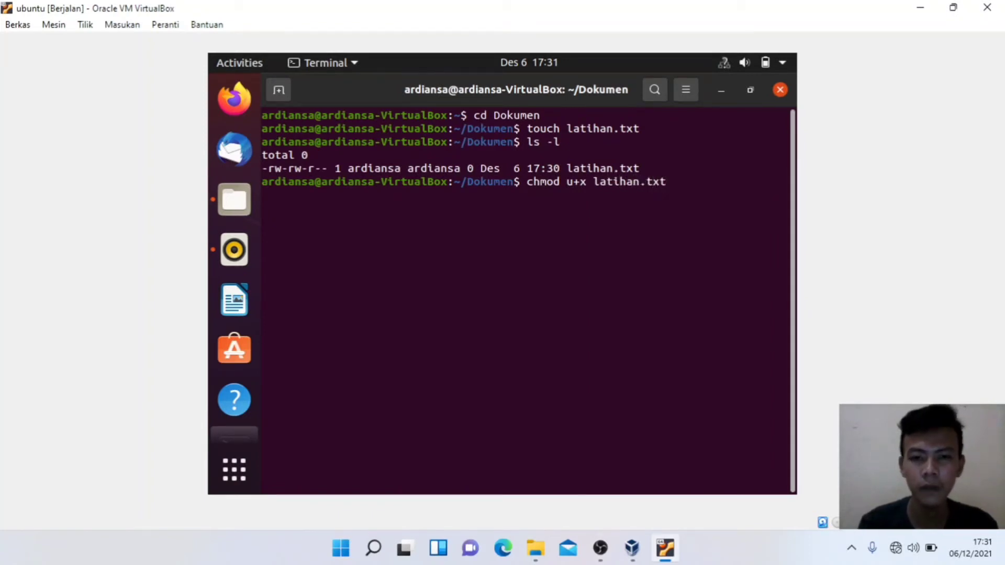
key("Return")
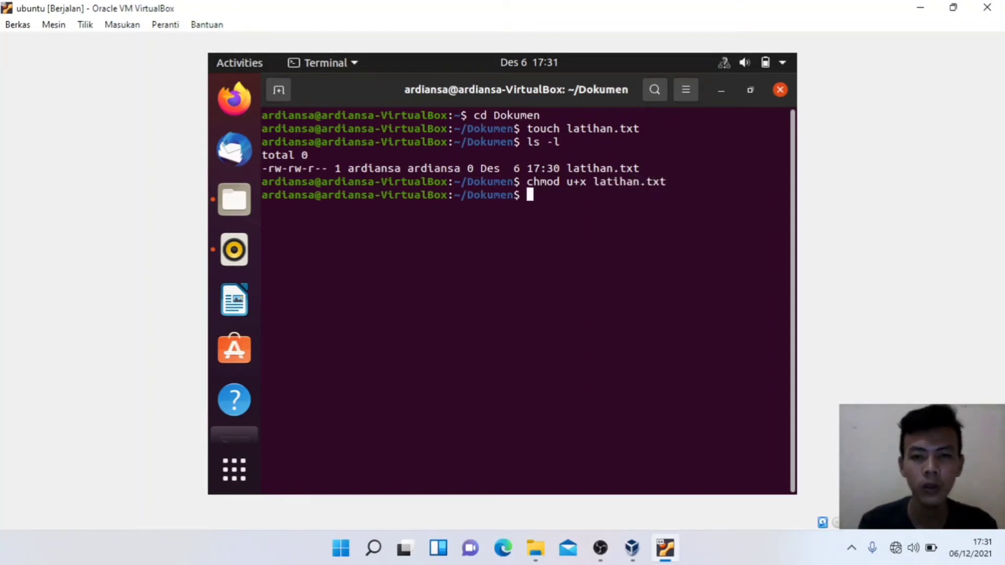
type("ls -l")
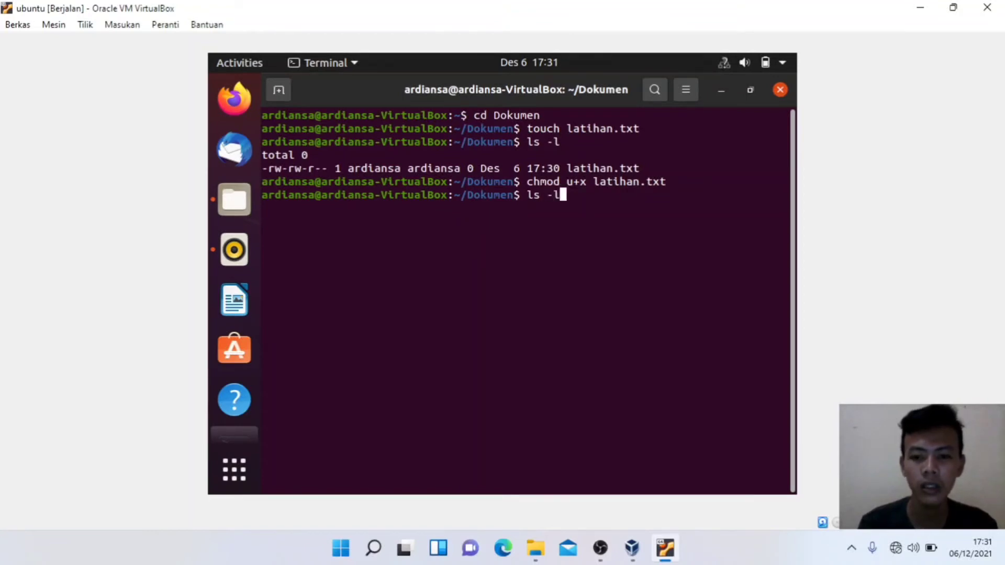
Step: Relist with ls -l and highlight latihan.txt's owner rwx bits, then its group and others bits
key("Return")
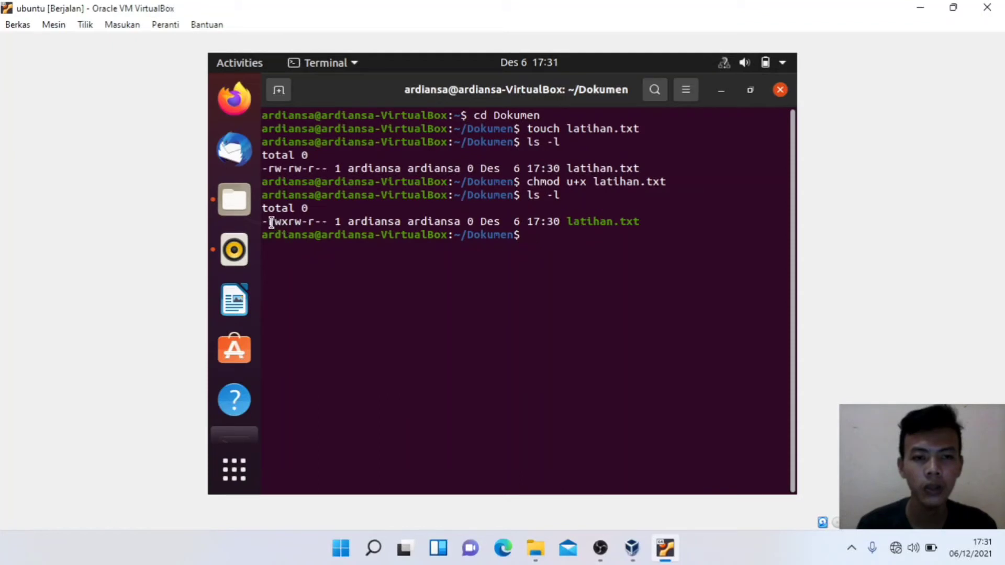
left_click_drag(270, 223, 290, 223)
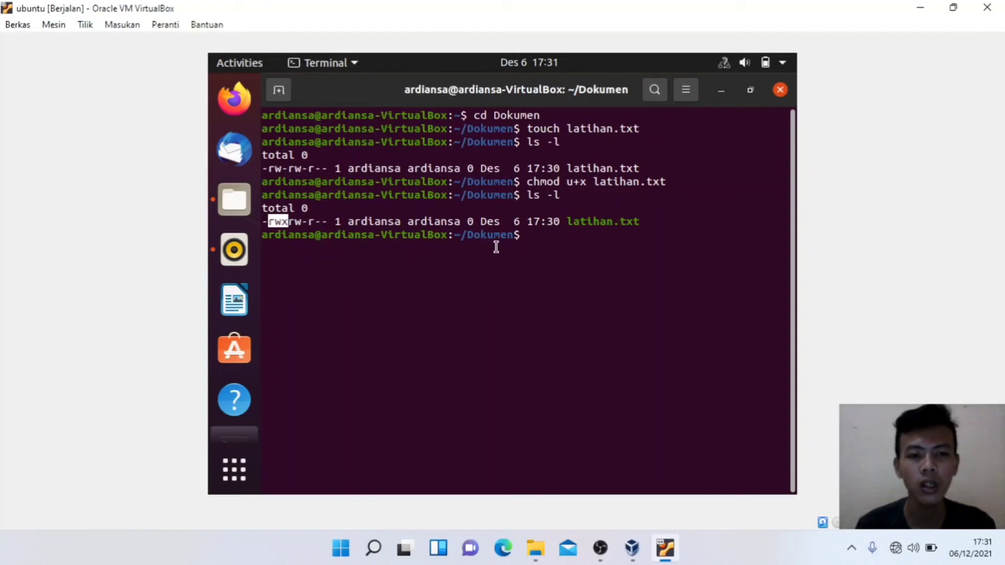
left_click(289, 223)
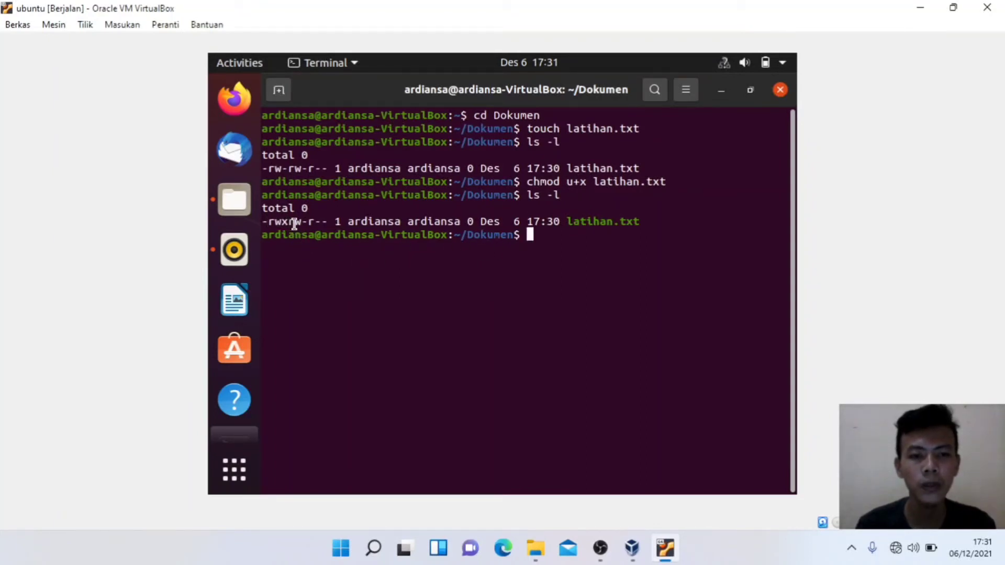
left_click_drag(295, 225, 329, 223)
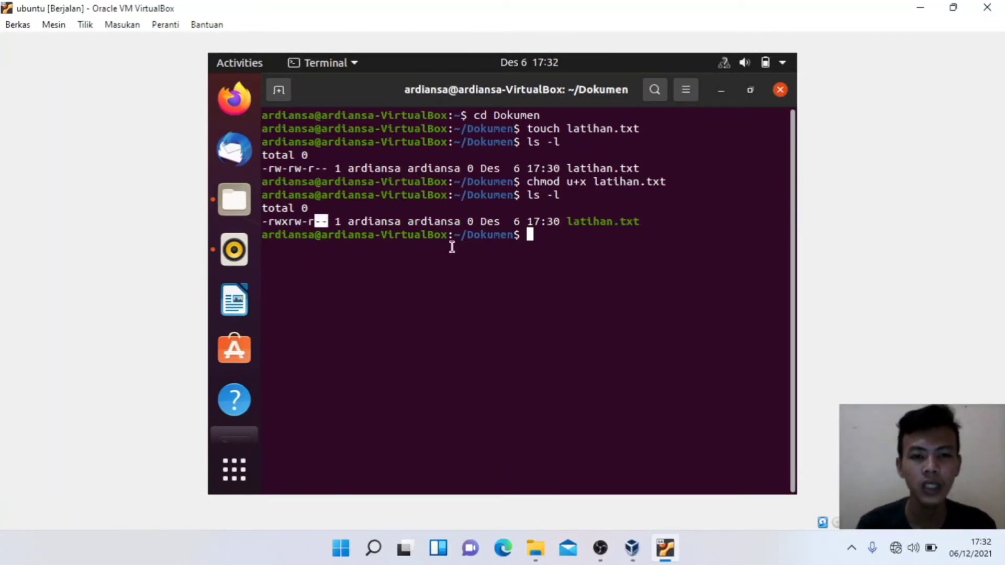
left_click(532, 235)
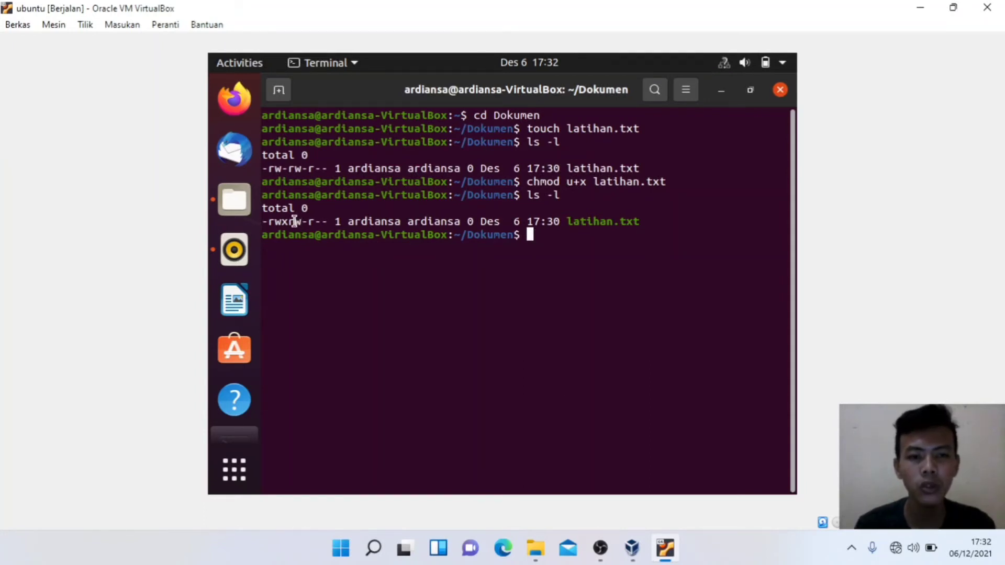
Step: Highlight the group's write bit and begin a chmod command to change it
left_click_drag(299, 220, 302, 225)
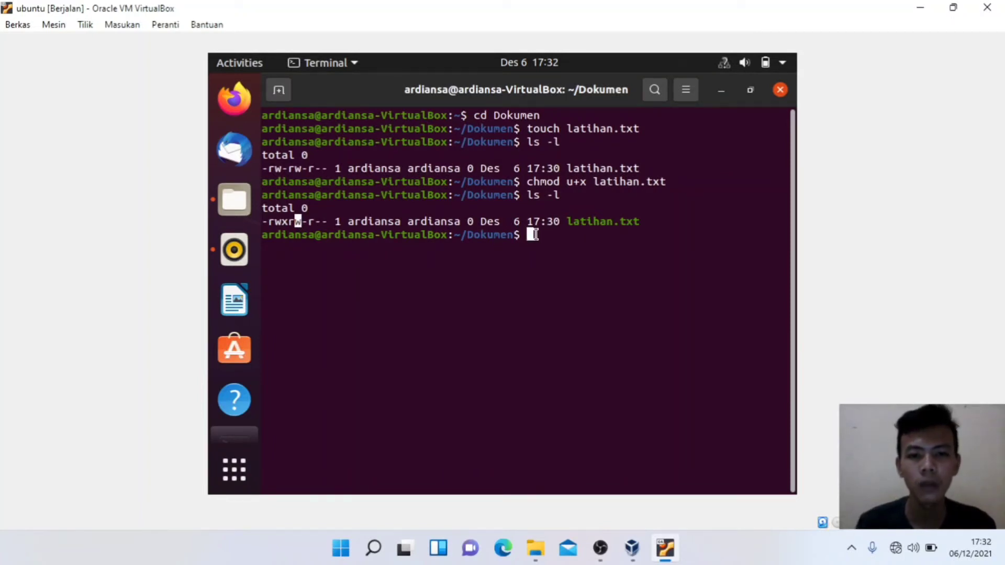
left_click(534, 235)
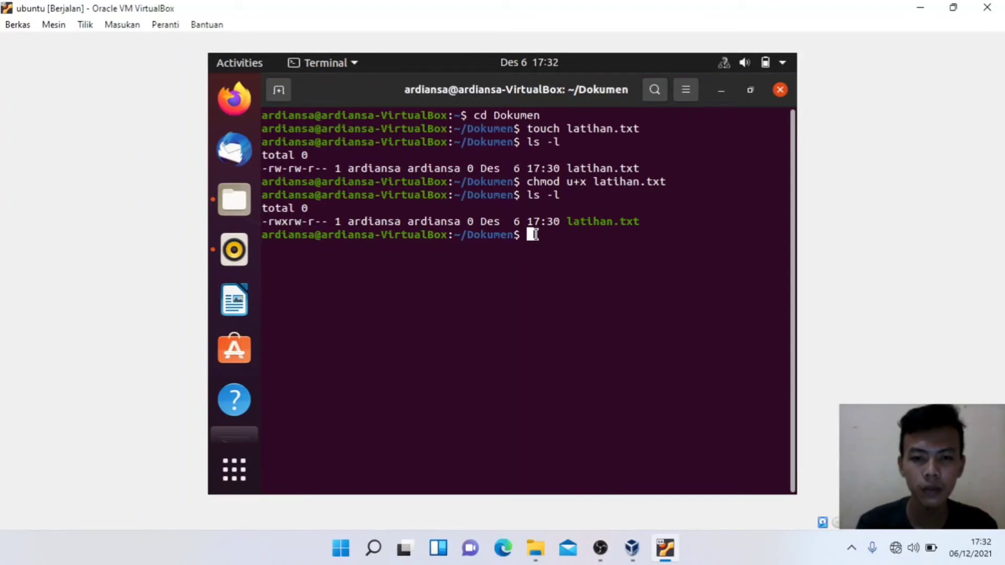
type("chmod ")
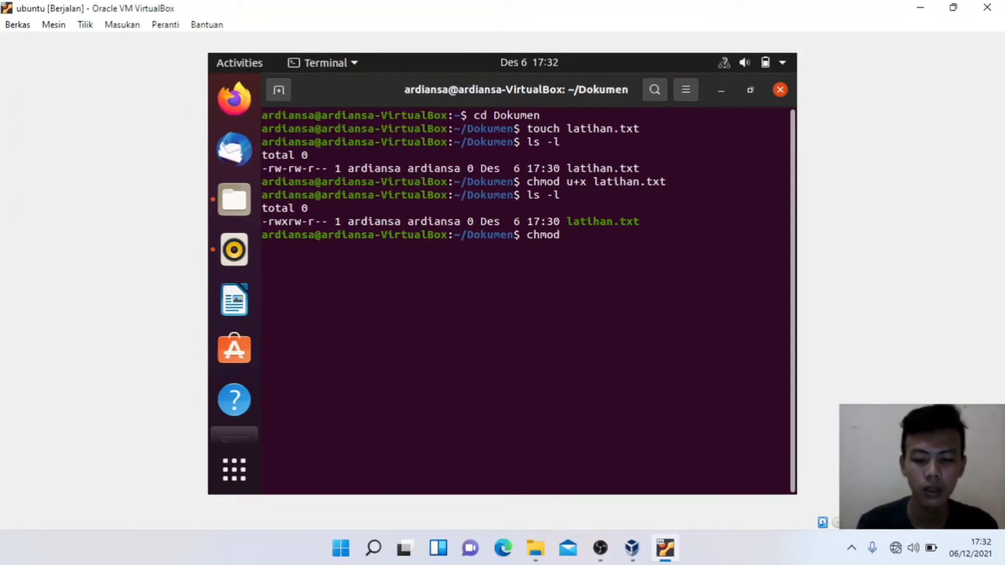
type("-")
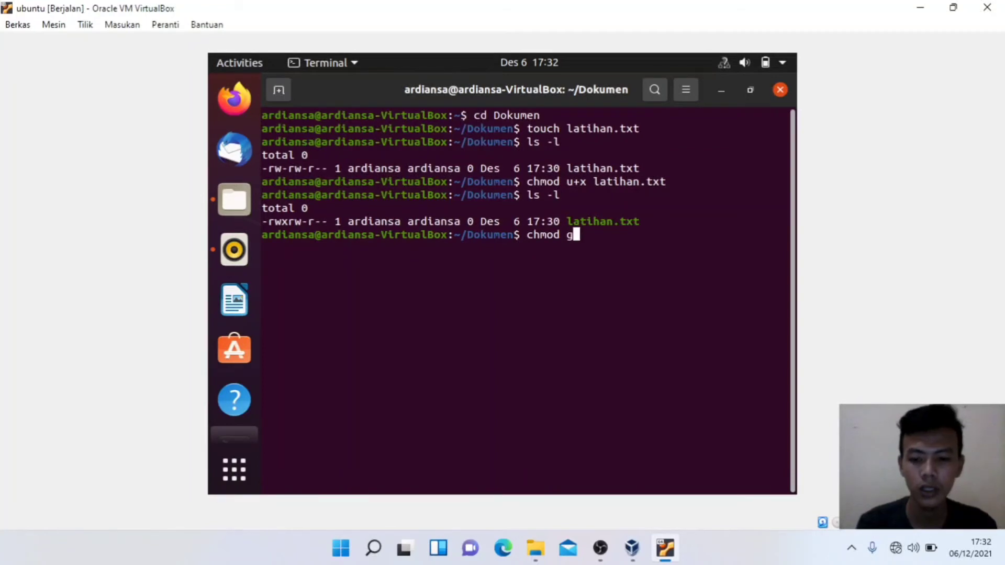
Step: Remove group write permission with chmod g-w latihan.txt
key("BackSpace")
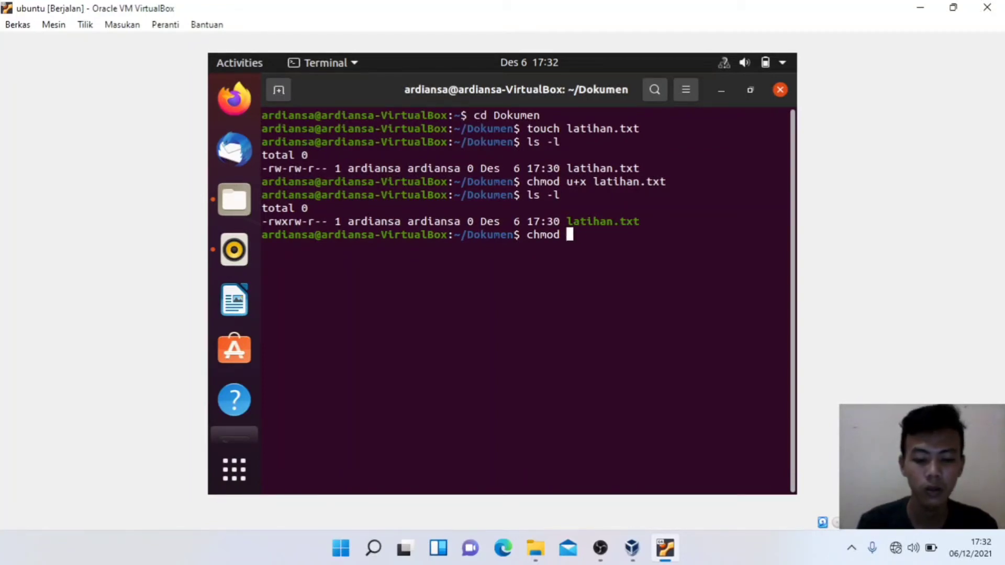
type("g-")
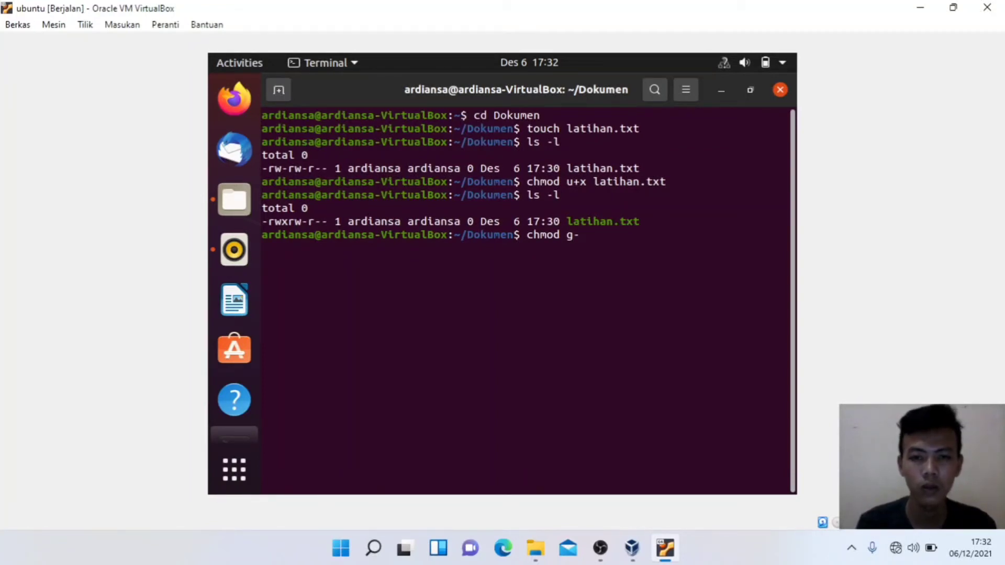
type("w ")
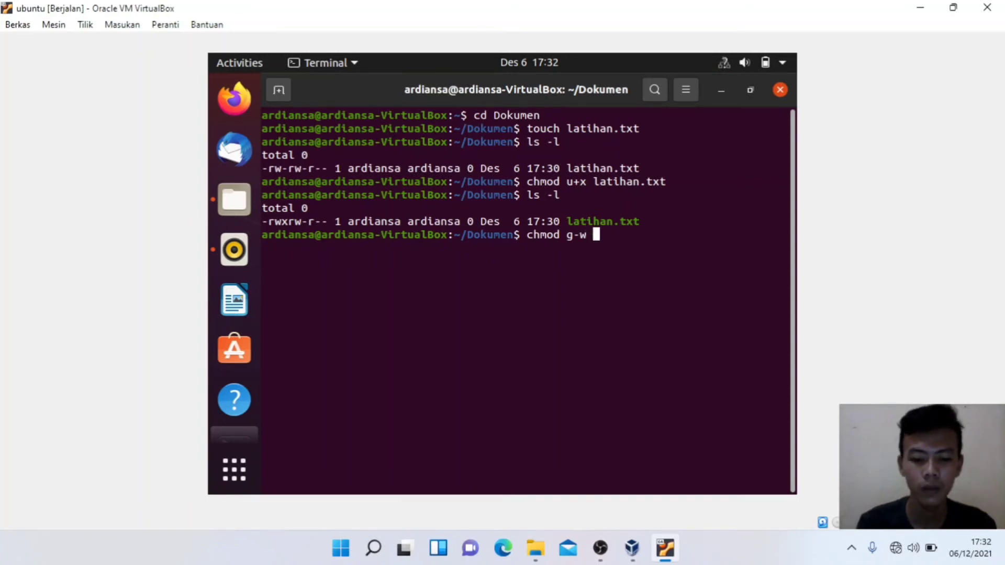
type("lati")
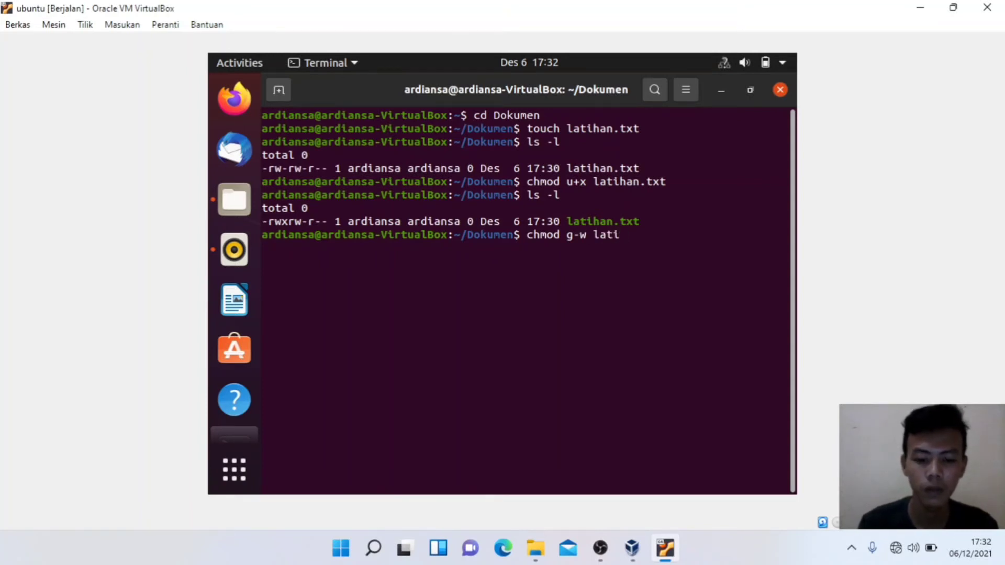
type("han.txt")
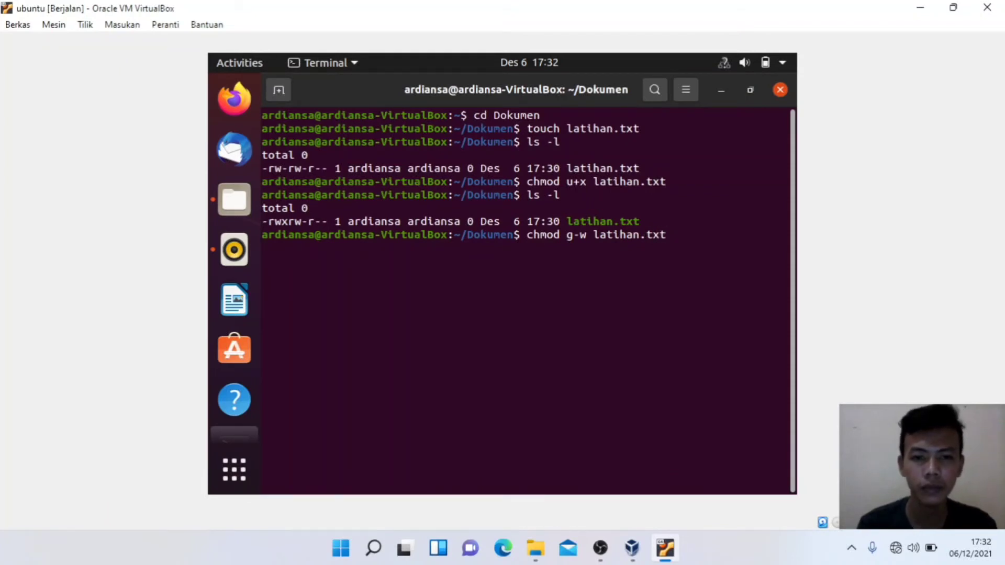
key("Return")
Step: List with ls -l and mark the group bits, now r--, showing -rwxr--r--
type("ls ")
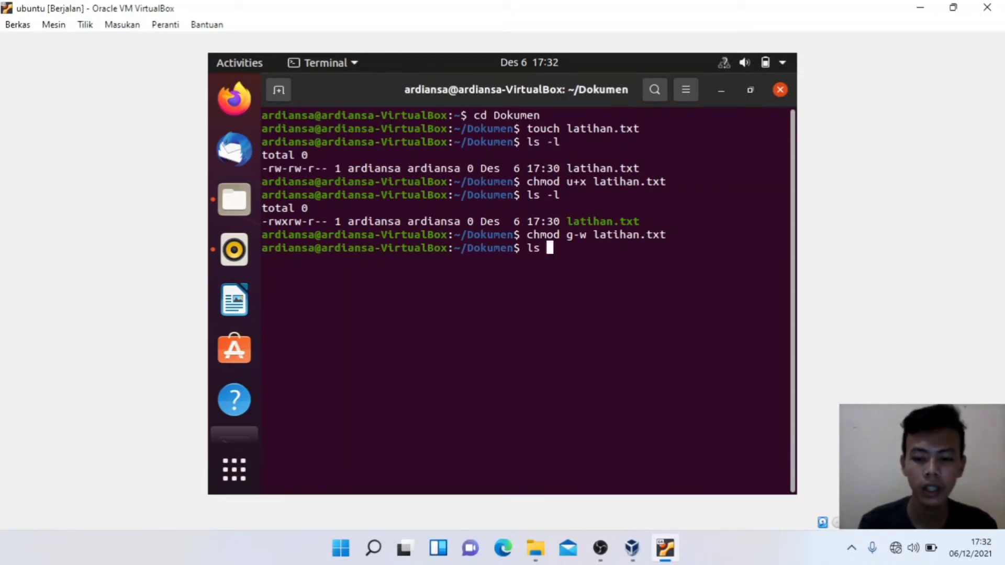
type("-l")
key("Return")
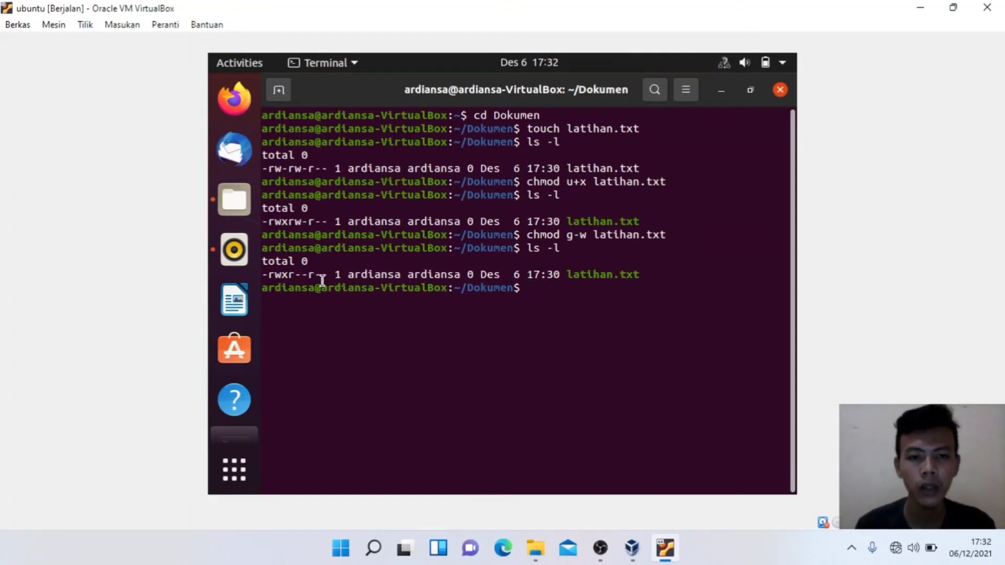
left_click_drag(289, 275, 309, 276)
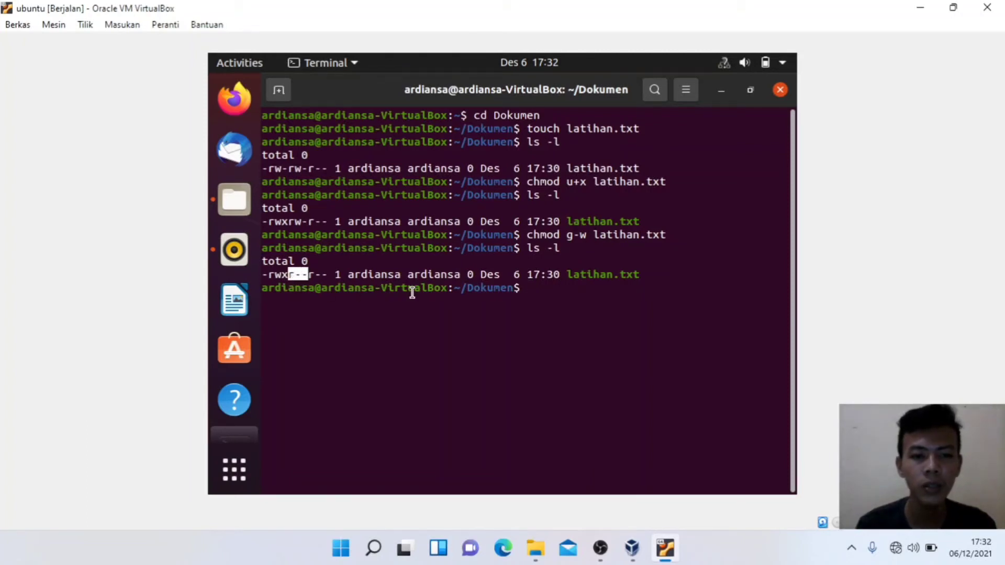
left_click(532, 288)
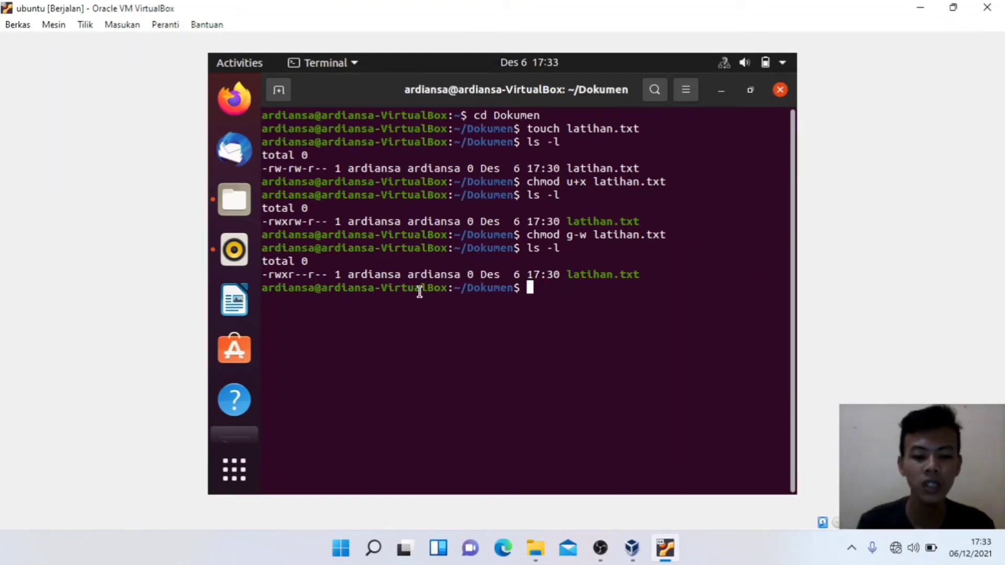
Step: Run chmod g+x latihan.txt, then mark the group r-x and others r-- bits from ls -l
type("chmod ")
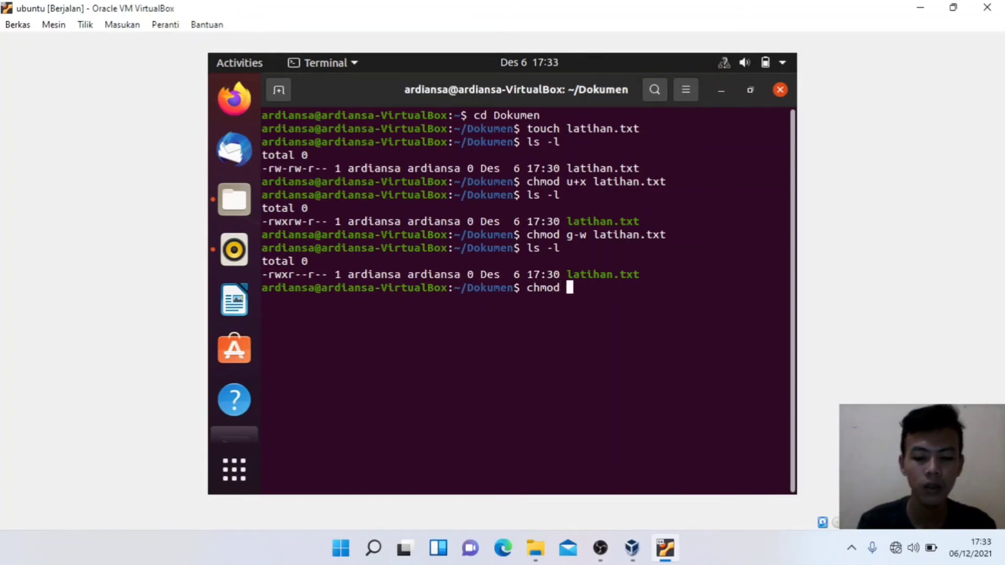
type("g+x")
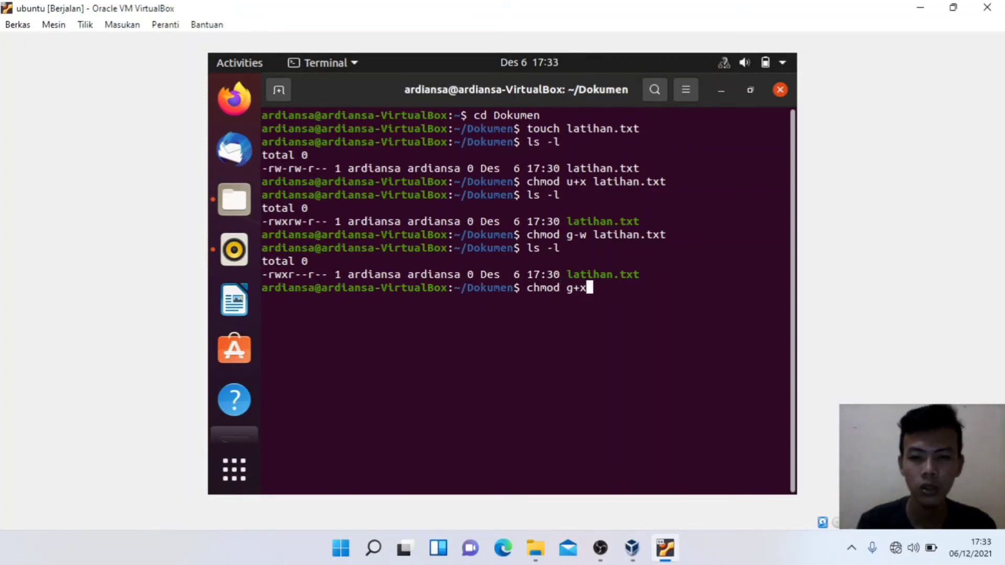
type(" latihan.txt")
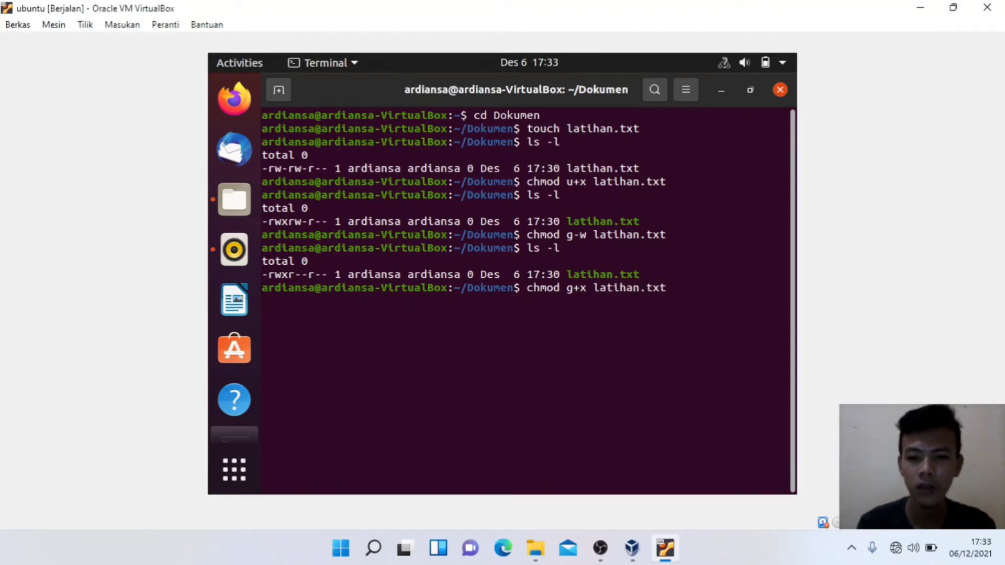
key("Return")
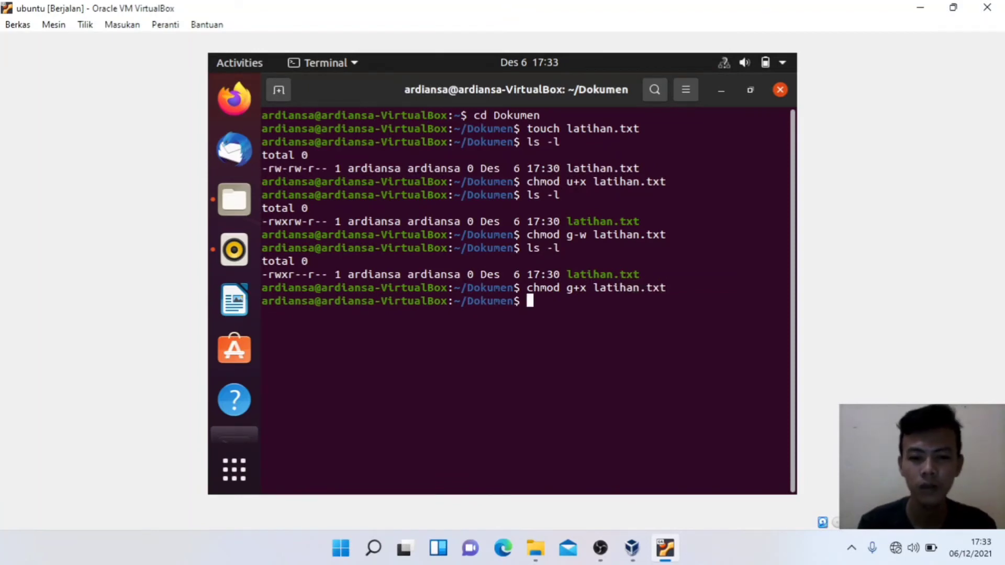
type("ls -")
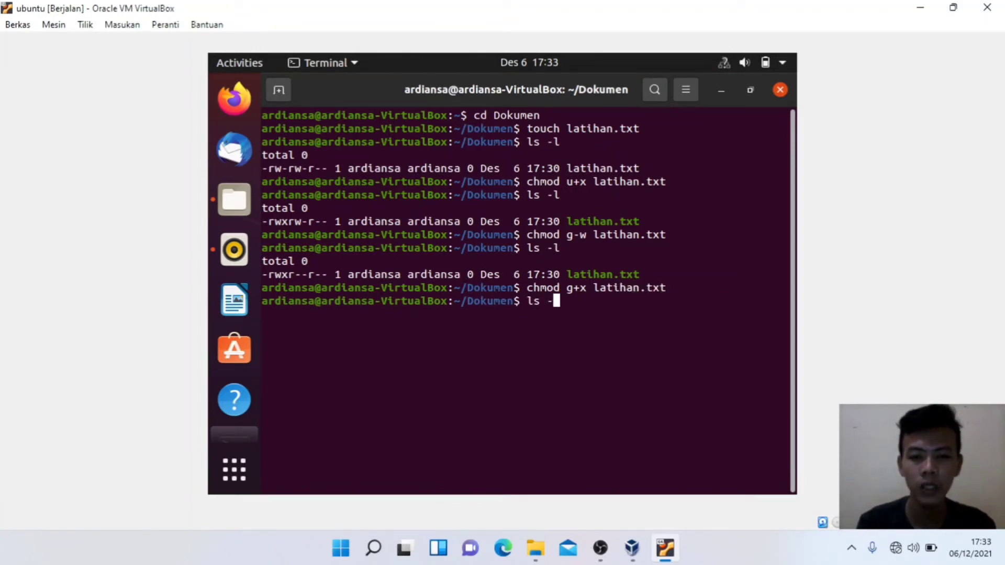
type("l")
key("Return")
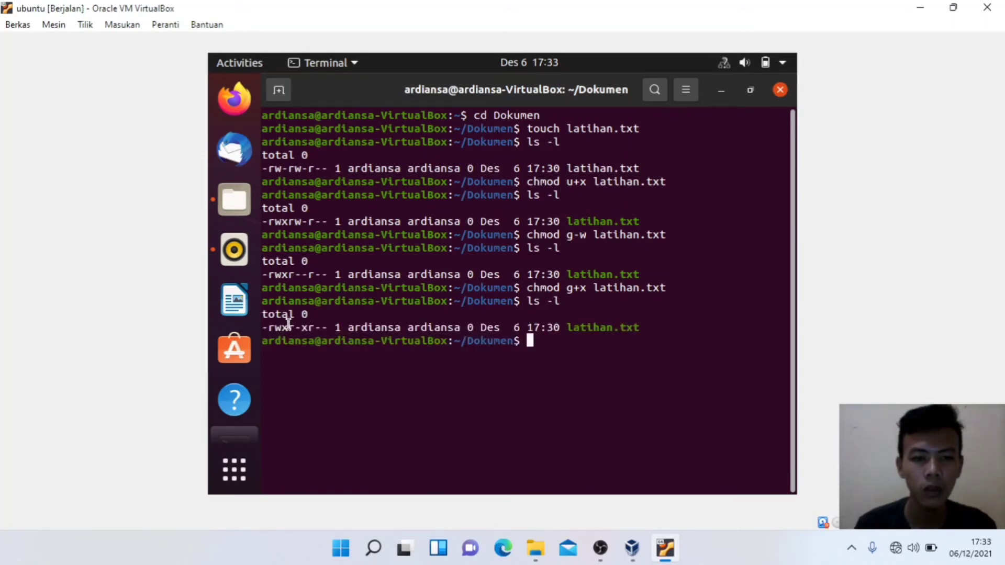
left_click_drag(292, 327, 305, 330)
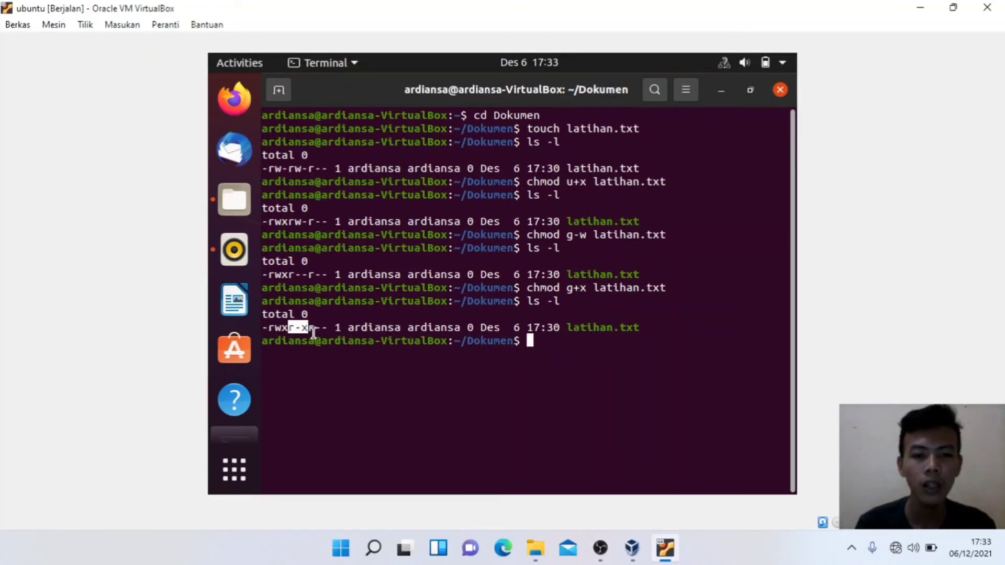
left_click_drag(307, 327, 336, 327)
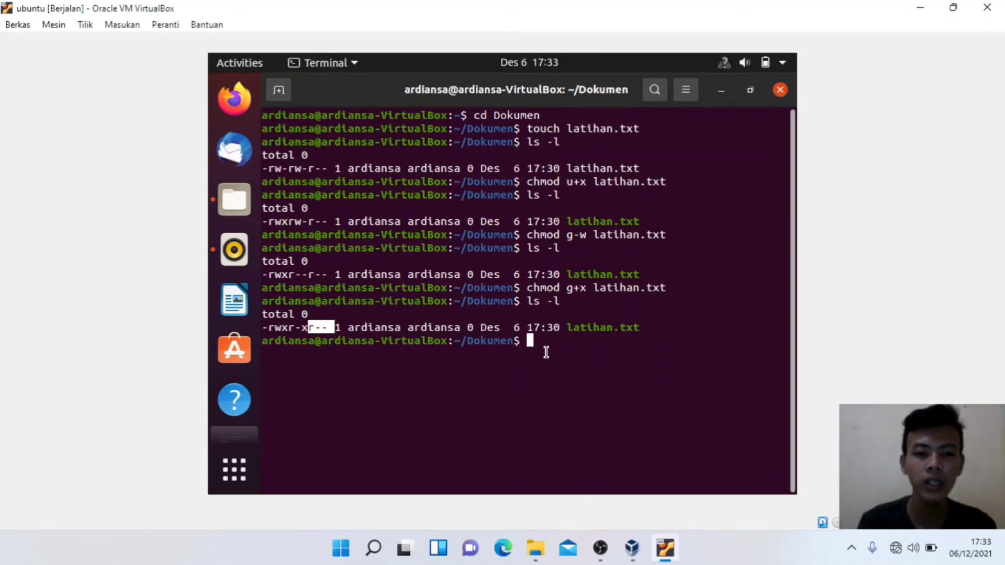
Step: Run chmod o+x latihan.txt and verify with ls -l that it reads -rwxr-xr-x
type("c")
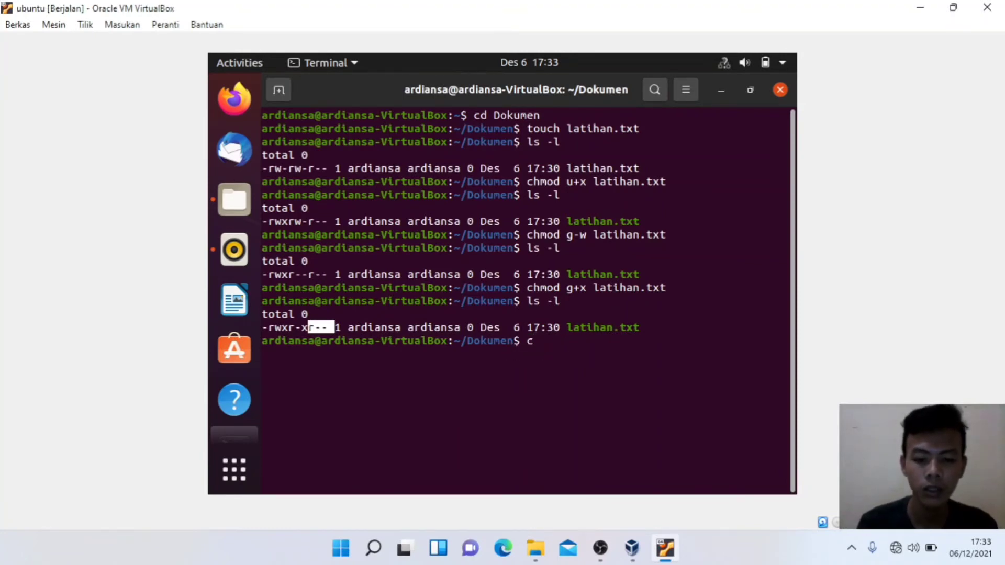
type("hmod ")
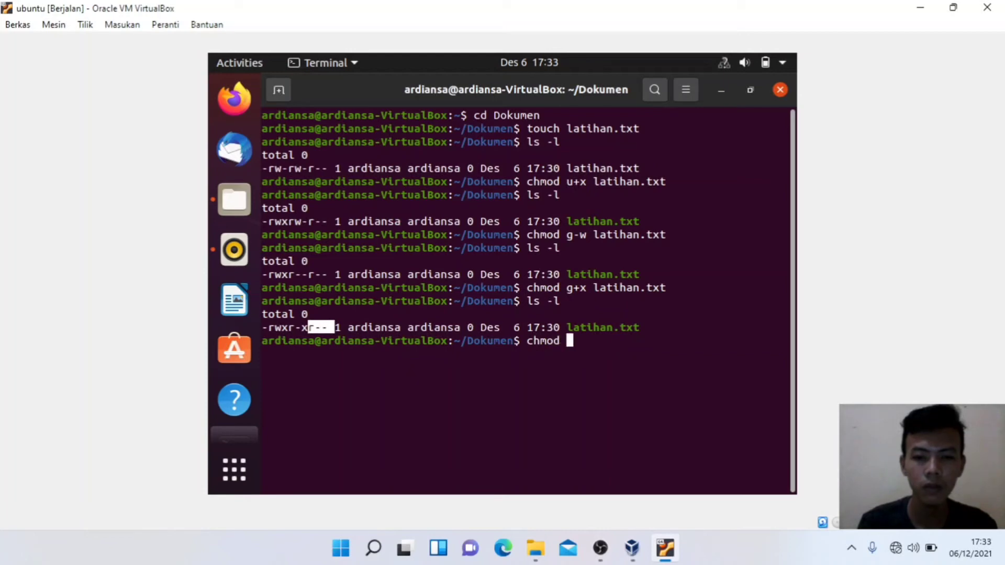
type("o+")
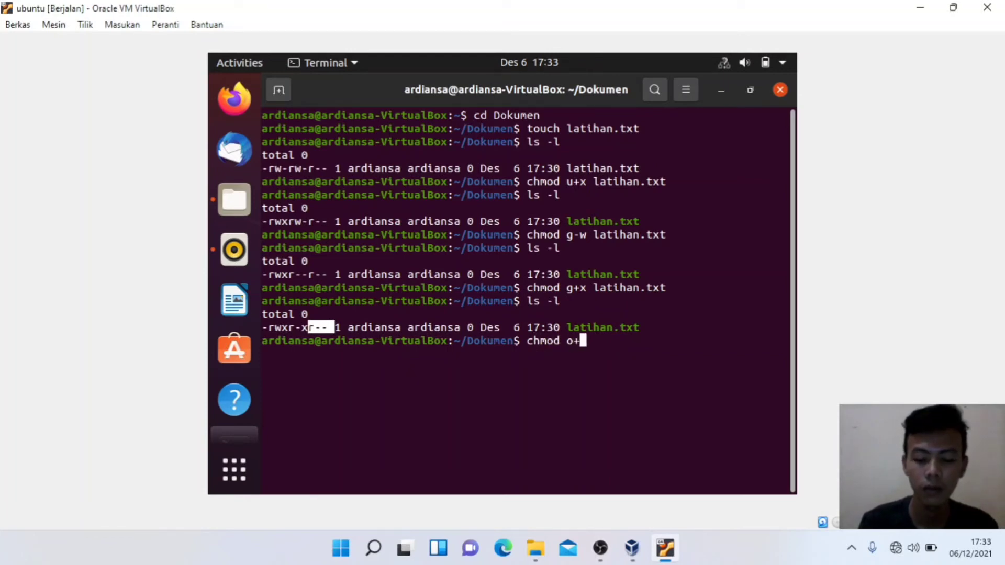
type("x lat")
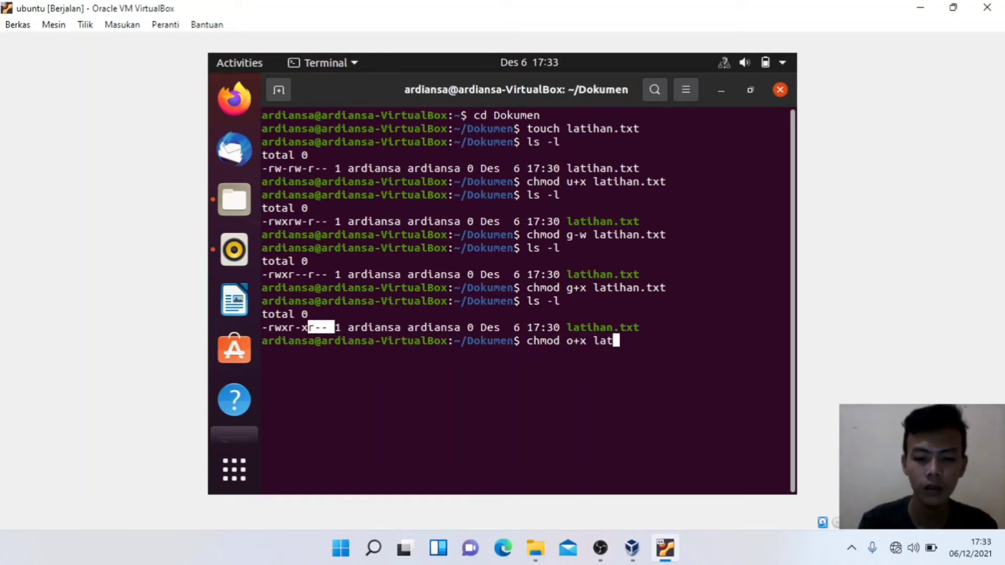
type("ihan.txt")
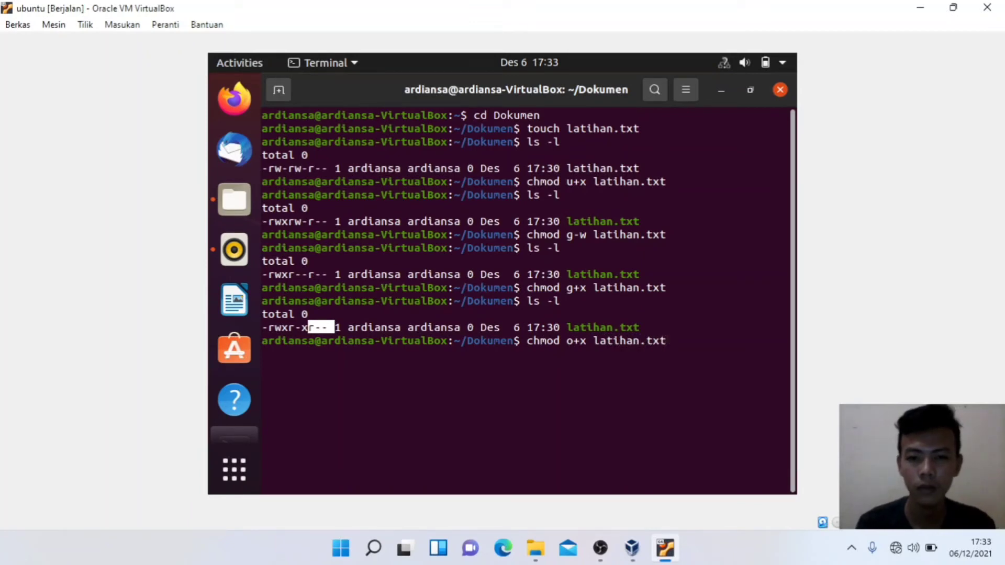
key("Return")
type("l")
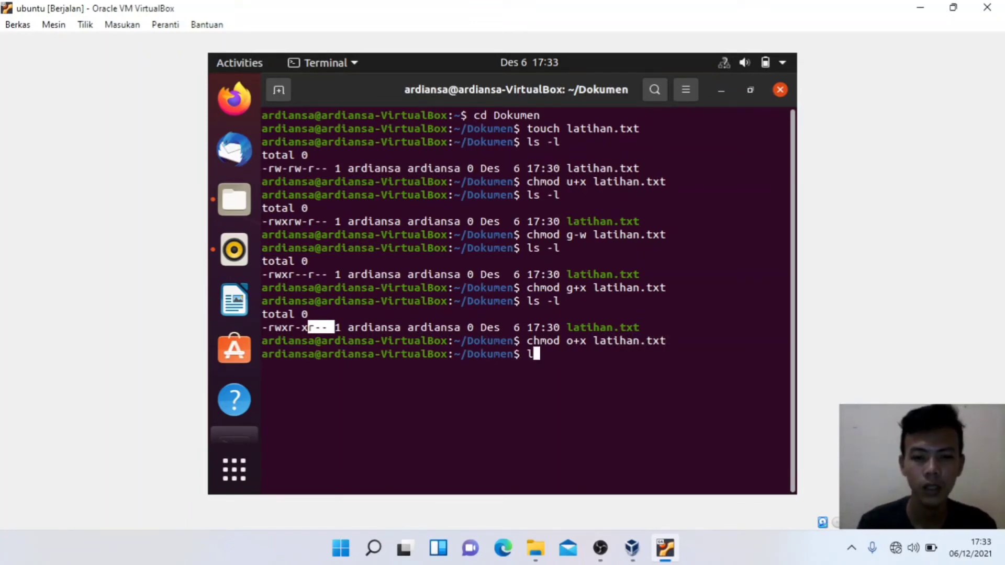
type("s -l")
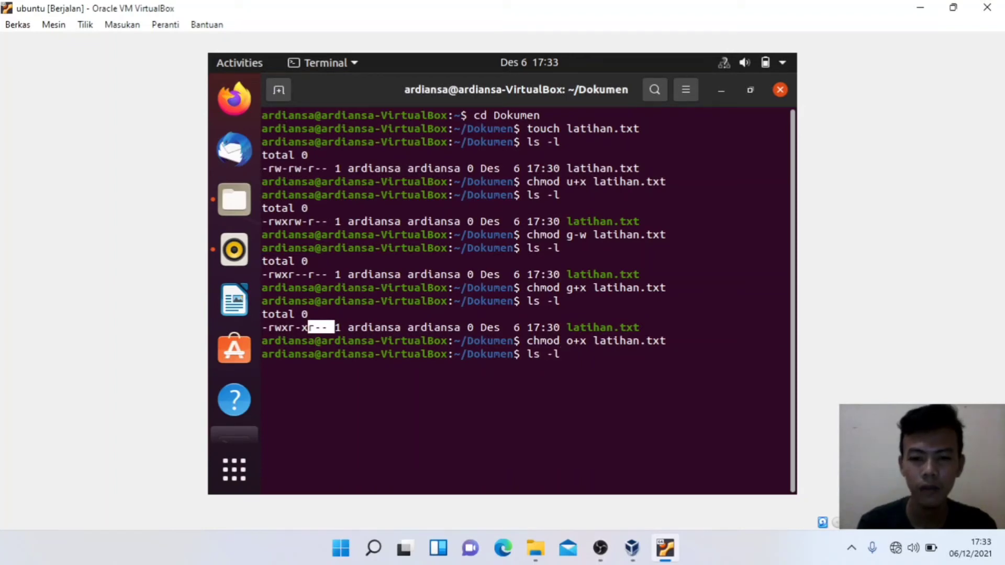
key("Return")
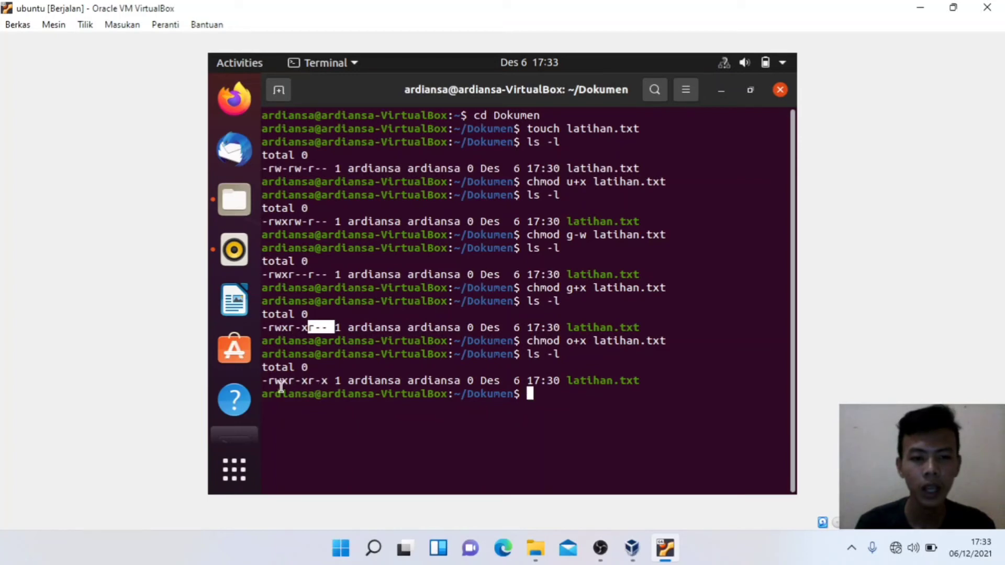
left_click_drag(270, 382, 338, 382)
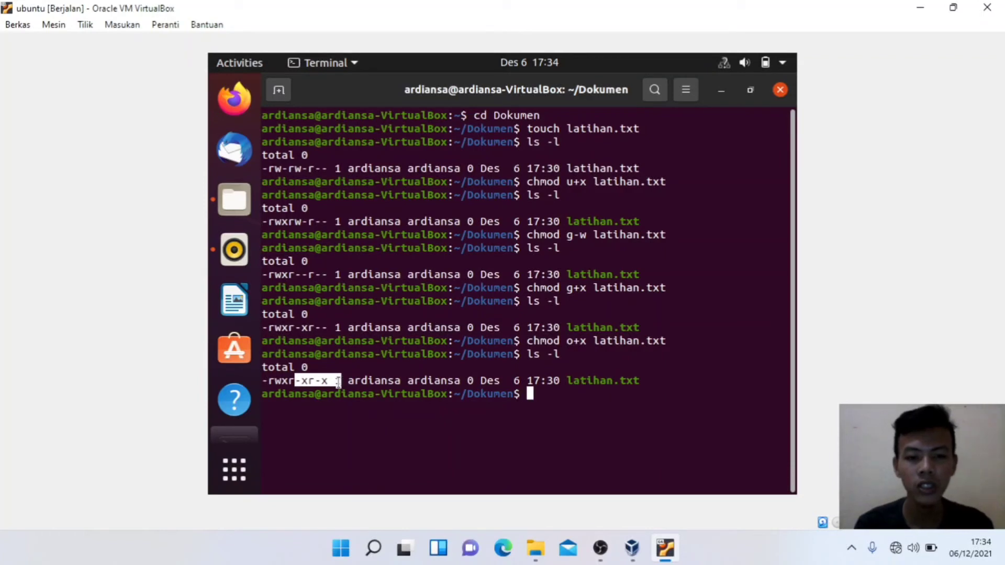
left_click(526, 388)
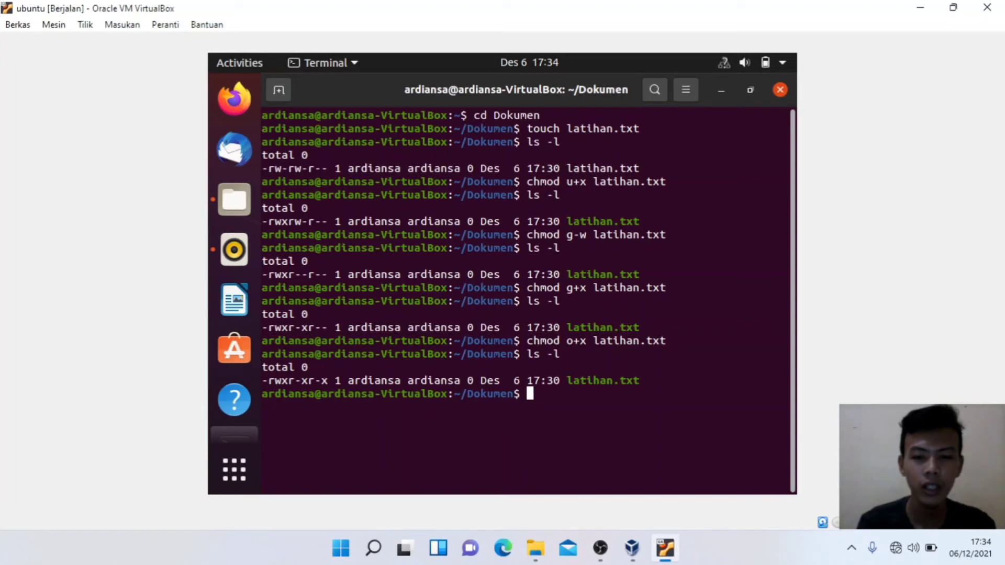
Step: Run chmod u-x latihan.txt, then mark the owner's rw- bits in the ls -l output
type("chmod")
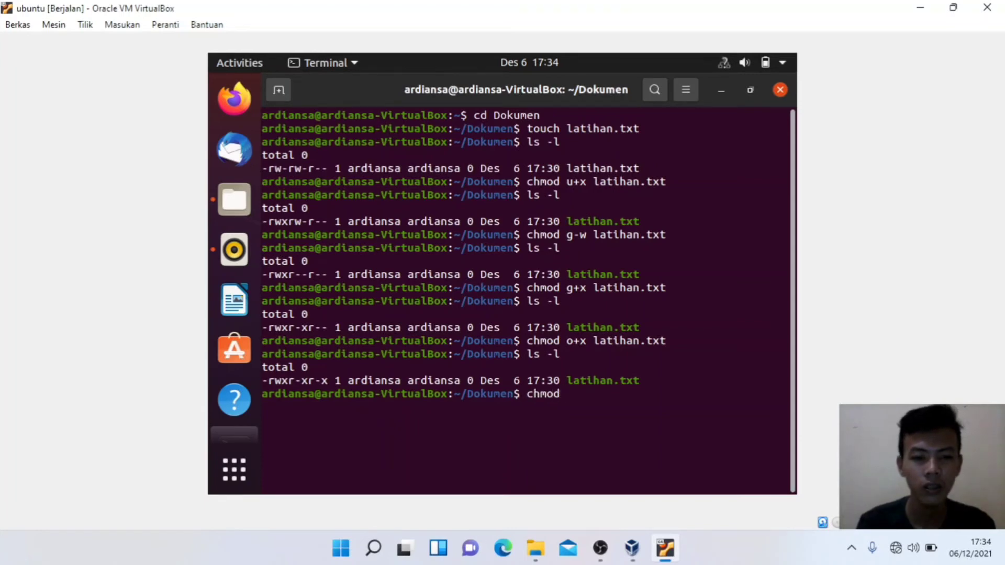
type(" u")
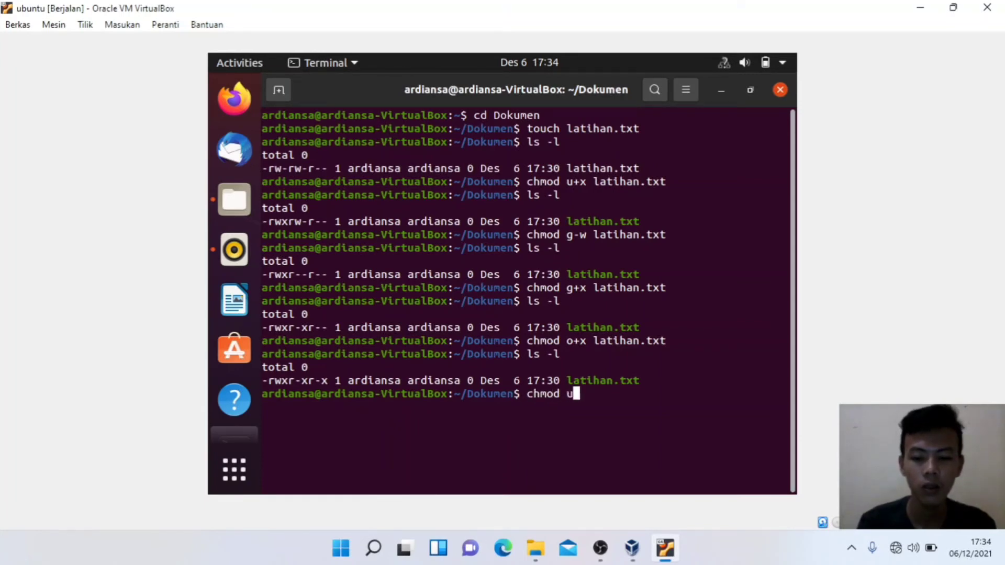
type("-x")
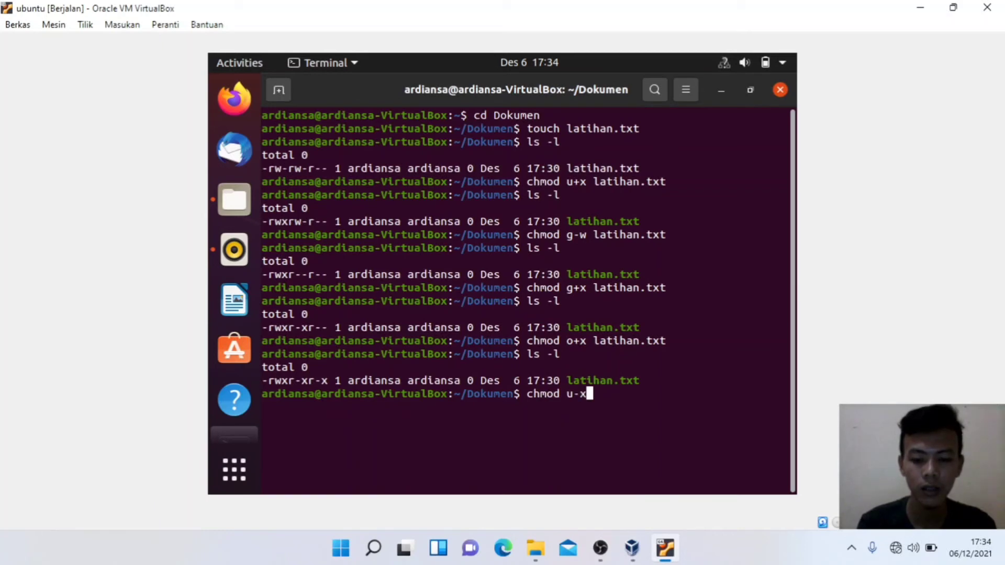
type(" latihan")
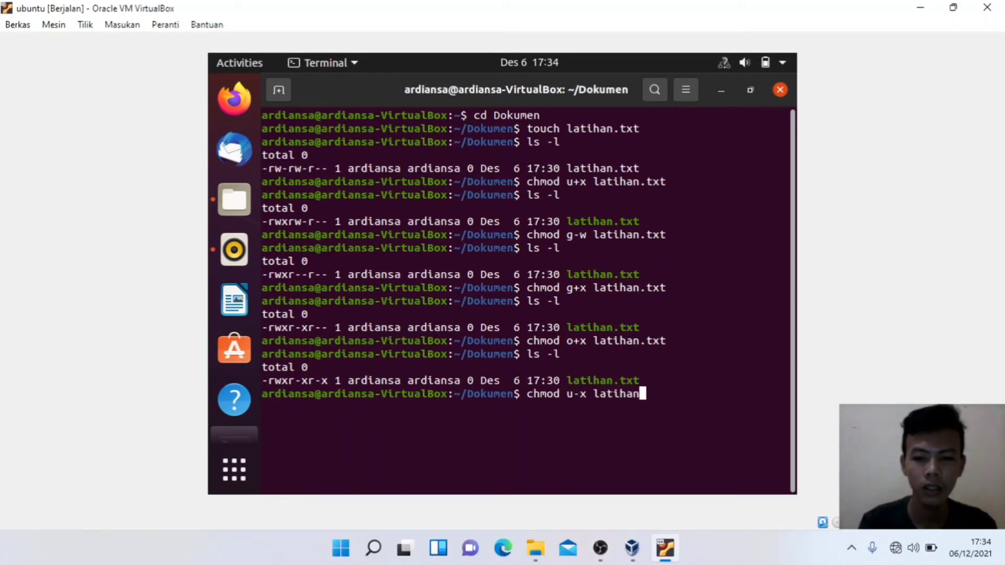
type(".txt")
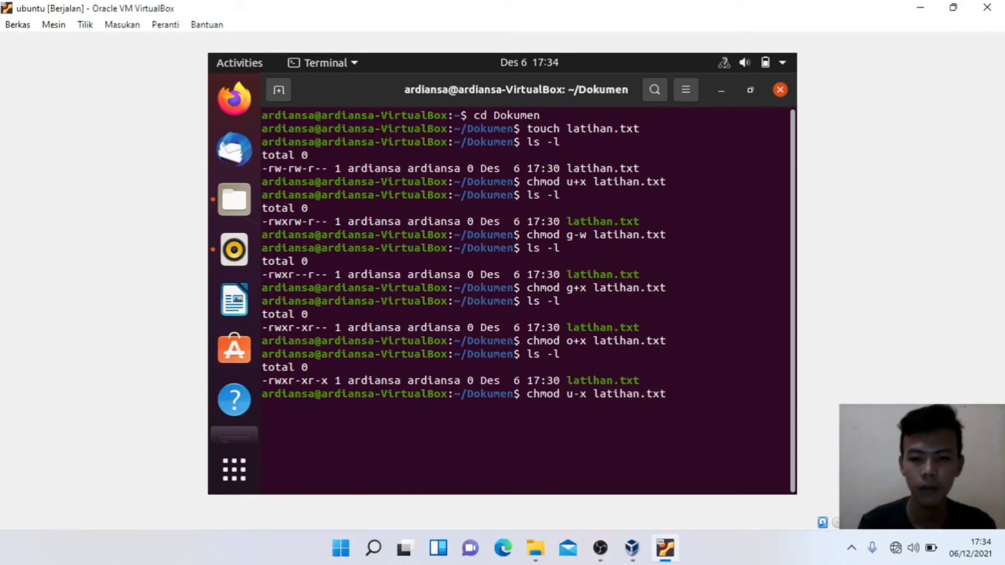
key("Return")
type("ls -l")
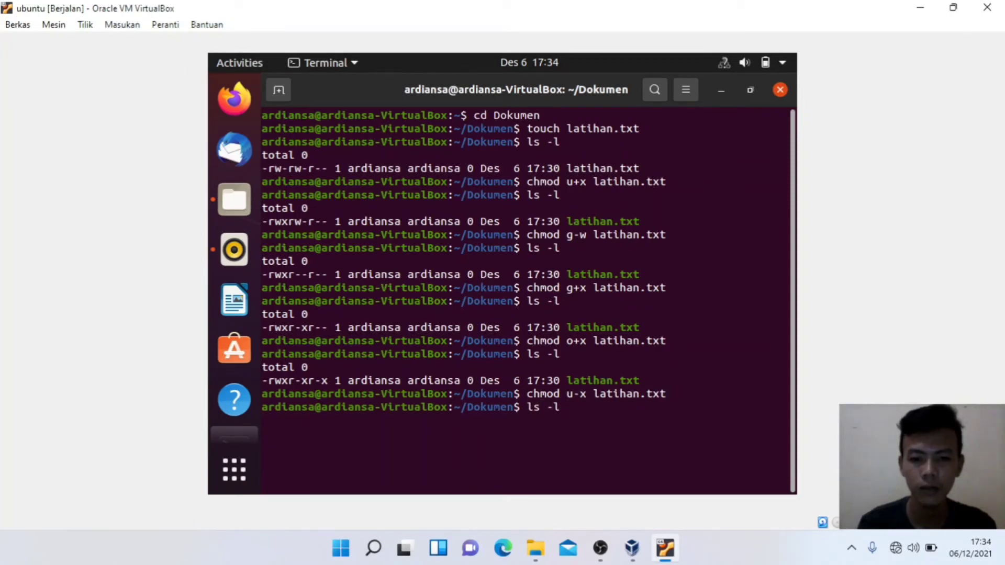
key("Return")
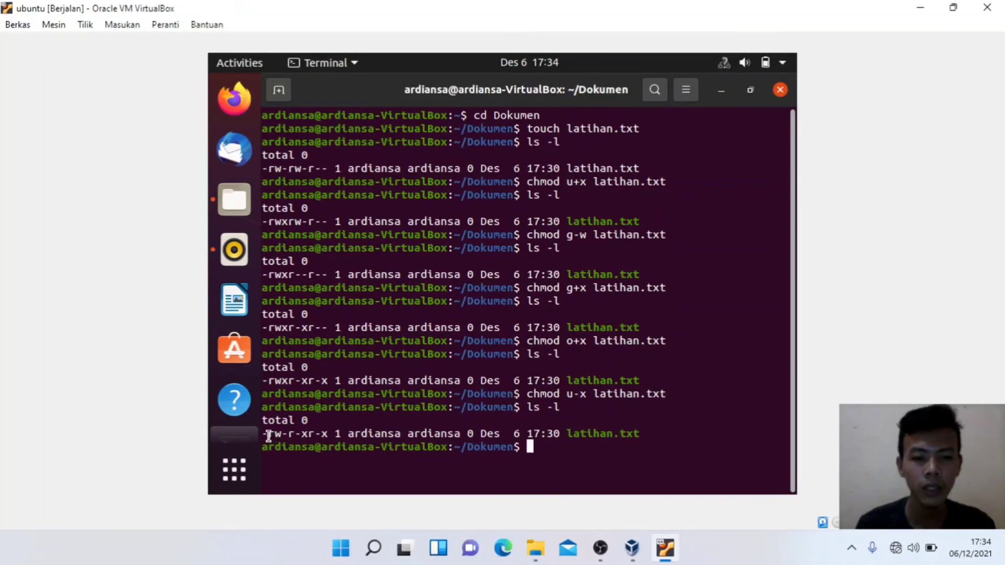
left_click_drag(268, 436, 288, 436)
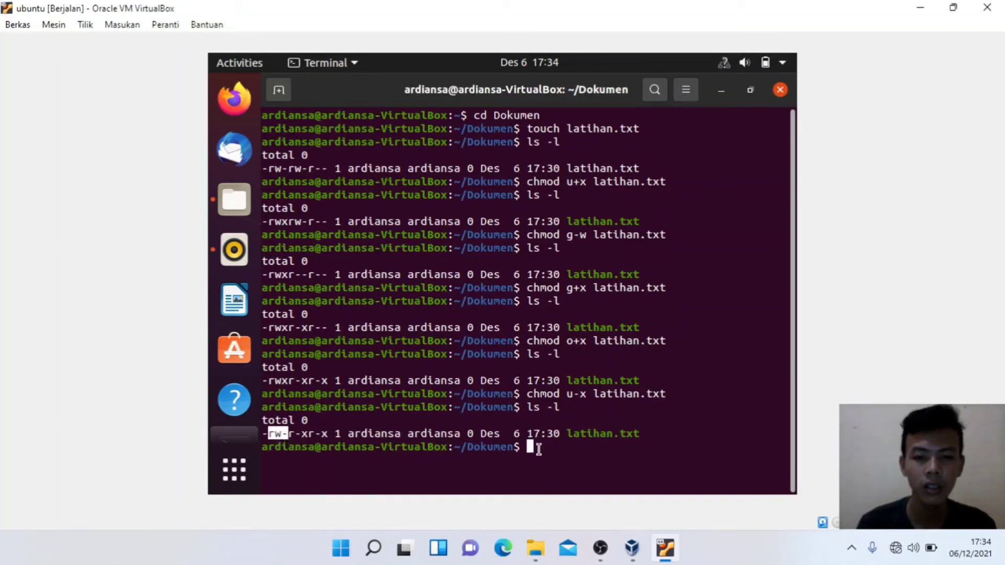
left_click(532, 447)
type("chmod")
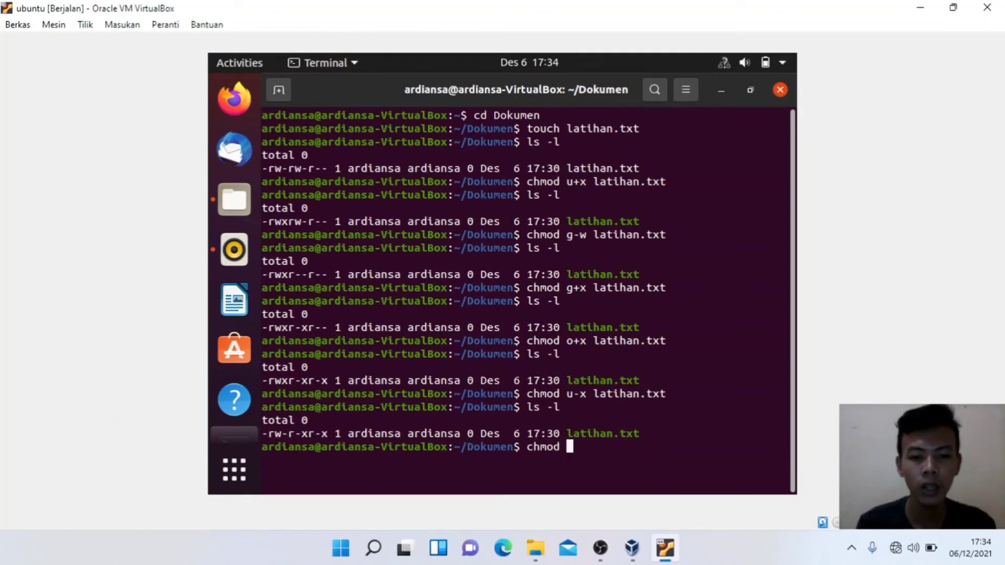
type(" g")
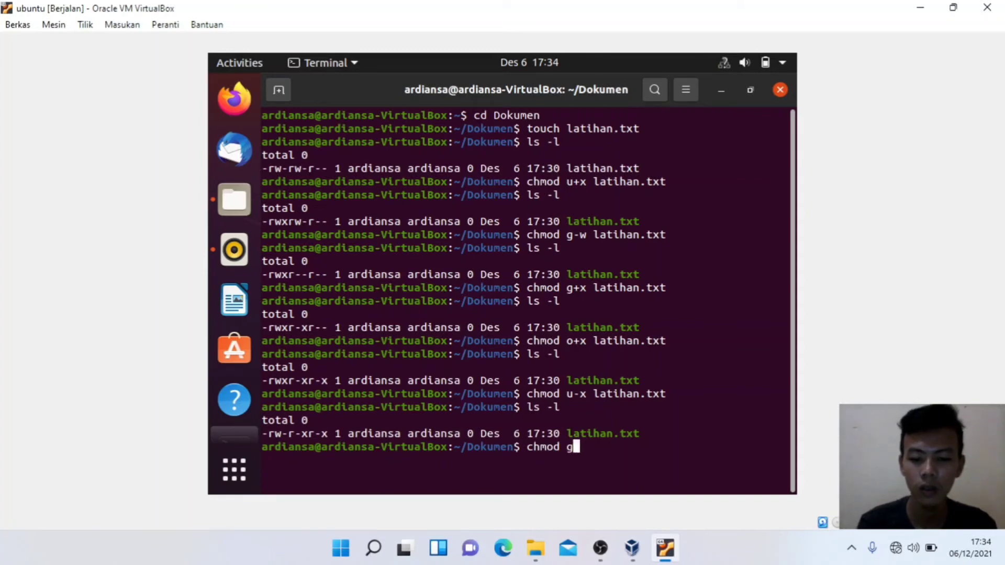
type("-x ")
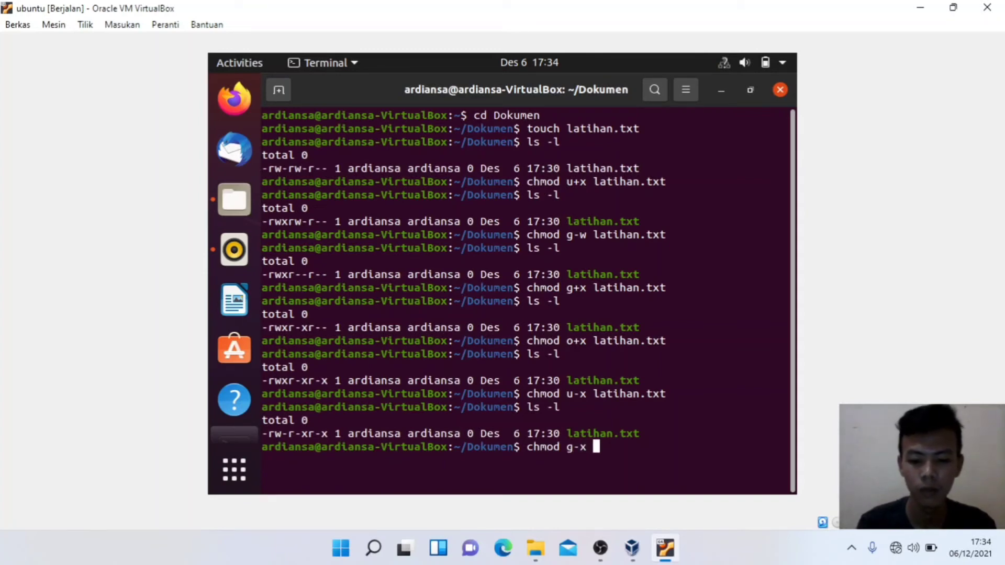
type("latihan.txt")
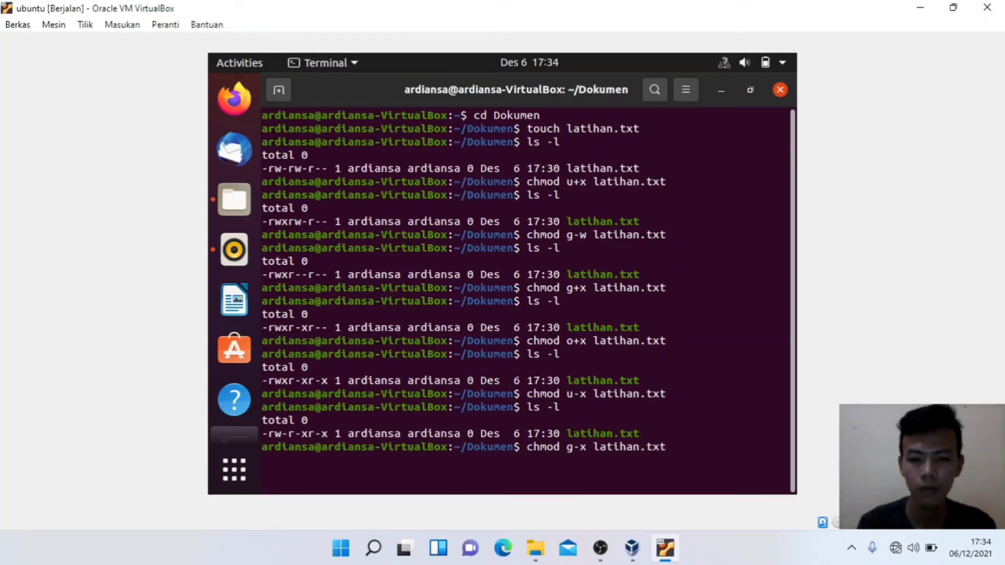
Step: Run chmod g-x latihan.txt and mark the group's r-- bits in the ls -l listing
key("Return")
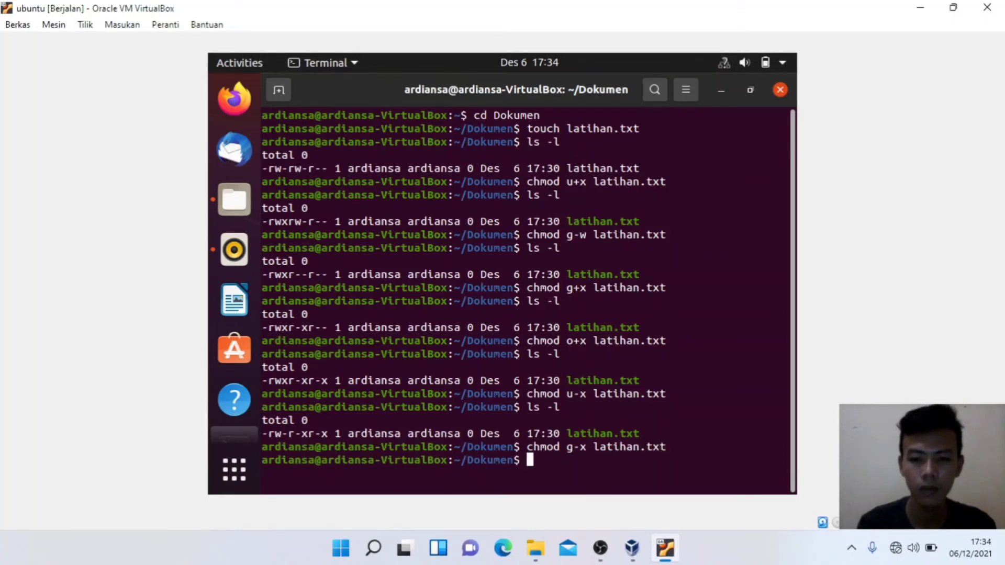
type("ls -l")
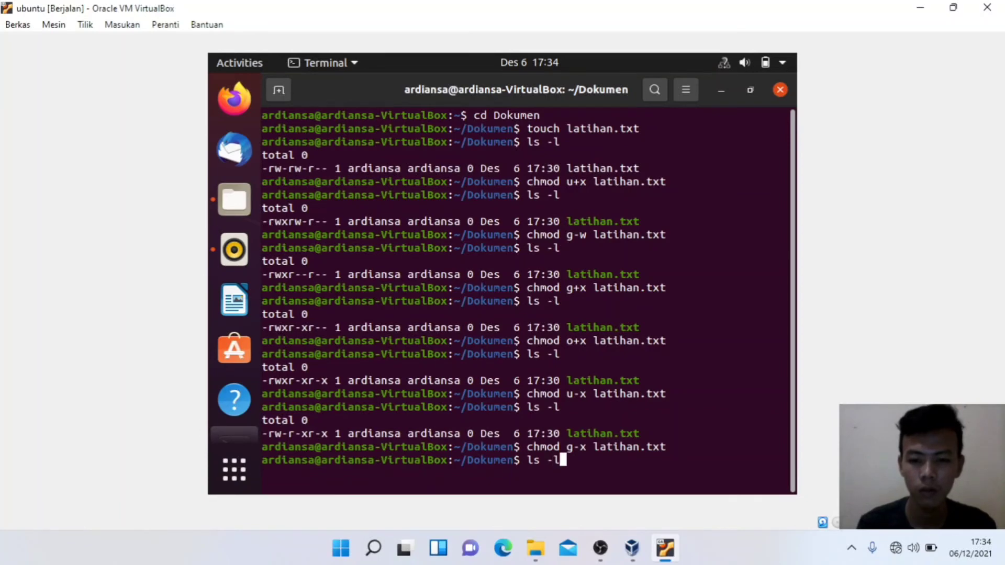
key("Return")
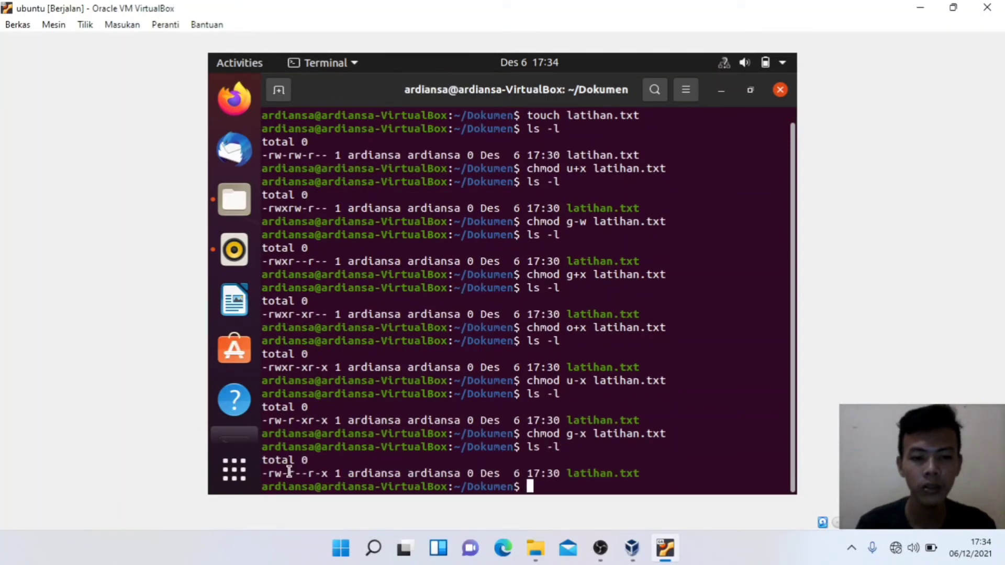
left_click_drag(289, 473, 308, 473)
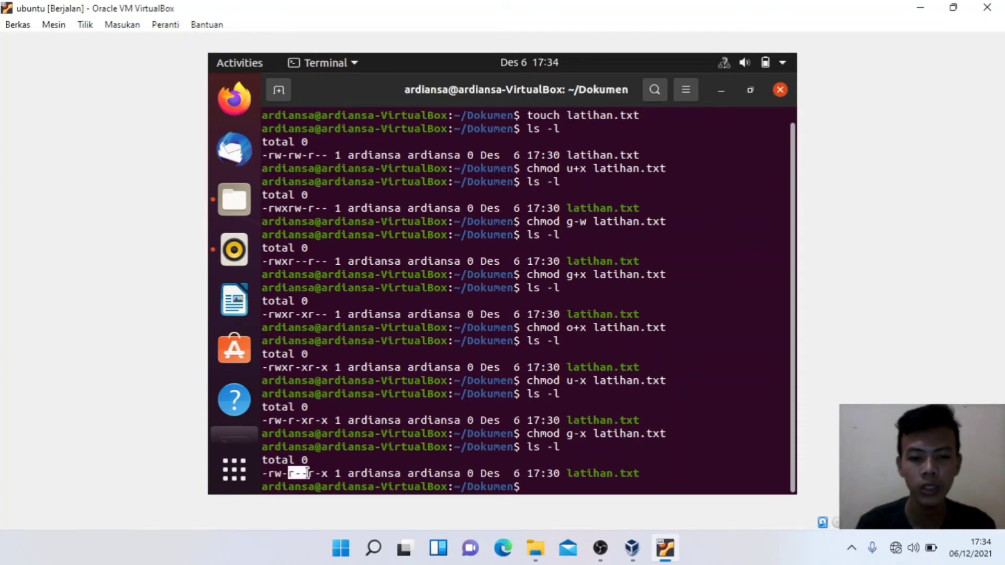
Step: Remove others' execute permission with chmod o-x latihan.txt, correcting a typo
type("c")
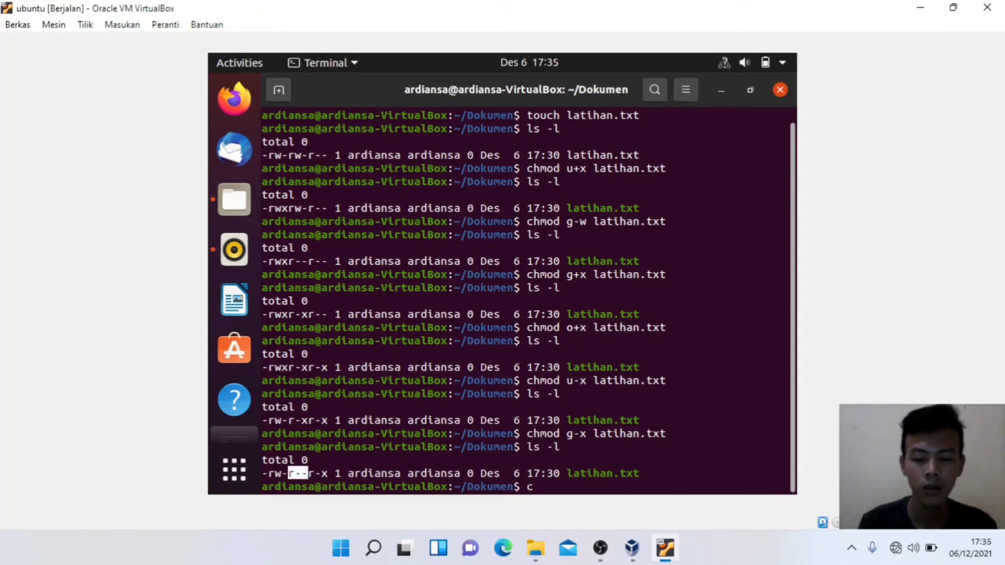
type("hmod")
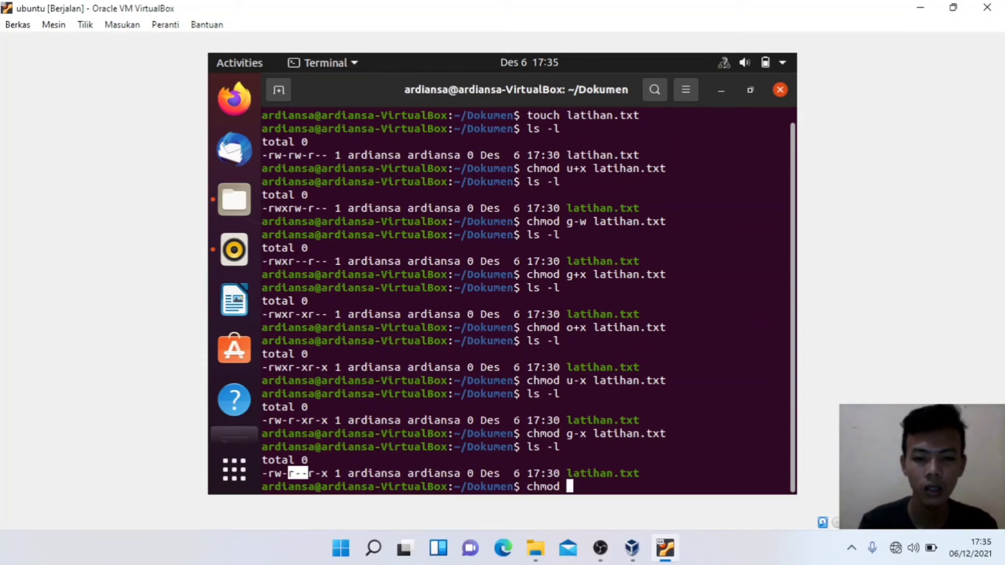
type("o-")
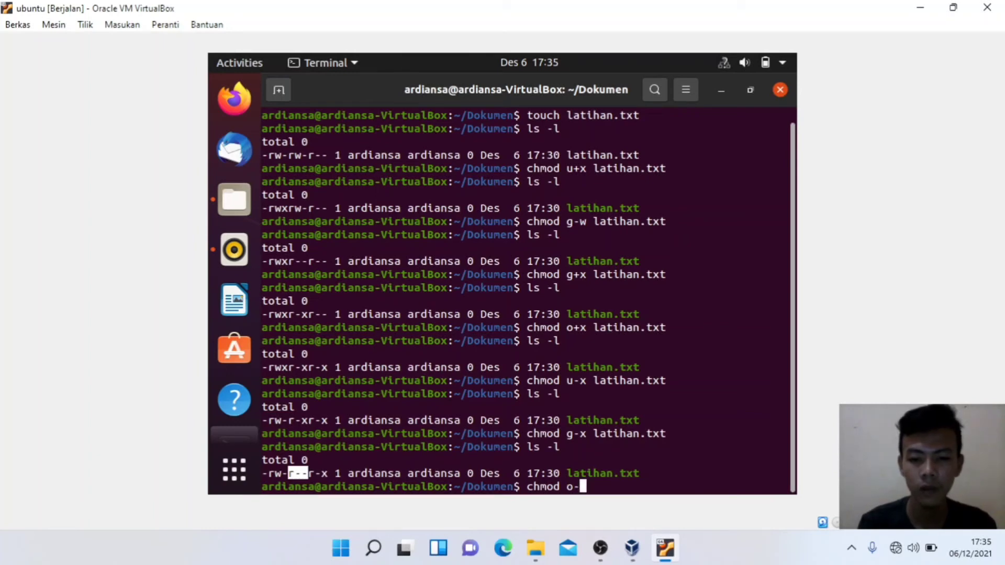
type("c")
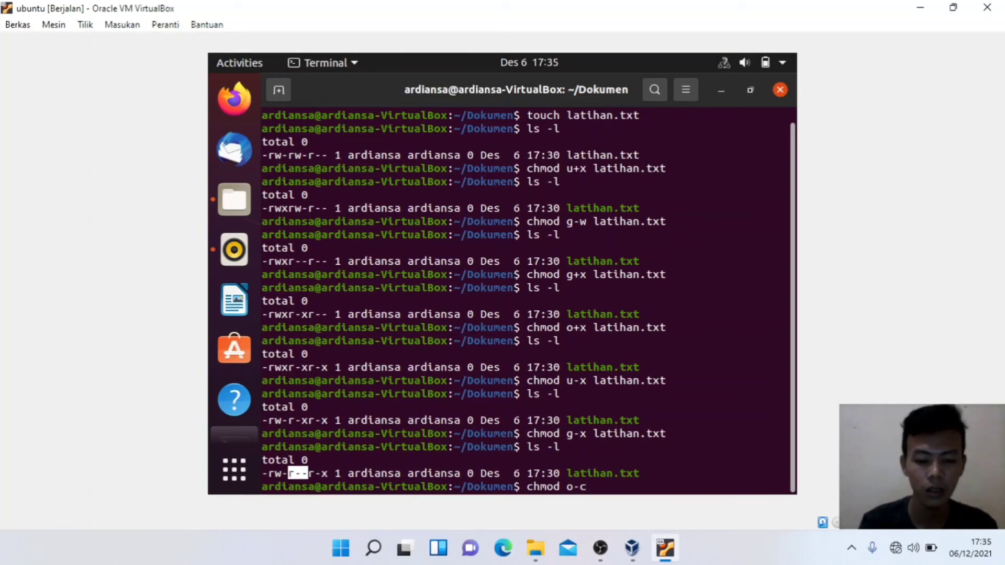
key("BackSpace")
type("x latiha")
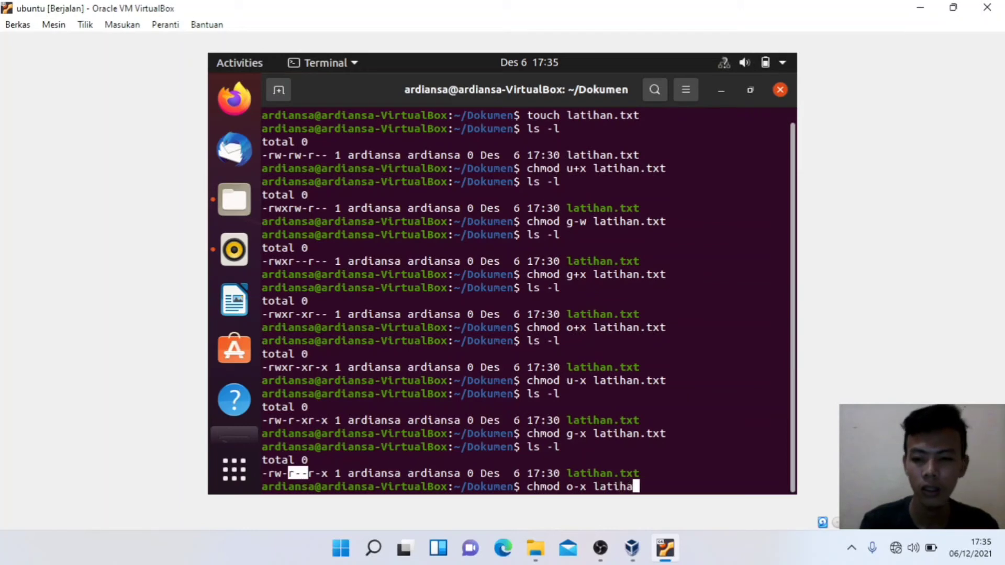
type("n.txt")
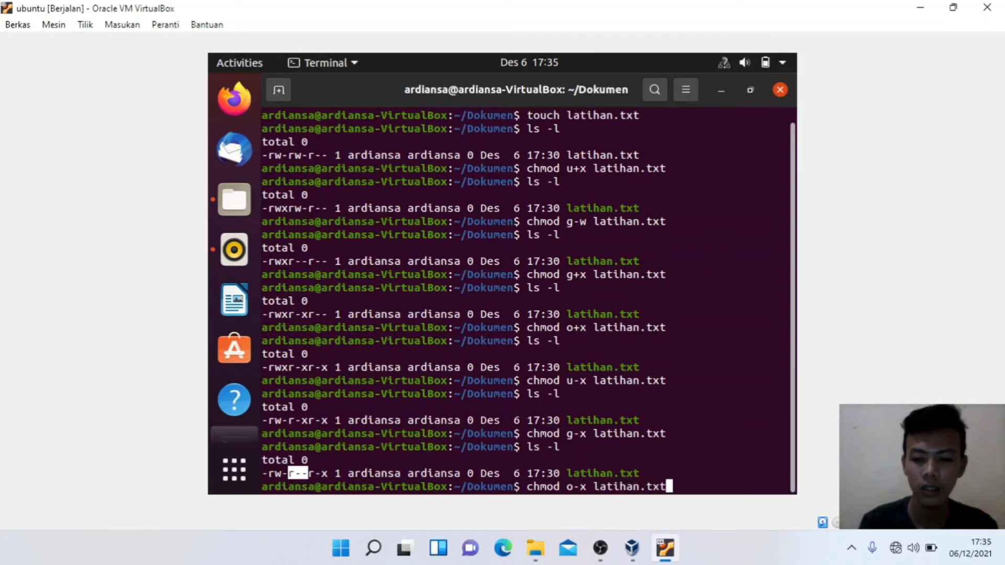
key("Return")
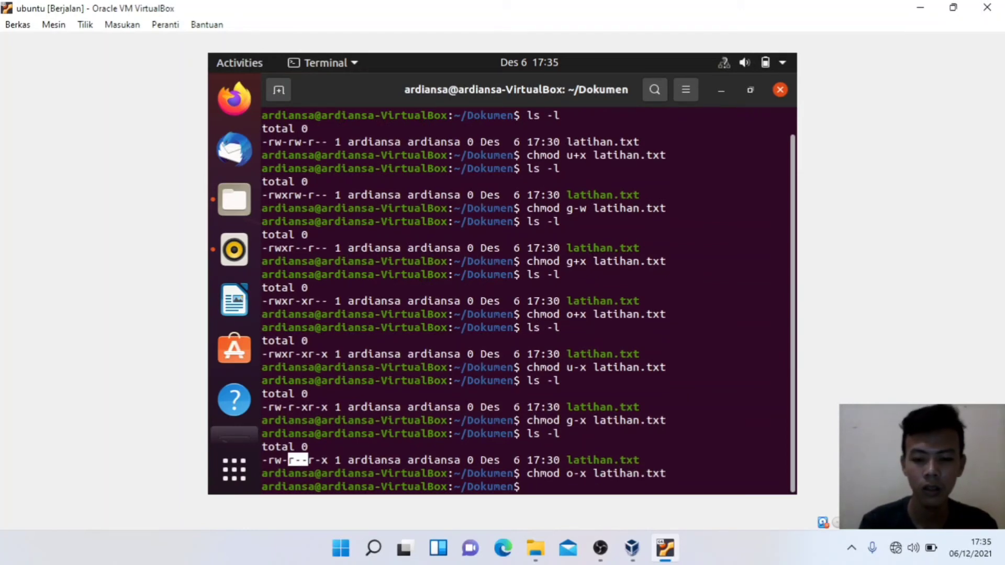
Step: List with ls -l and mark the owner rw- and remaining r-- bits of -rw-r--r--
type("ls -l")
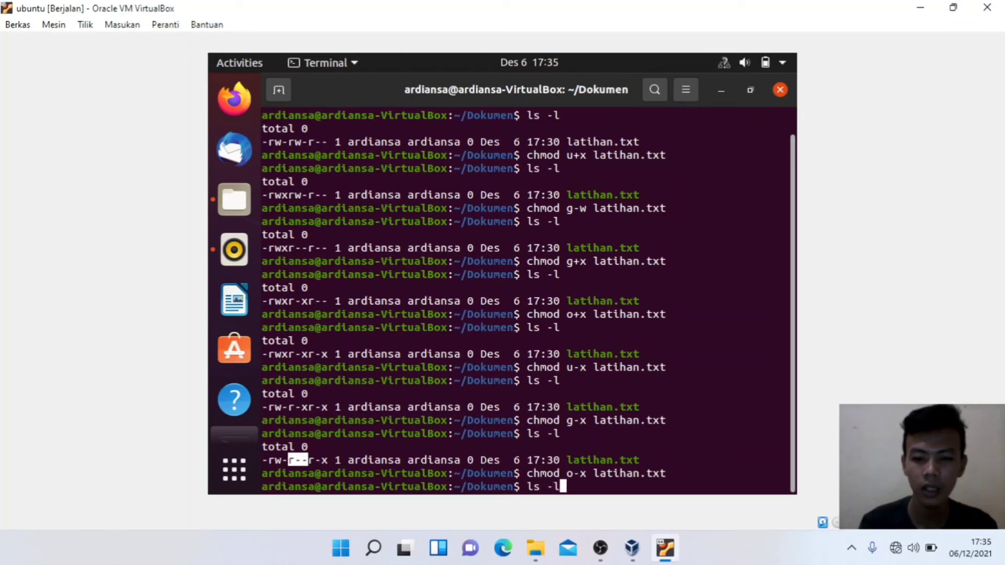
key("Return")
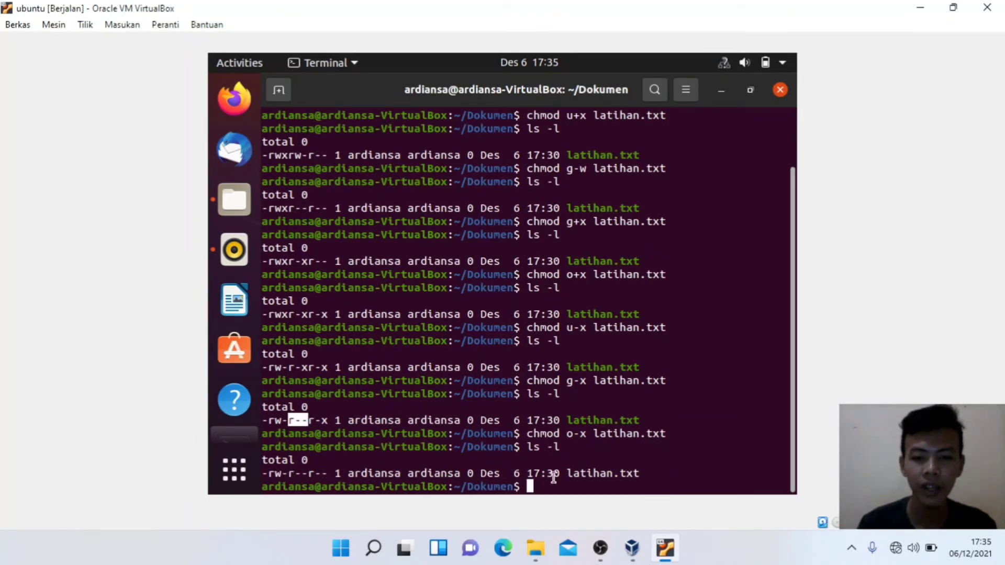
left_click(273, 473)
left_click_drag(274, 473, 286, 474)
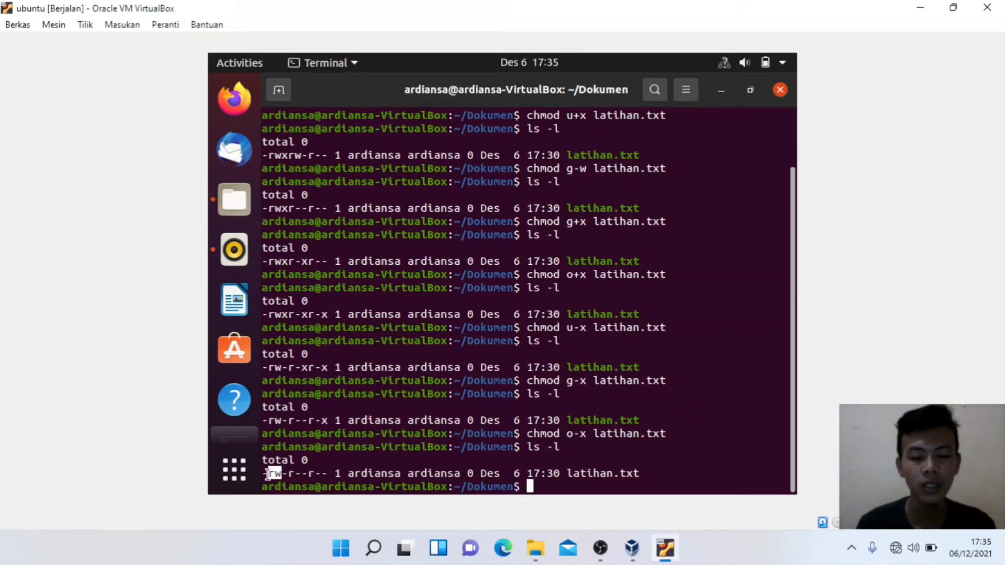
left_click_drag(288, 474, 334, 474)
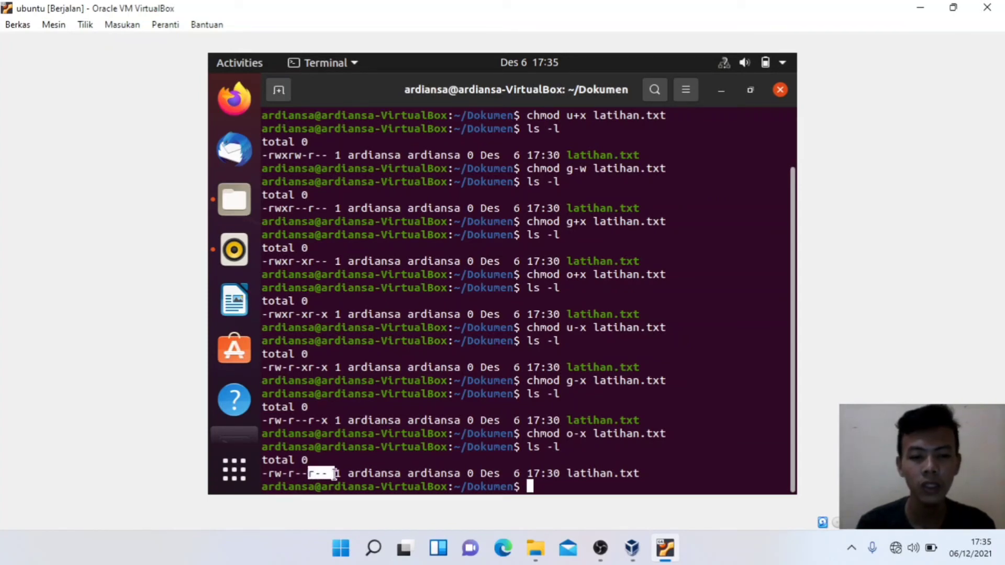
left_click(532, 487)
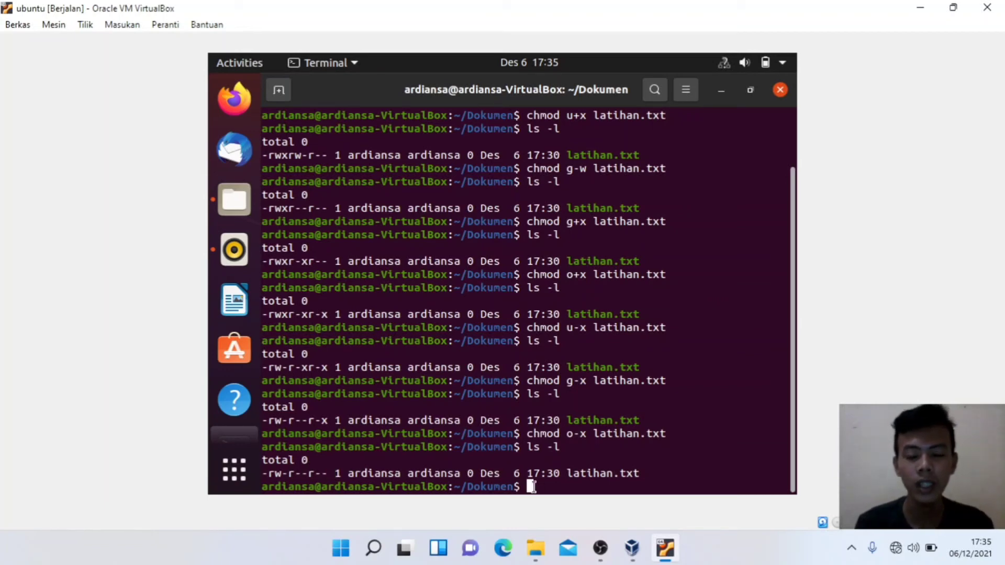
Step: Run chmod a+x latihan.txt and mark its -rwxr-xr-x permissions in the ls -l listing
type("chmod")
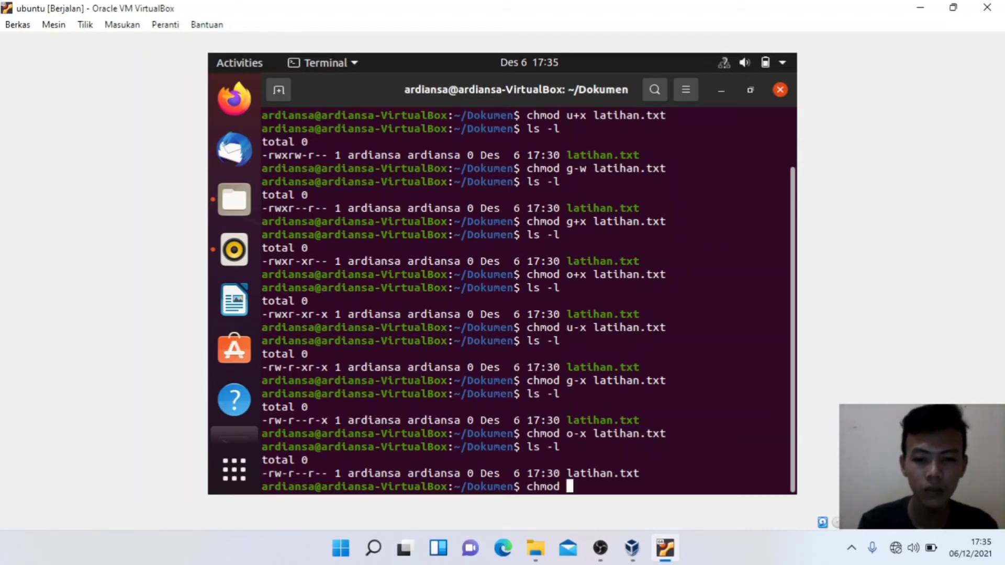
type("a+x")
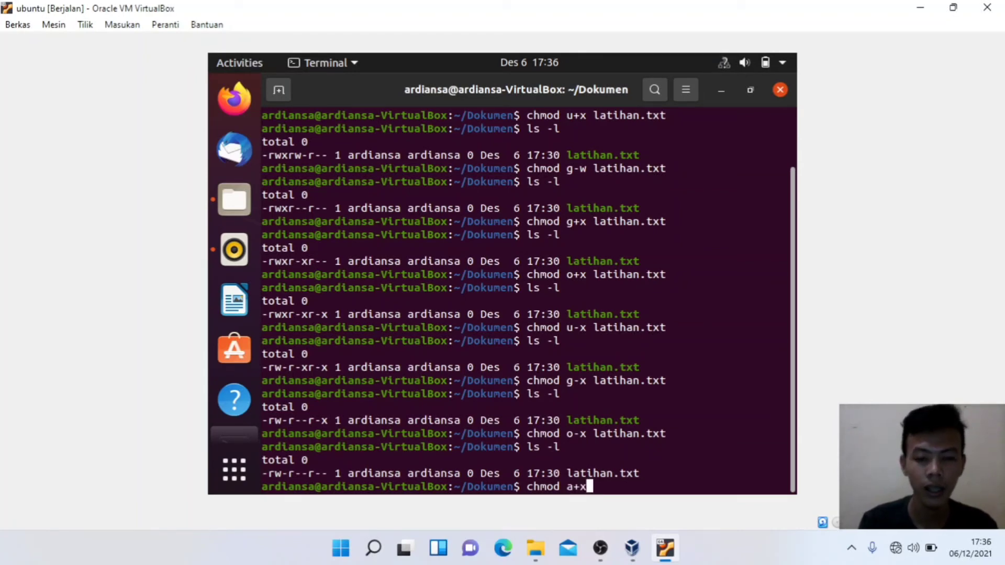
type(" la")
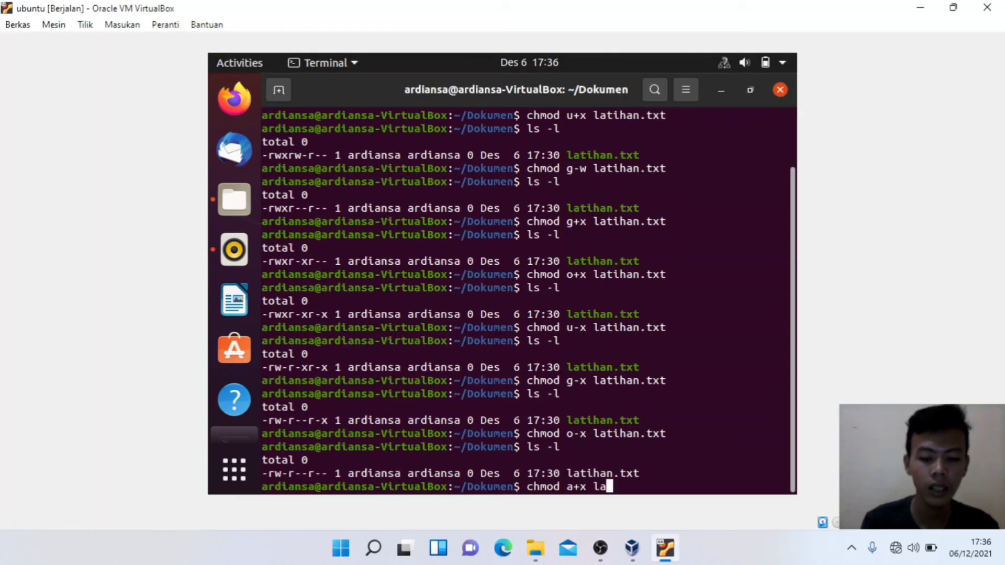
type("tihan.")
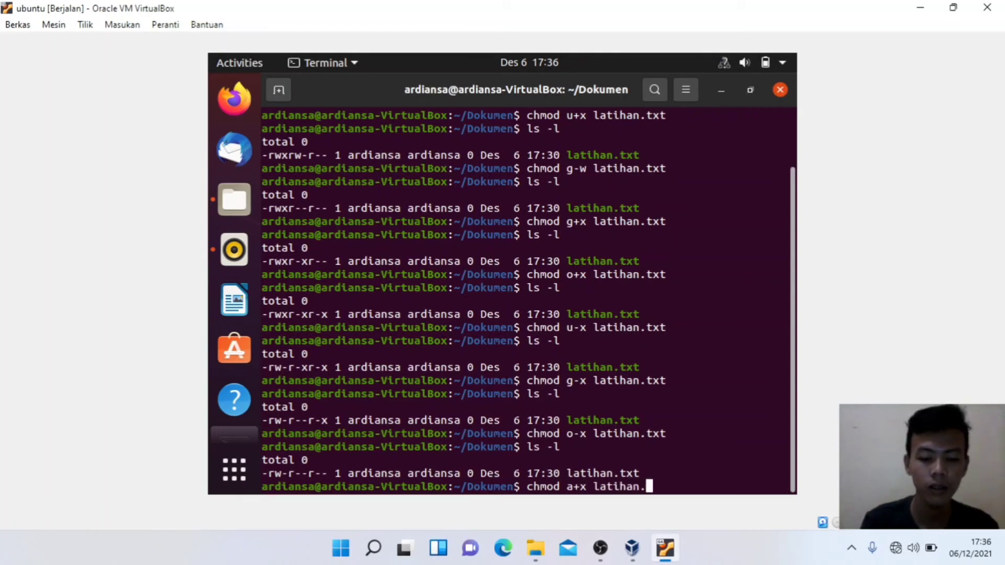
type("txt")
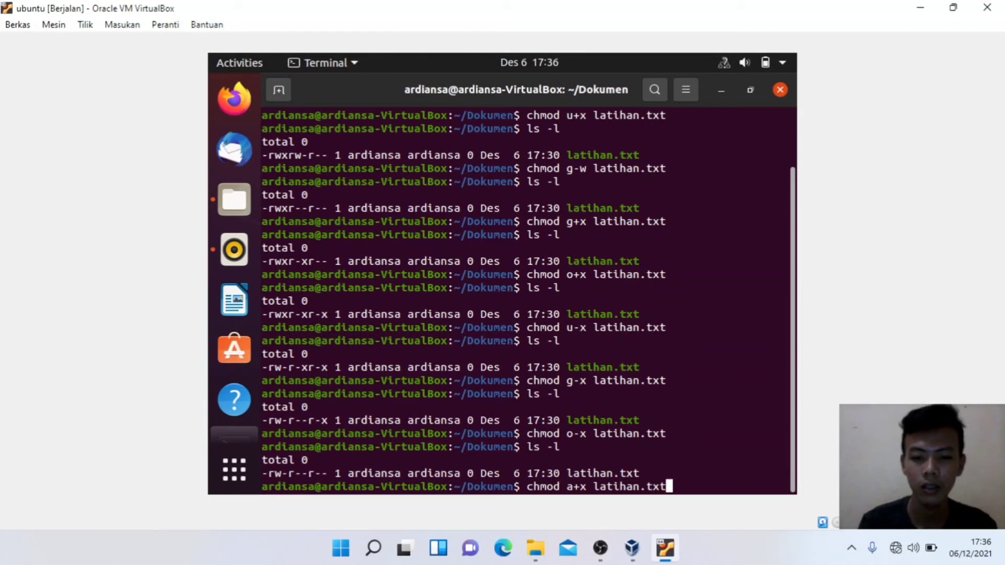
key("Return")
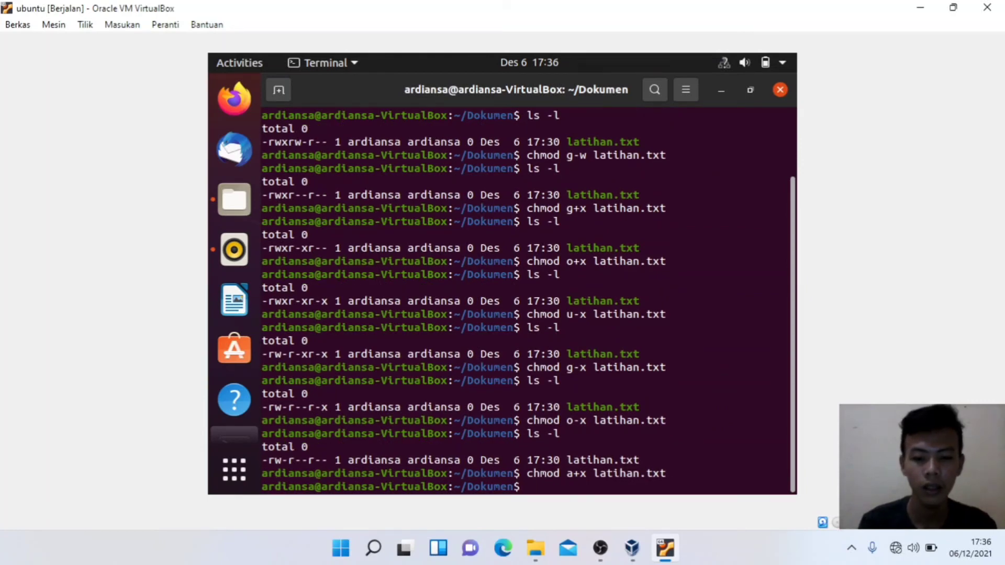
type("ls -l")
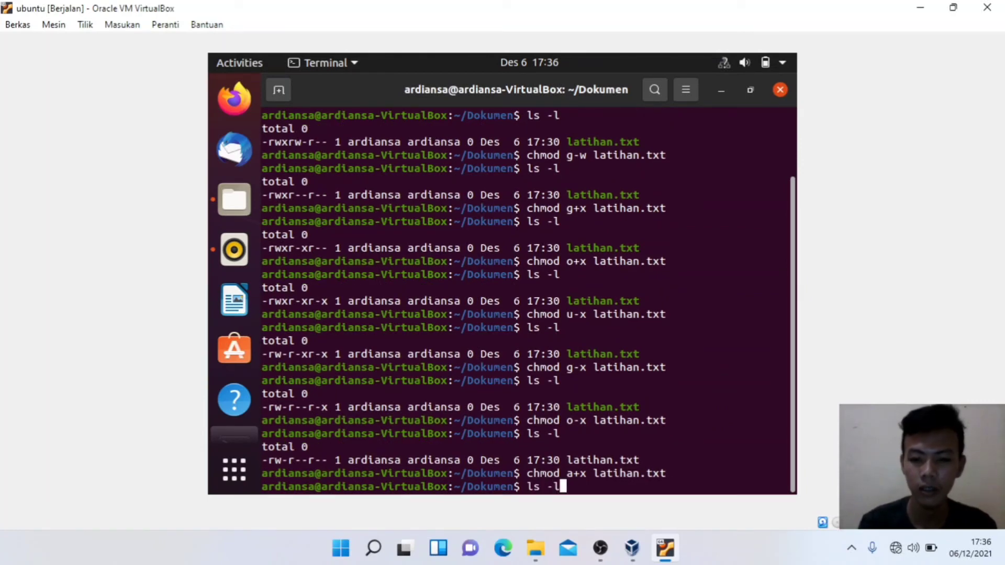
key("Return")
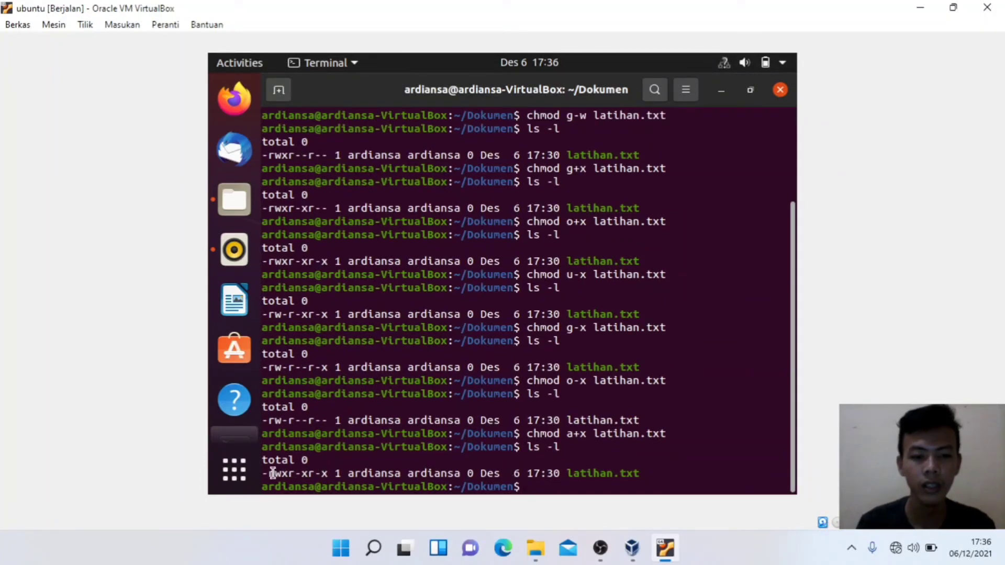
left_click_drag(268, 473, 335, 474)
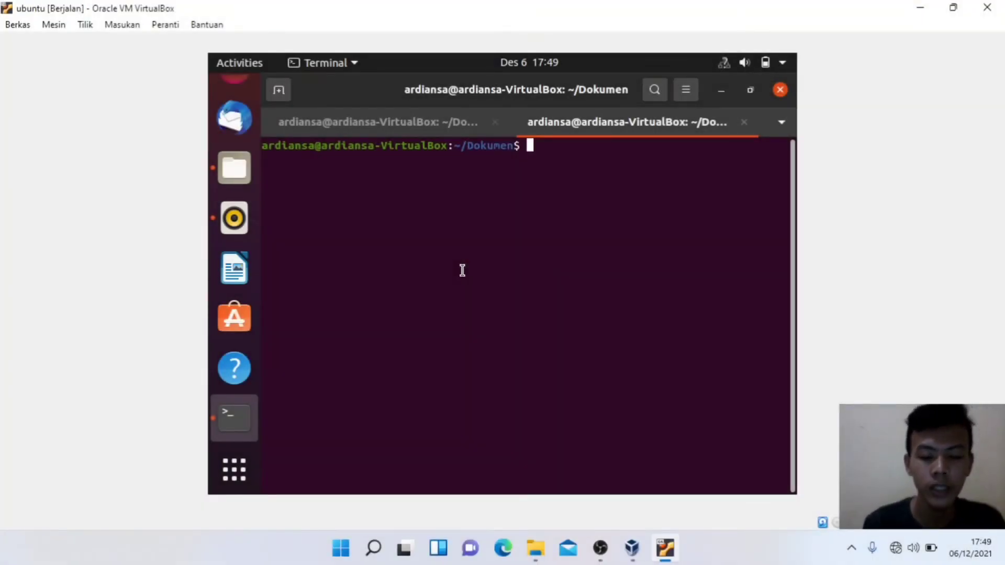
Step: Create an empty latihan2.txt with touch, fixing a typo in the name
type("touch ")
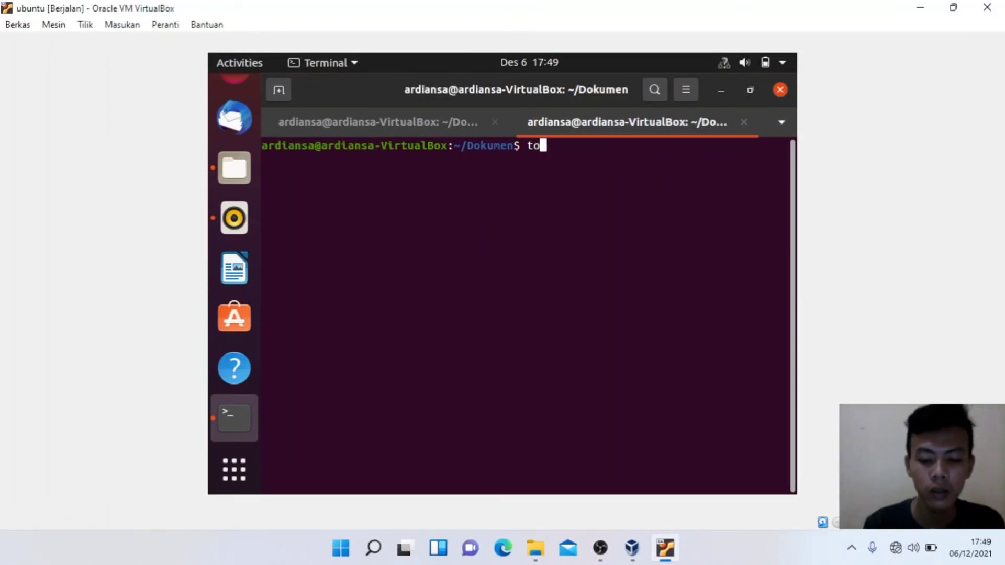
type("latia")
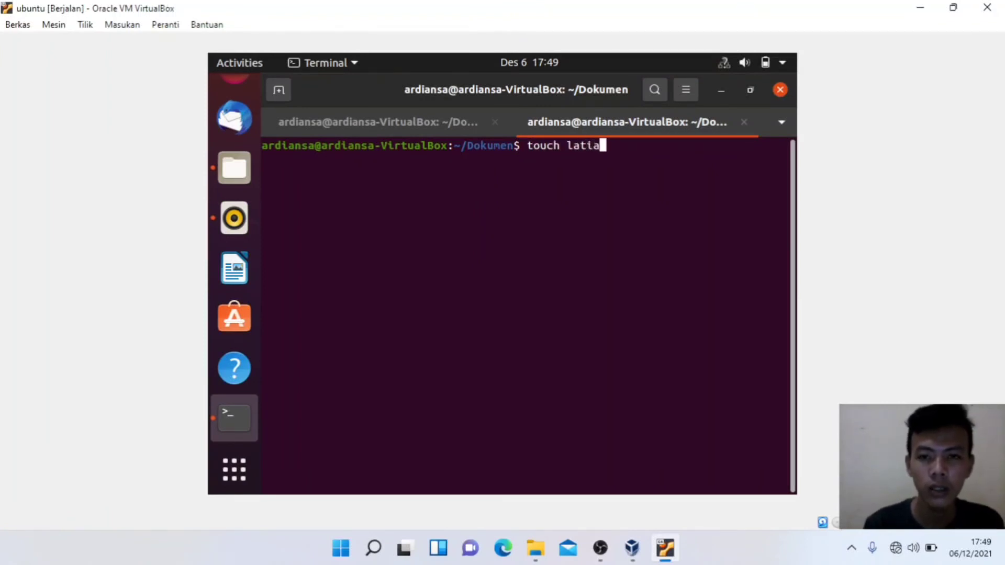
key("BackSpace")
type("han2")
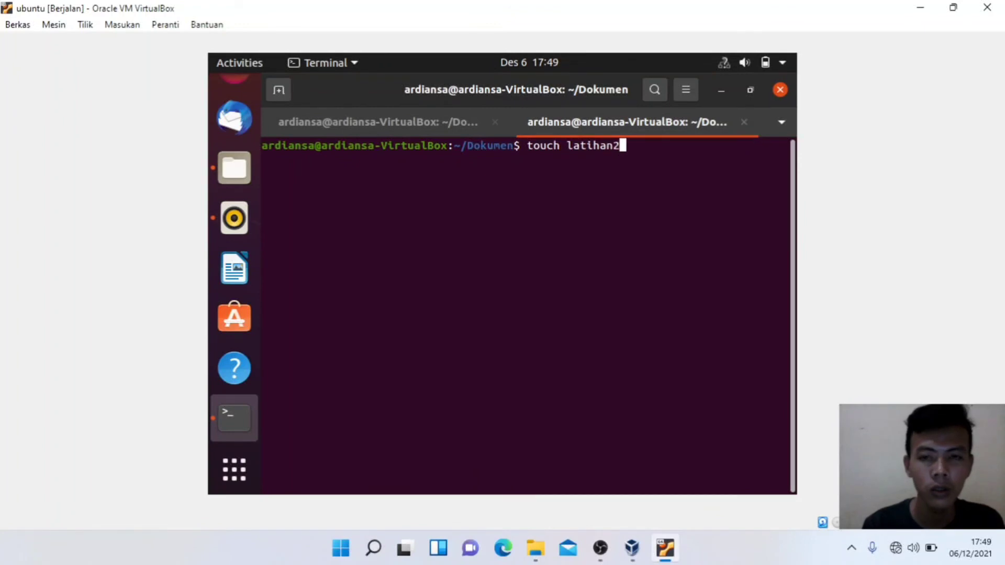
type(".txt")
key("Return")
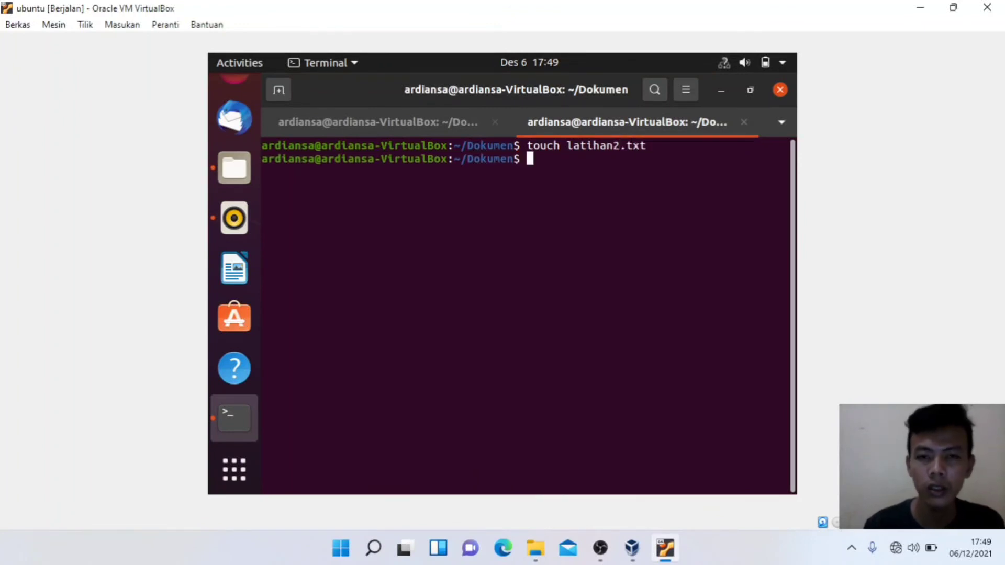
Step: List files with ls -l and highlight the owner and group names on latihan2.txt's row
type("ls -l")
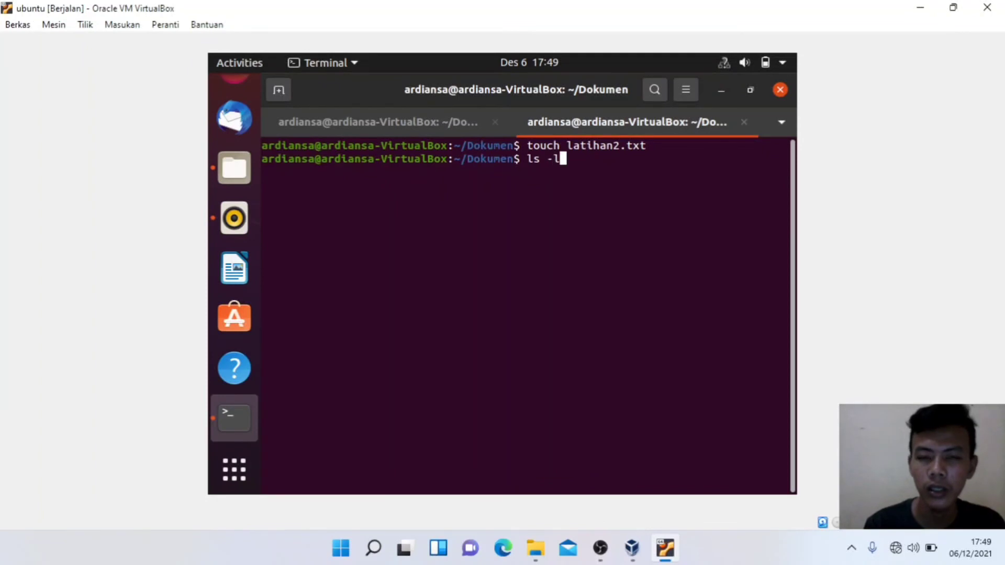
key("Return")
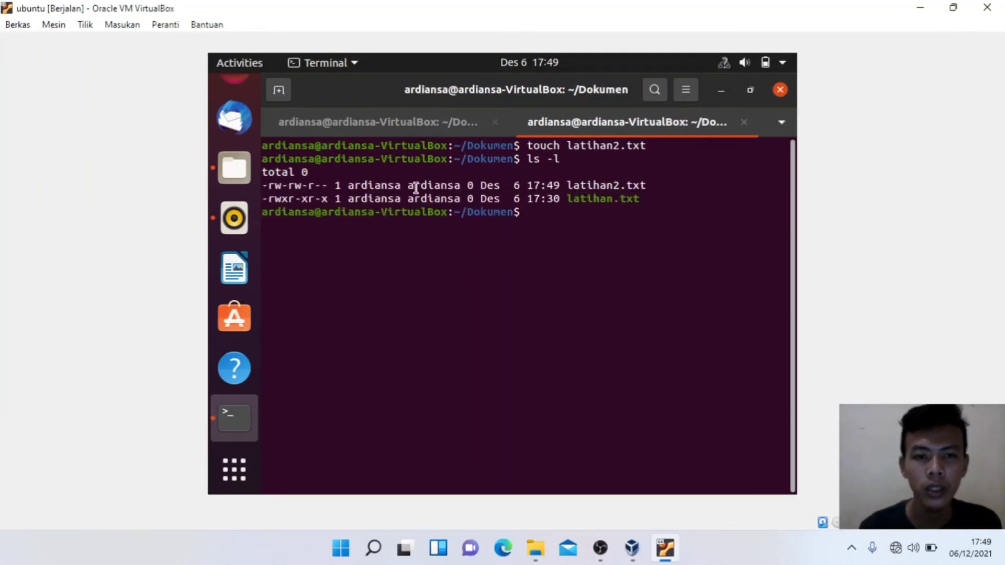
left_click_drag(349, 187, 466, 186)
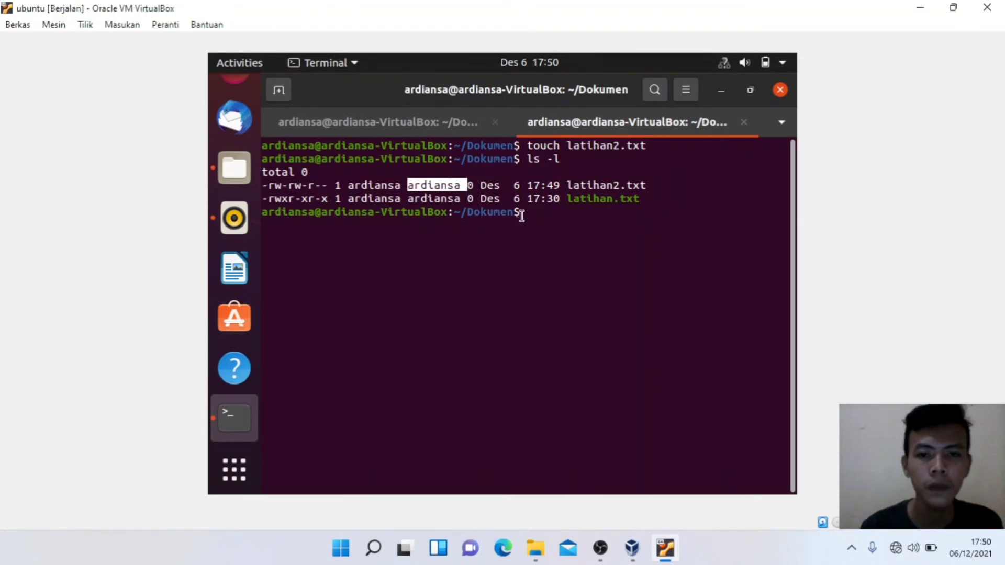
left_click(523, 213)
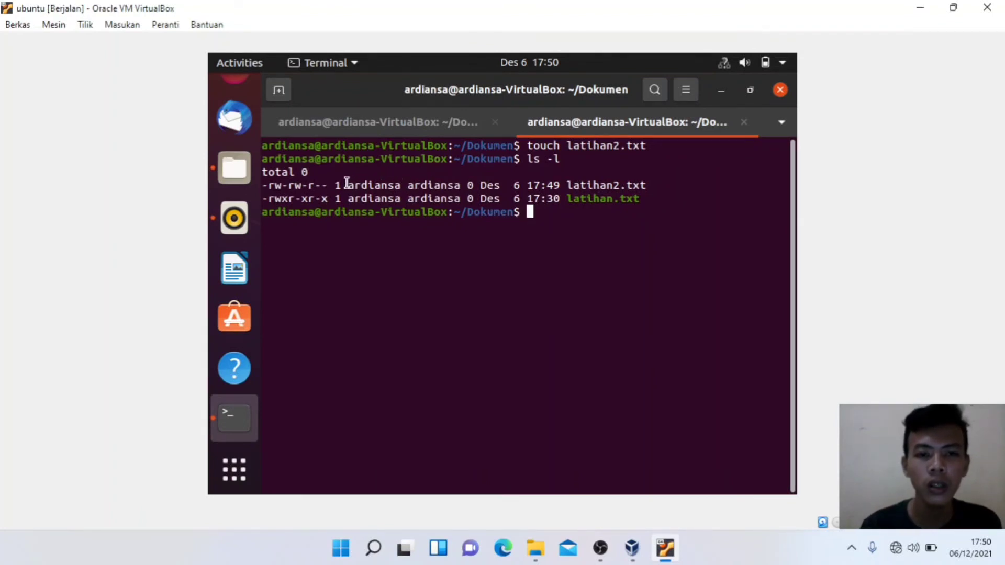
left_click_drag(346, 185, 405, 186)
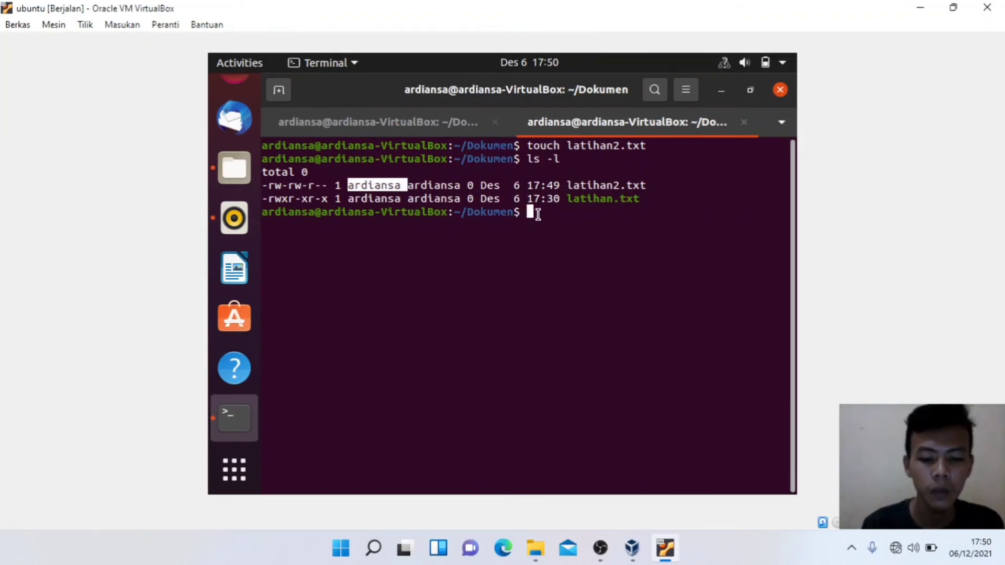
Step: Make another user the owner of latihan2.txt with sudo chown, entering the sudo password
type("sudo ")
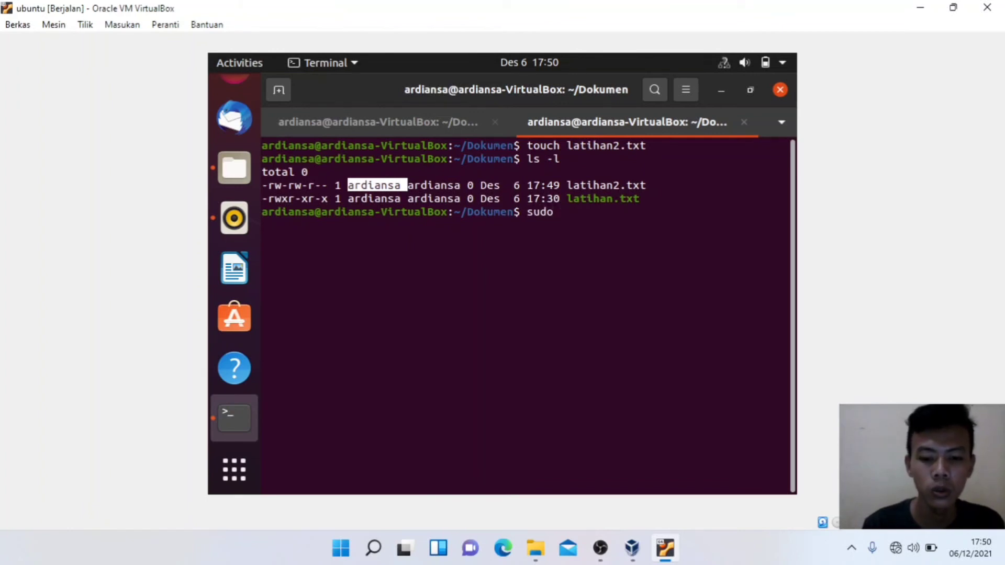
type("chown ")
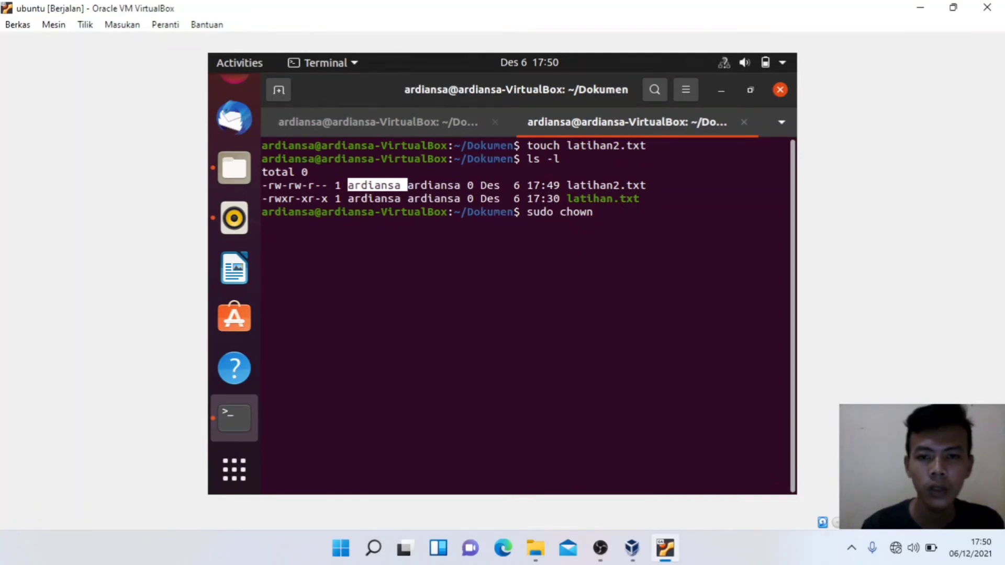
type("iyan")
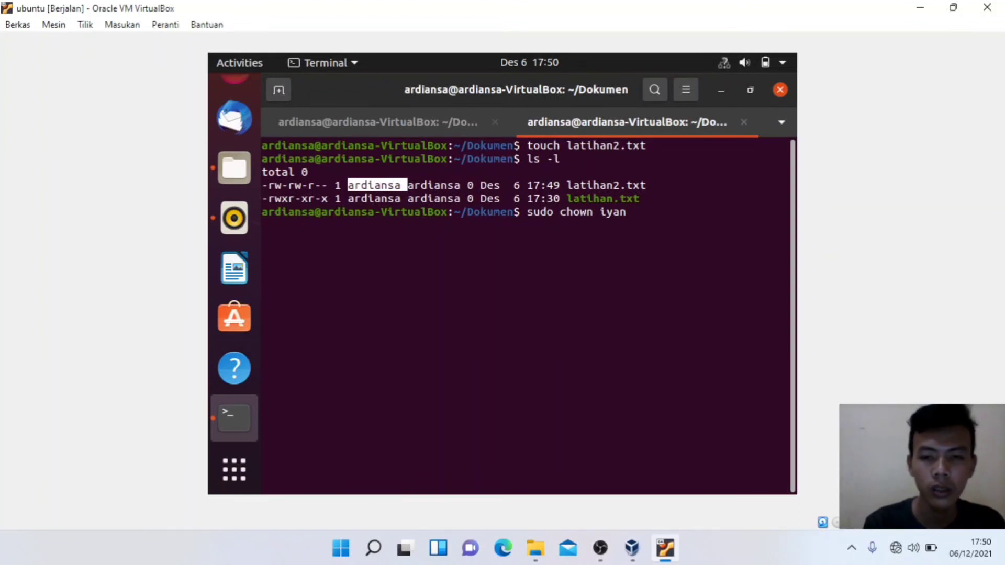
type(" ar")
key("BackSpace")
key("BackSpace")
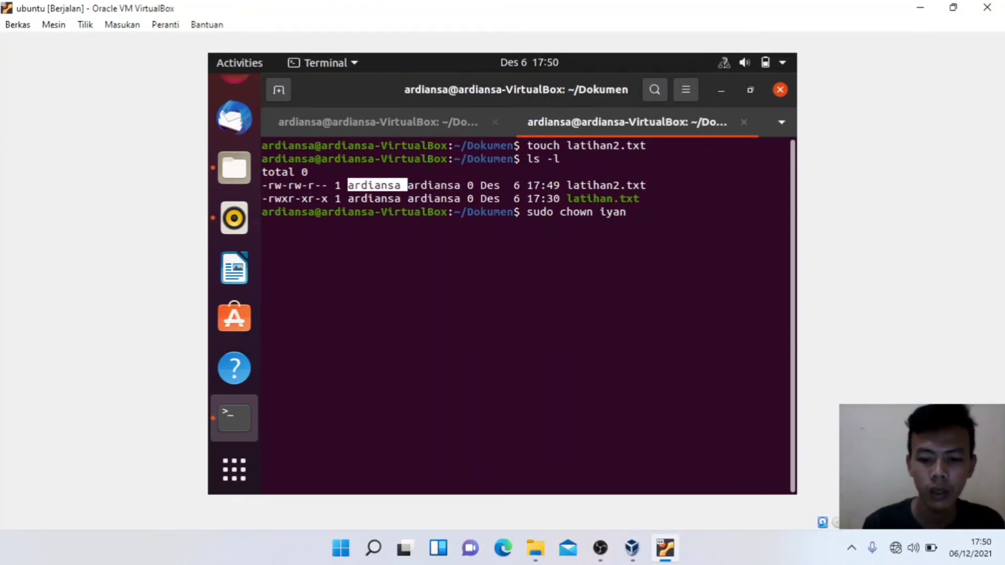
type("lat")
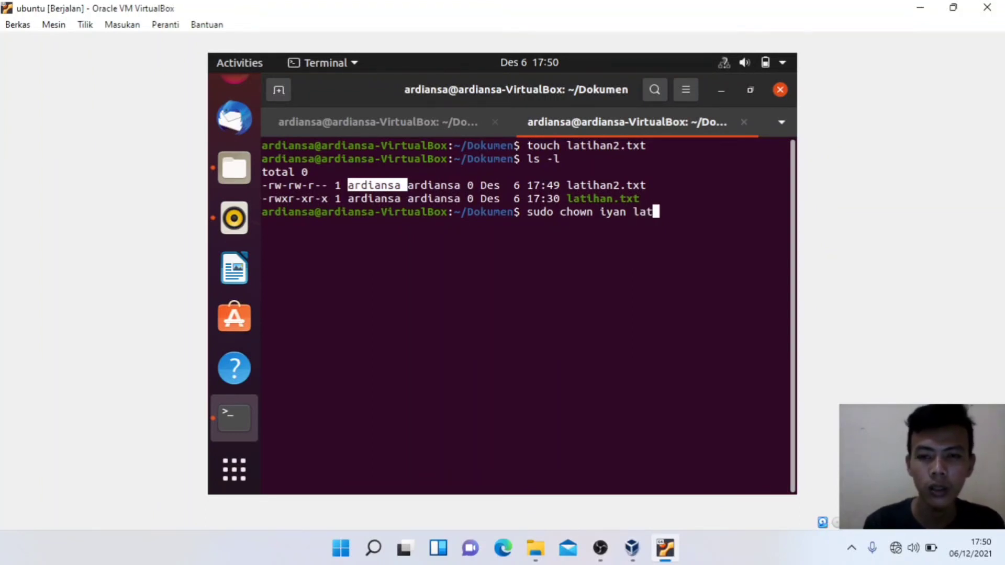
type("ihan2.txt")
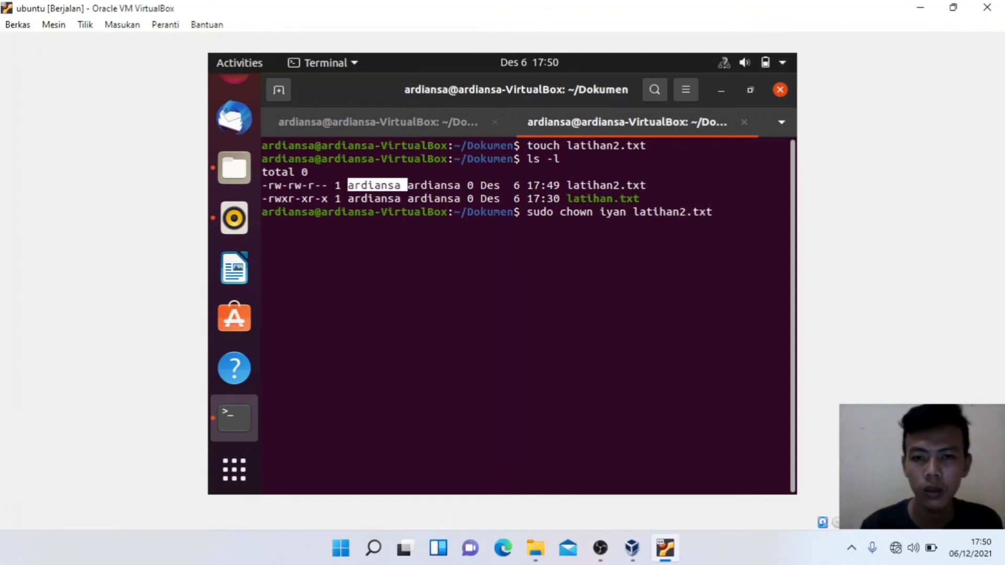
key("Return")
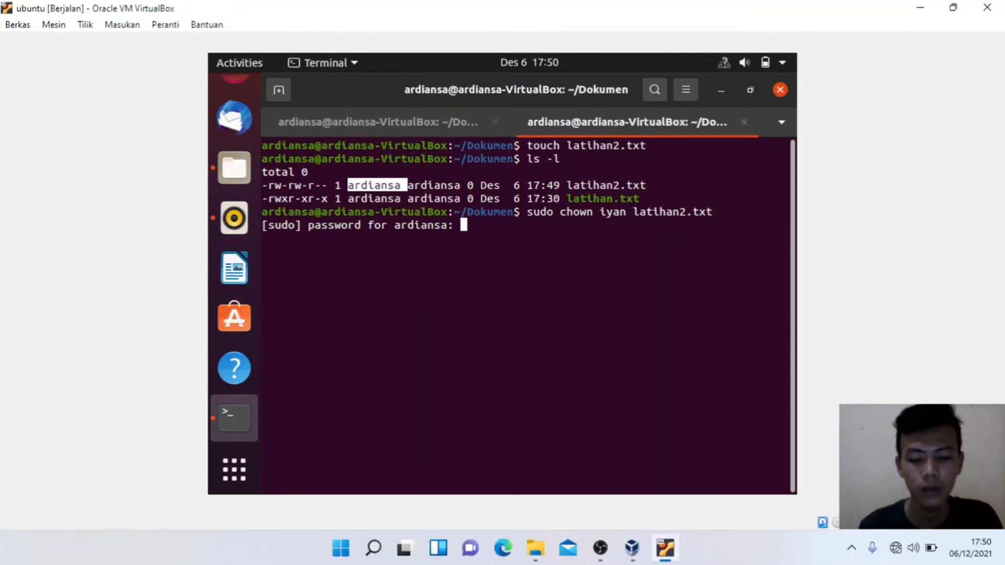
key("Return")
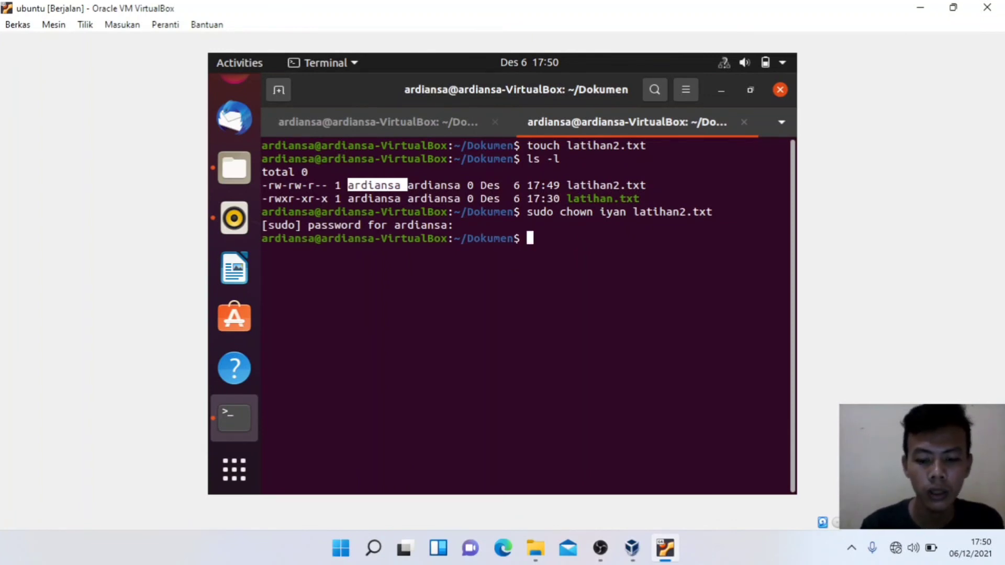
Step: Compare old and new owner in ls -l, confirming latihan2.txt's group stayed unchanged
type("ls -l")
key("Return")
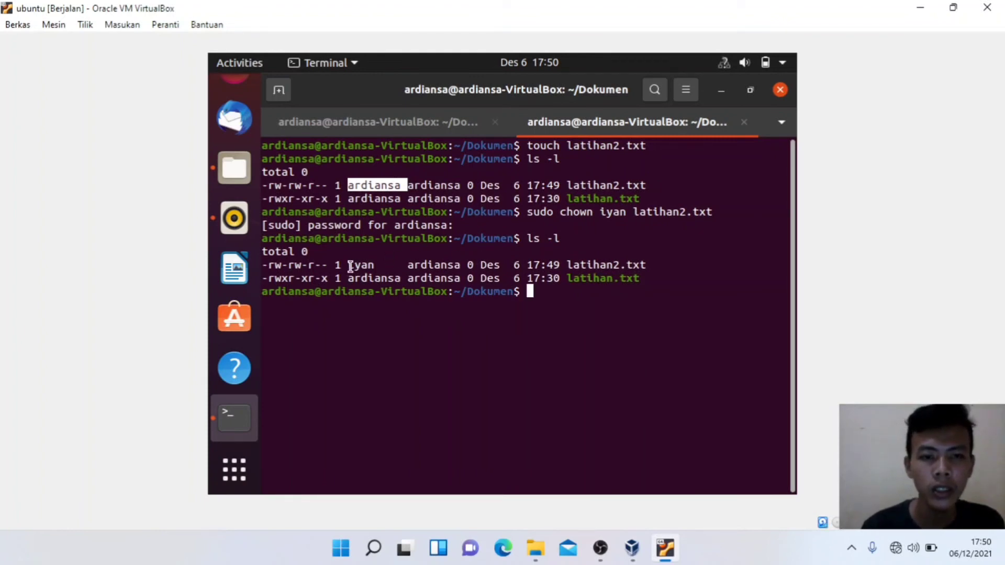
left_click_drag(340, 187, 401, 188)
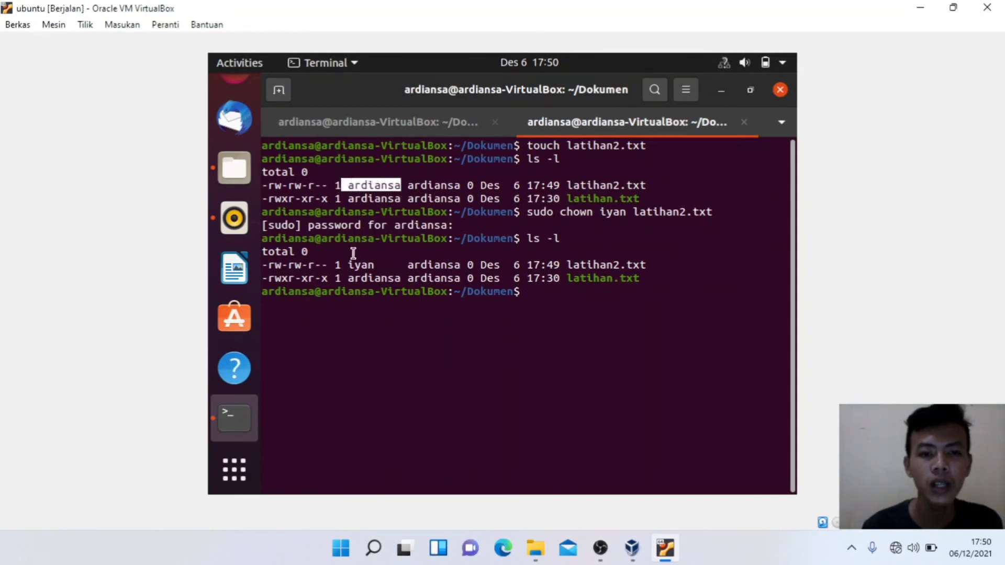
left_click_drag(348, 267, 461, 266)
left_click(397, 272)
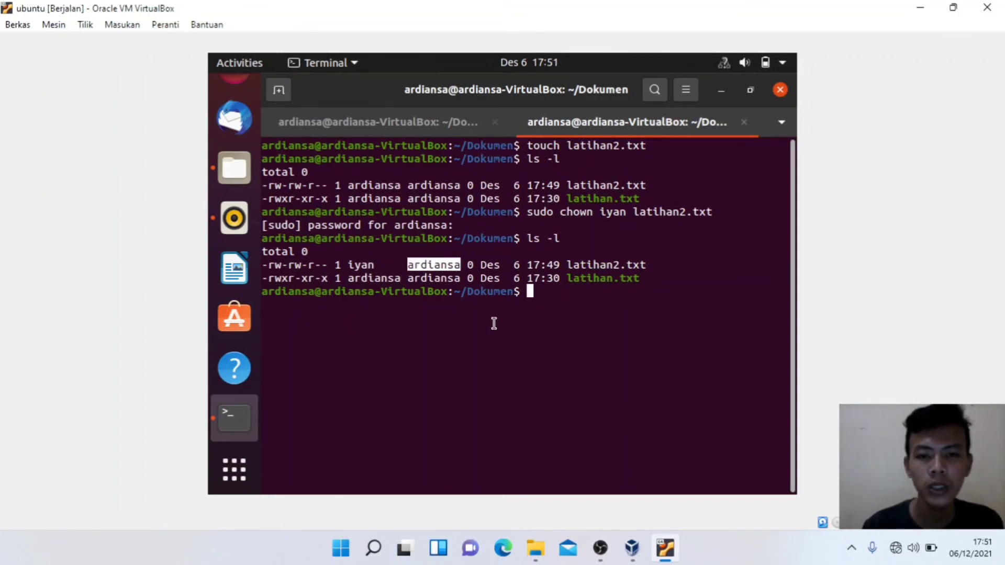
left_click(533, 297)
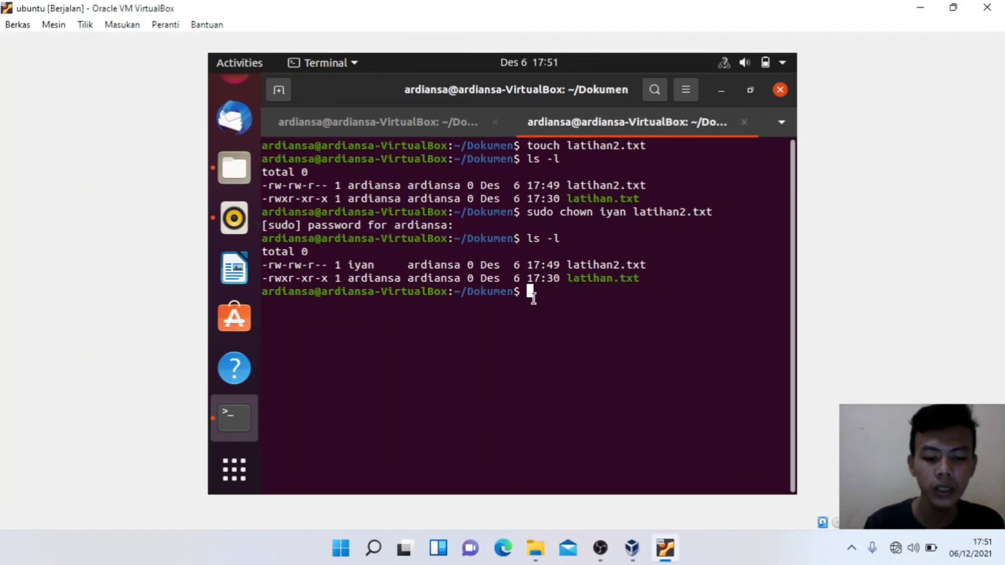
Step: Run sudo chgrp iyan latihan2.txt, then list the files with ls -l
type("sudo")
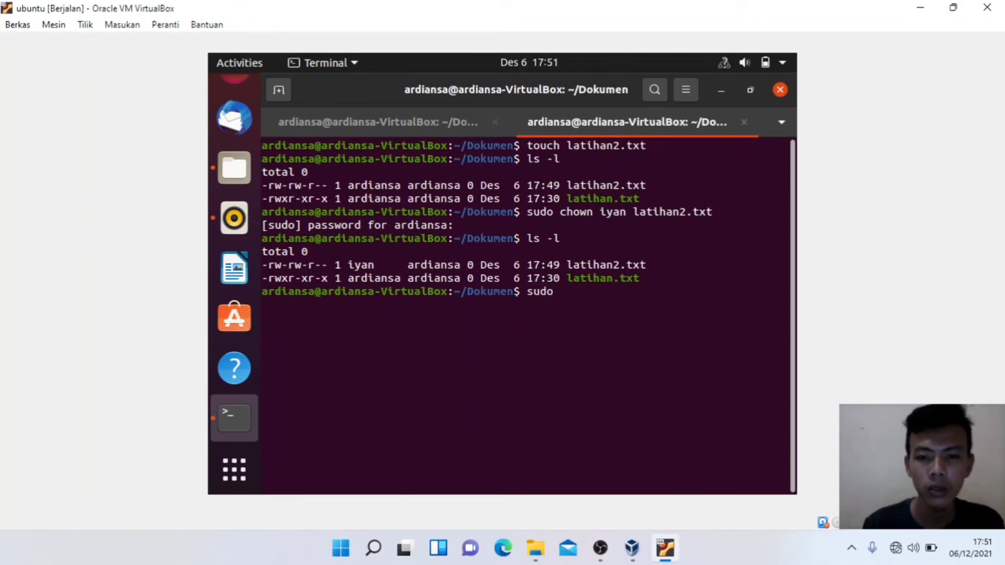
type(" c")
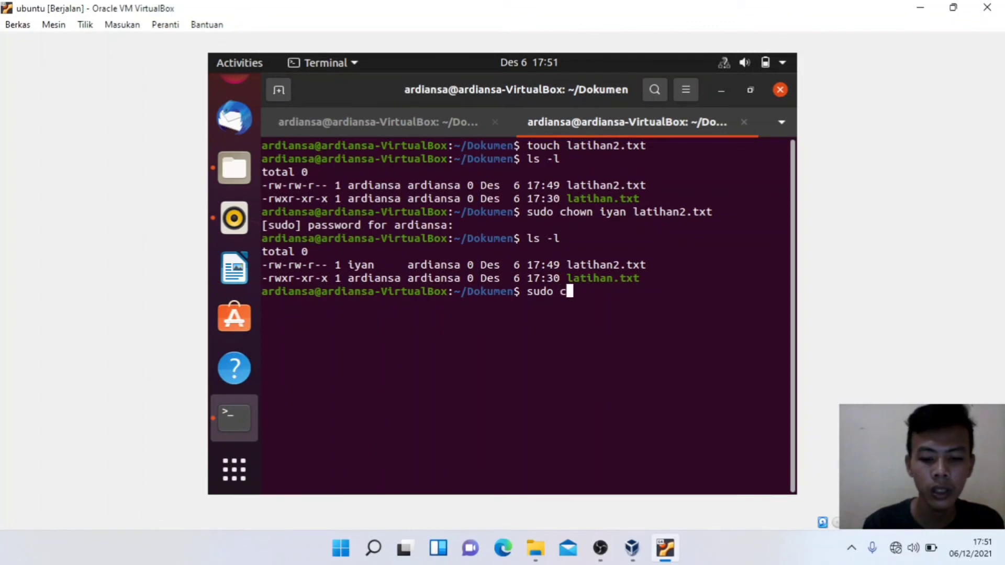
type("hgrp")
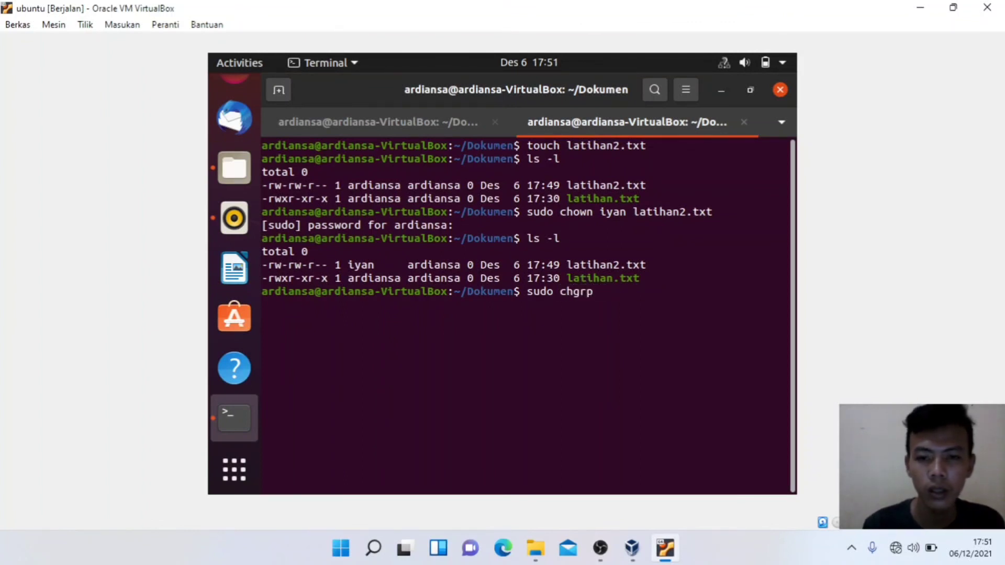
type(" iyan ")
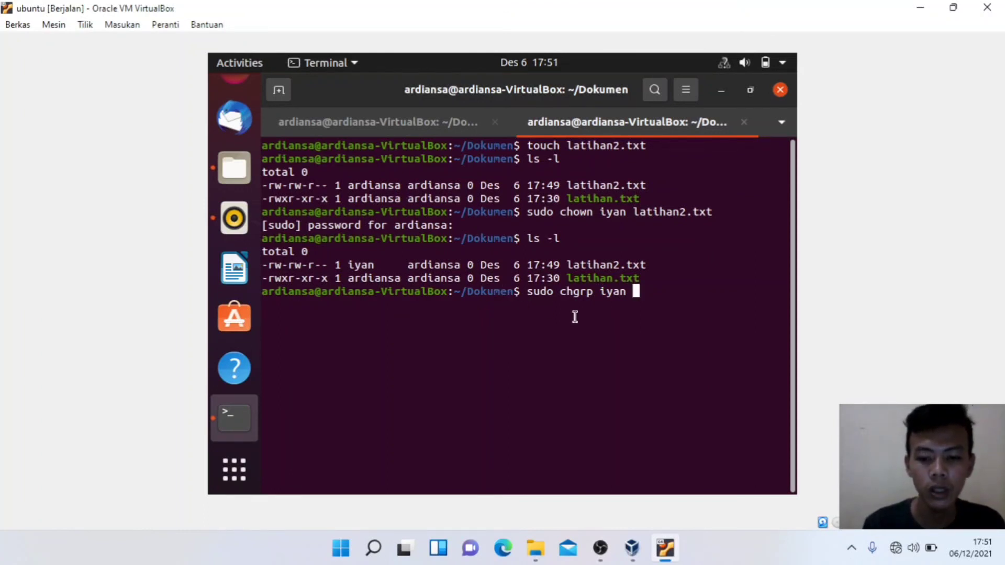
type("latiahn")
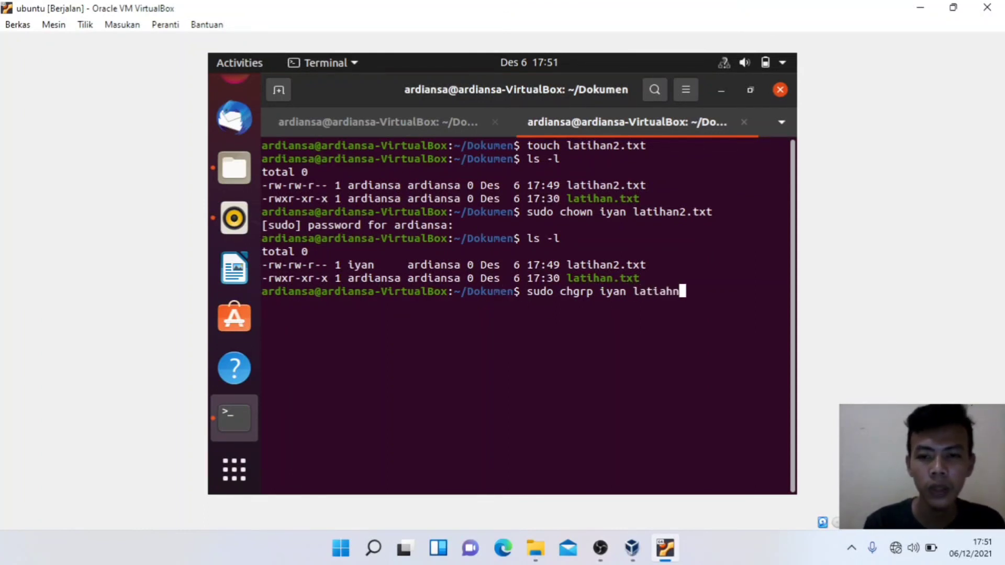
key("BackSpace")
key("BackSpace")
key("BackSpace")
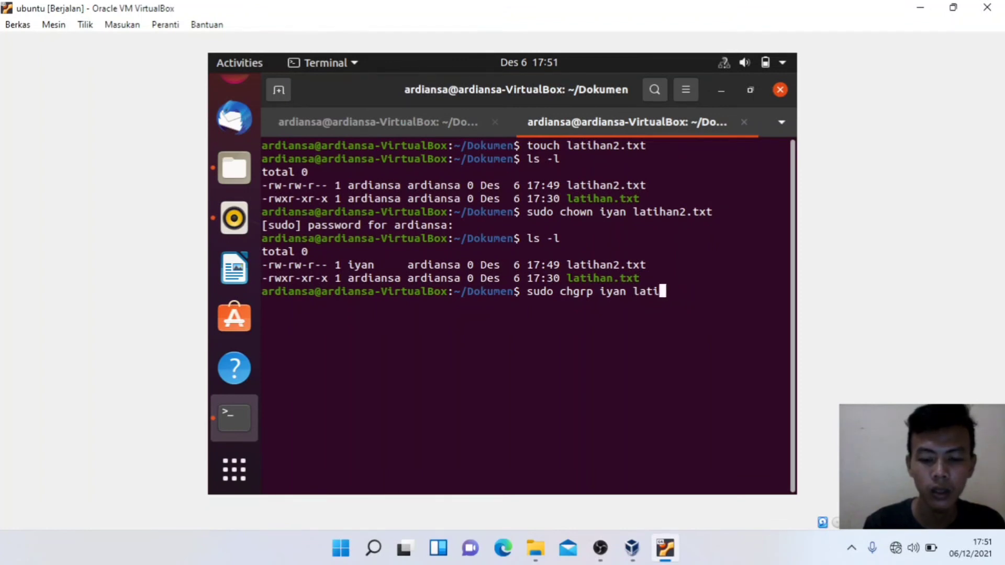
type("han2.txt")
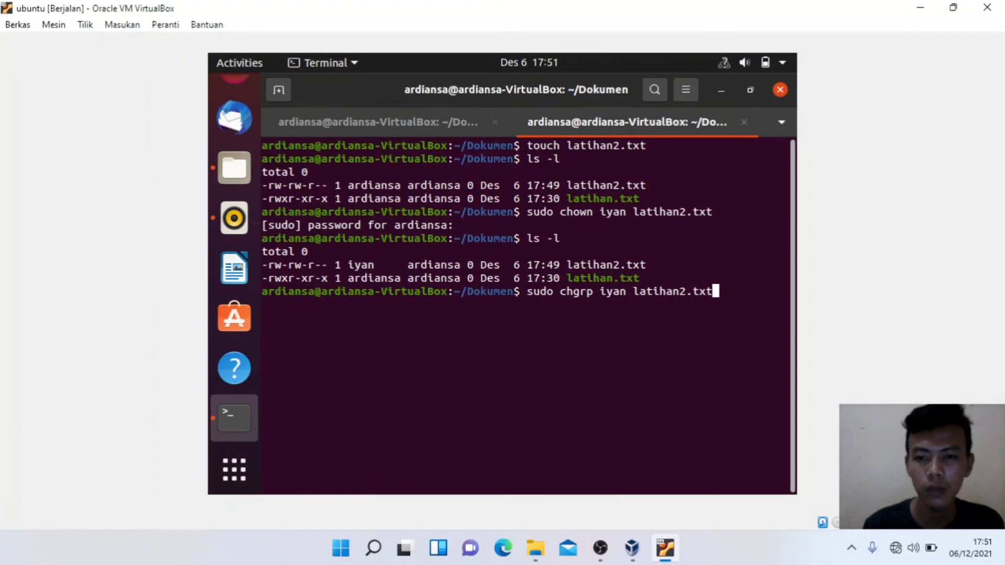
key("Return")
type("ls")
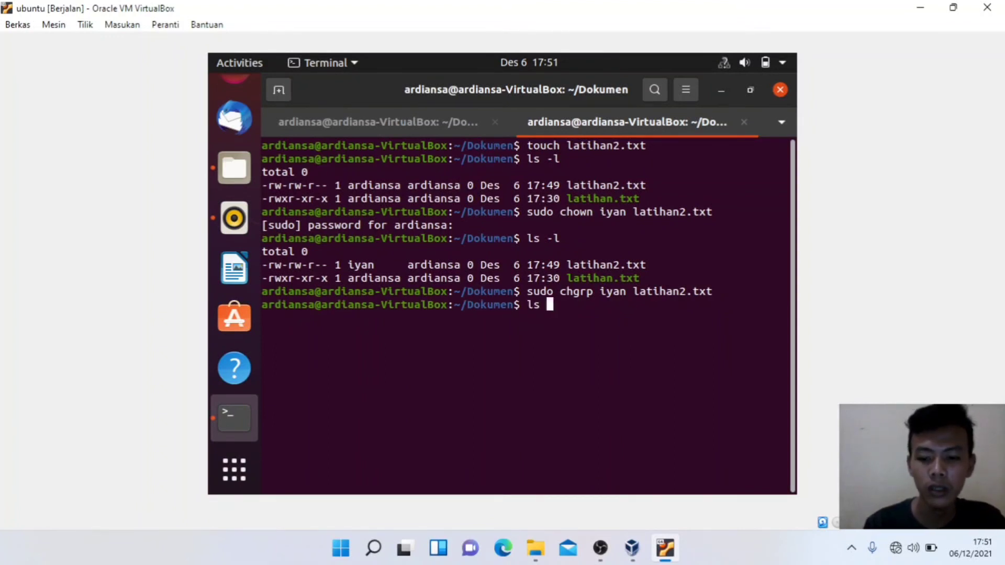
type(" -l")
key("Return")
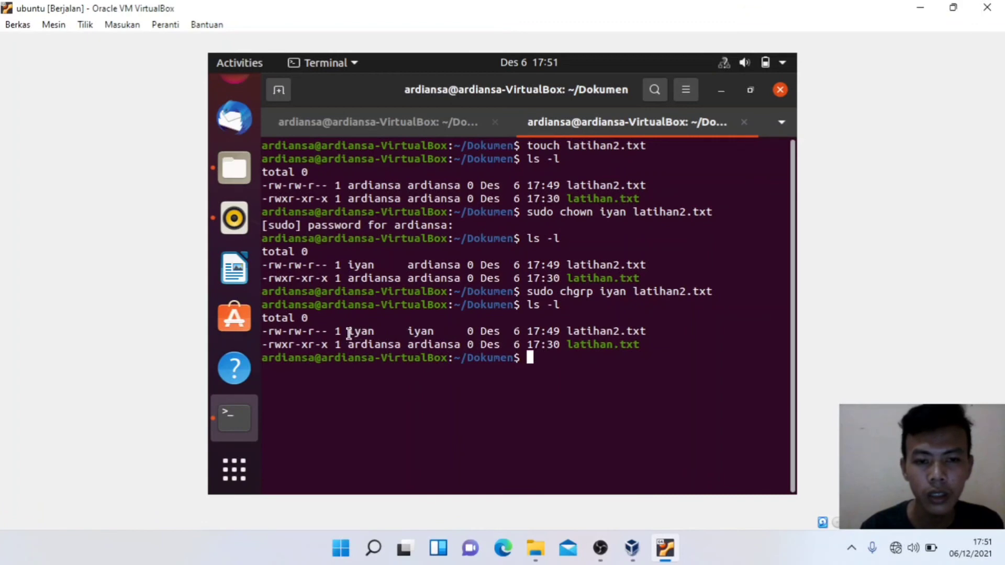
Step: Highlight the new owner and group iyan against the earlier group ardiansa in the listings
left_click_drag(348, 332, 436, 330)
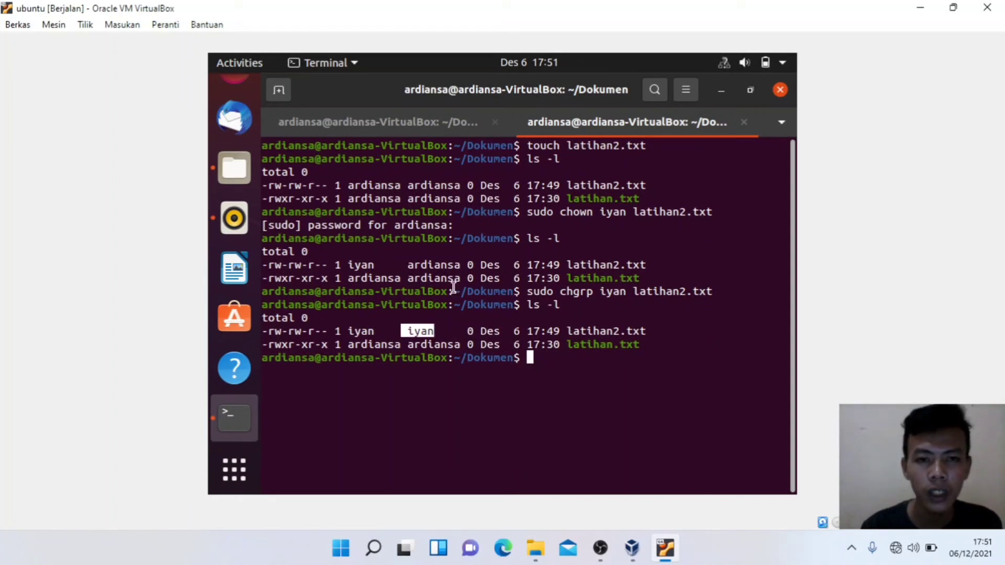
left_click_drag(350, 185, 461, 184)
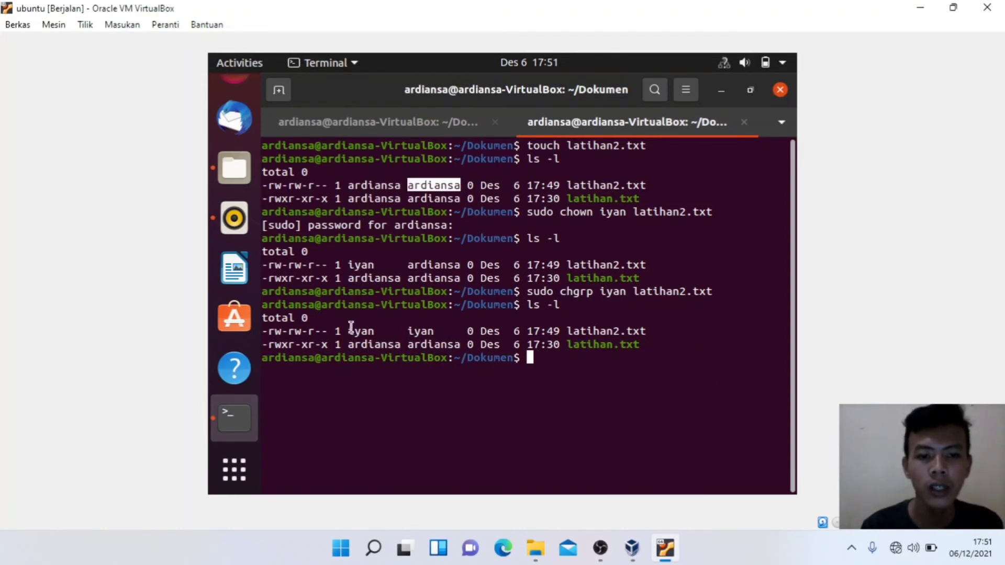
left_click_drag(349, 330, 435, 331)
left_click(529, 357)
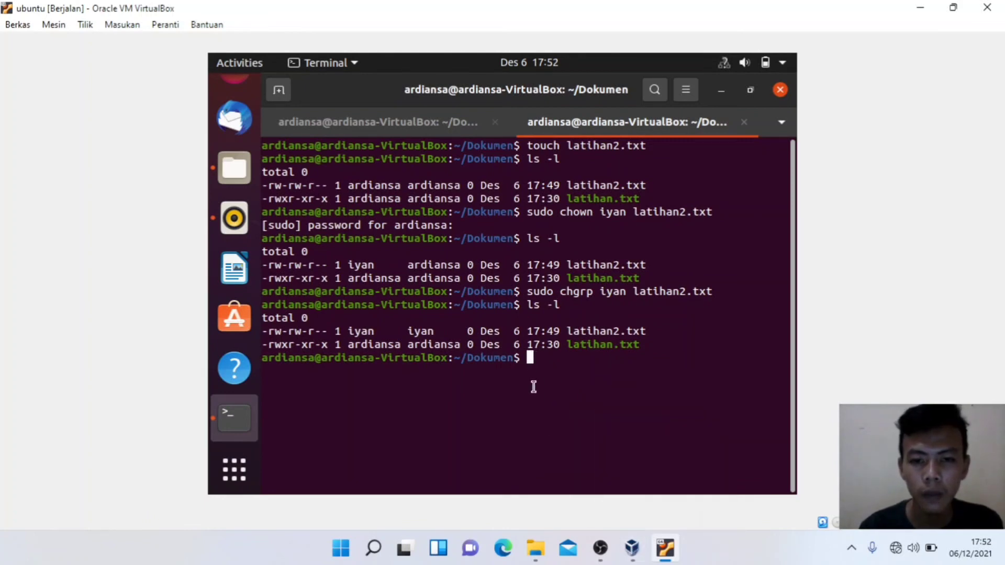
Step: Run sudo chgrp ardiansa latihan2.txt and ls -l, highlighting the restored group ardiansa
type("sudo ")
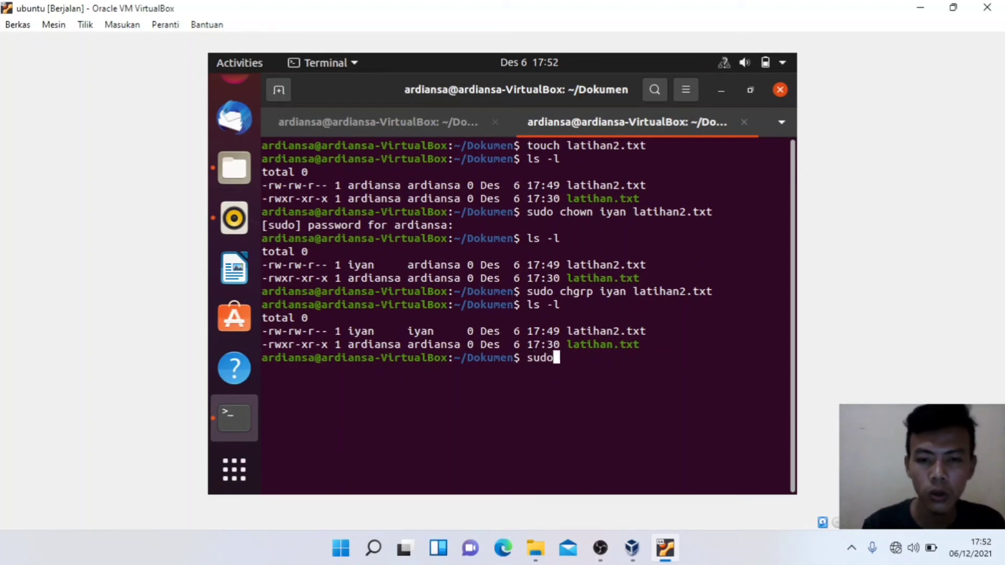
type("chgrp")
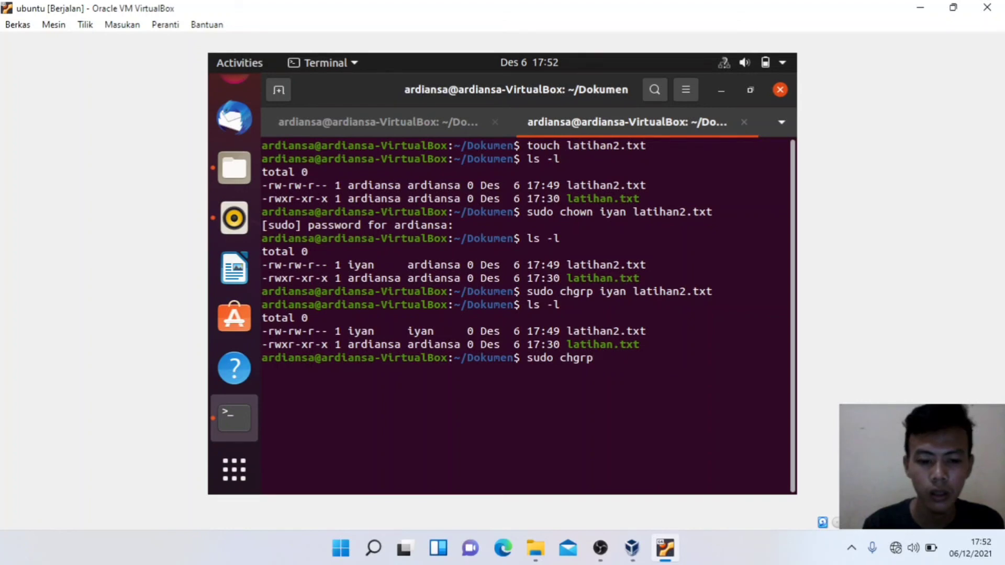
type(" ardiansa ")
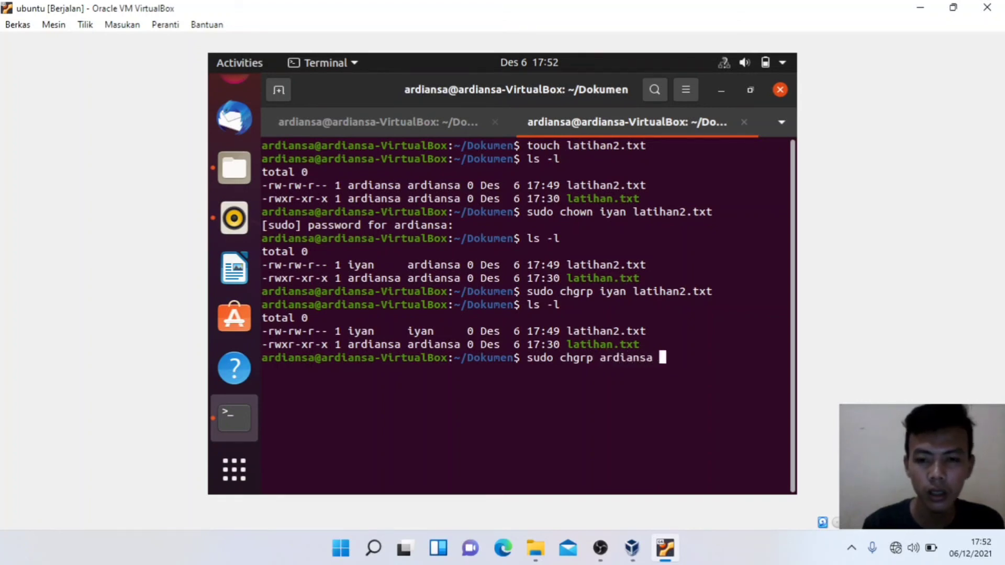
type("lay")
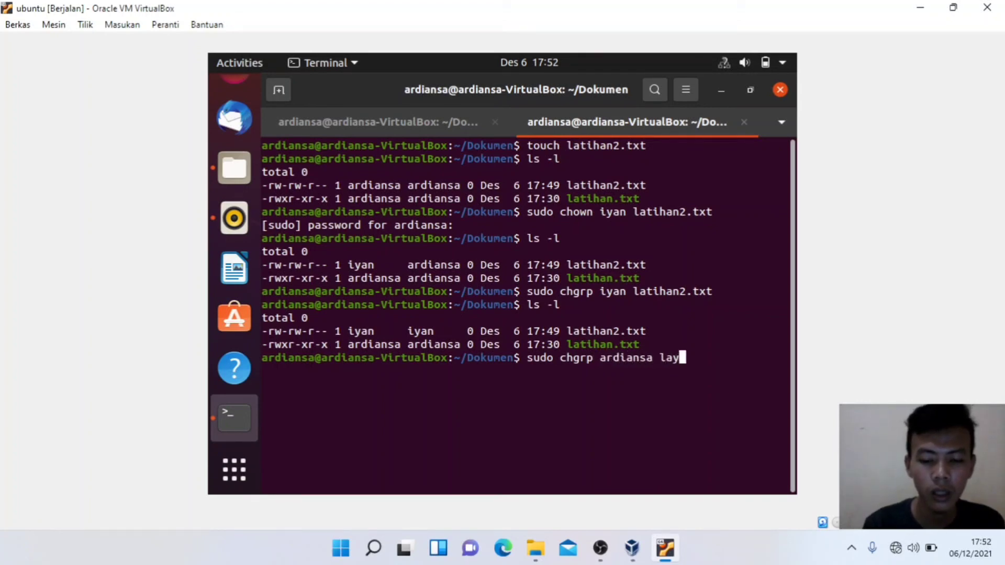
key("BackSpace")
type("tihan")
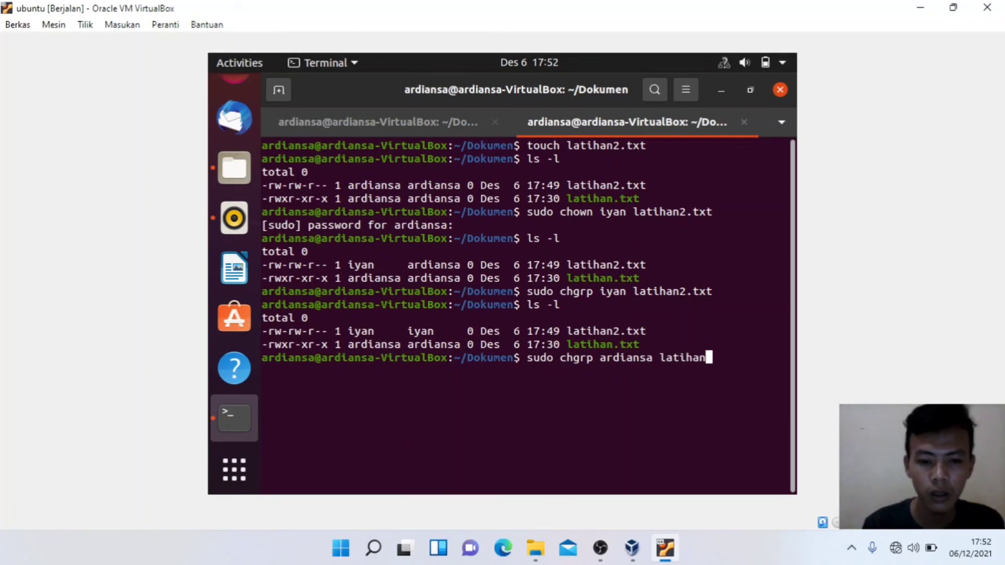
type("2.txt")
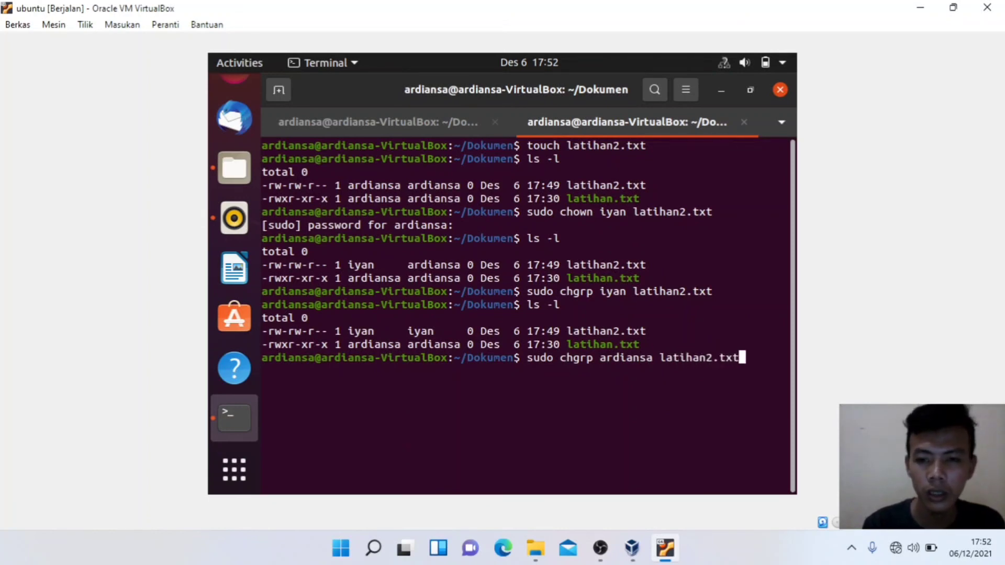
key("Return")
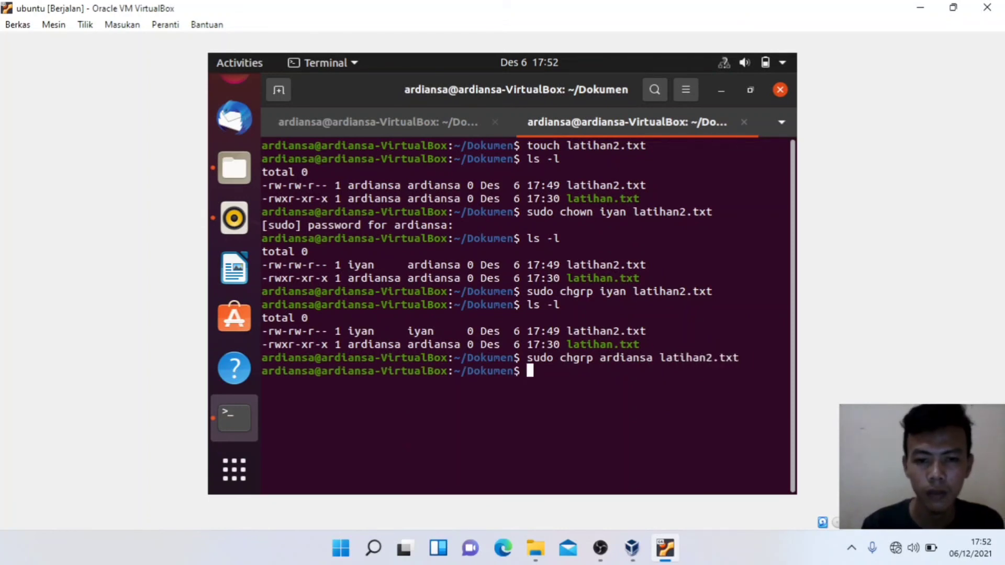
type("ls -l")
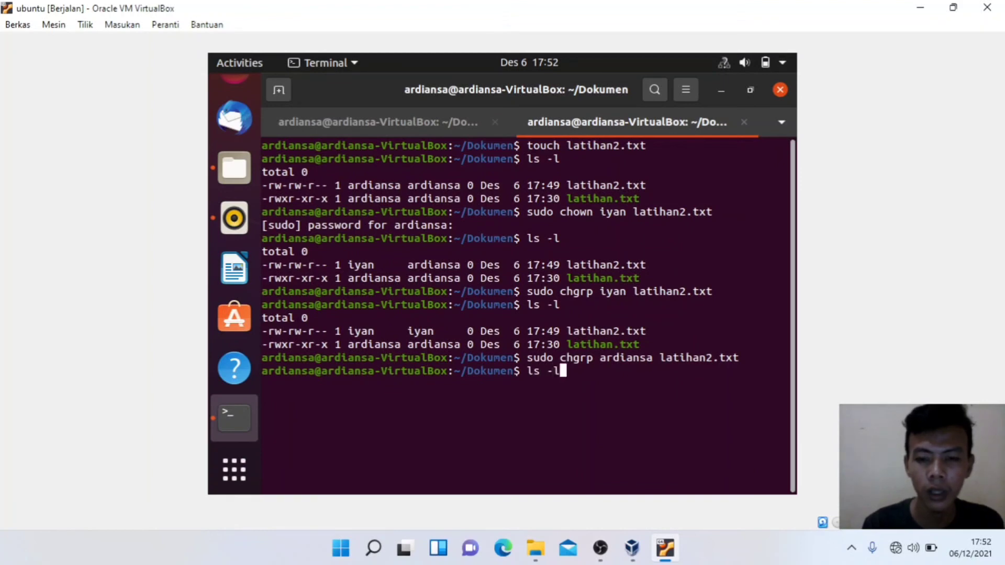
key("Return")
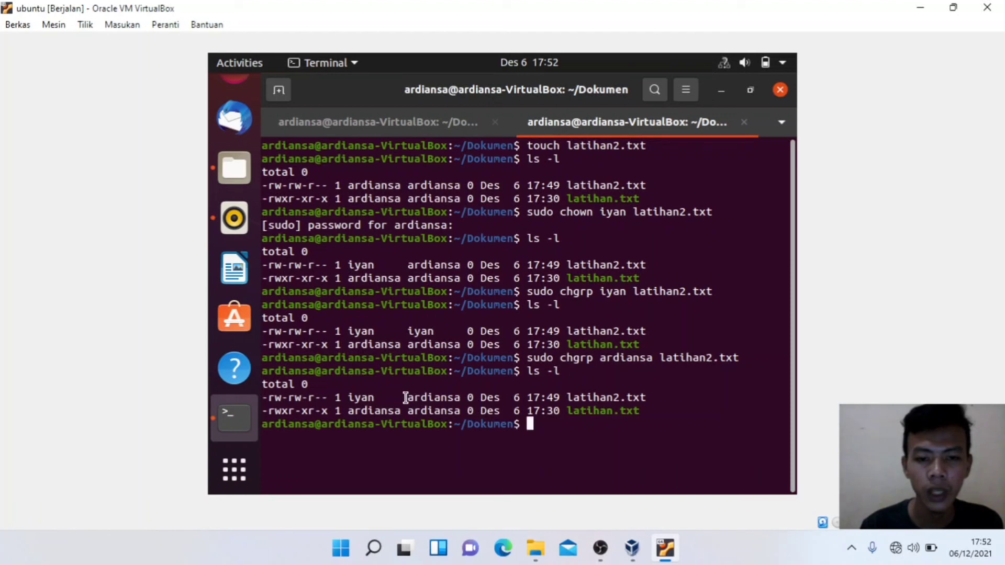
left_click_drag(406, 398, 640, 398)
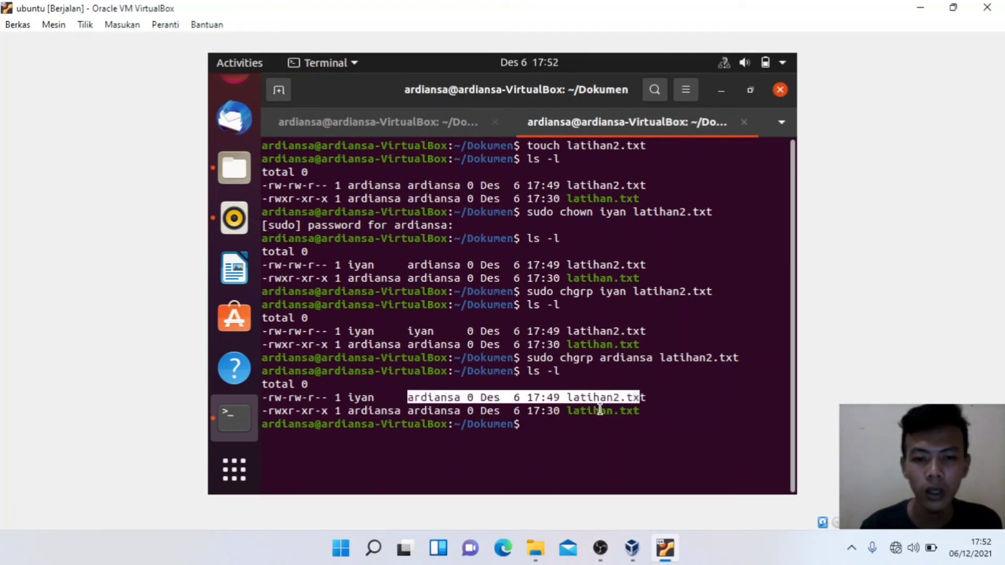
left_click(532, 427)
type("sudo")
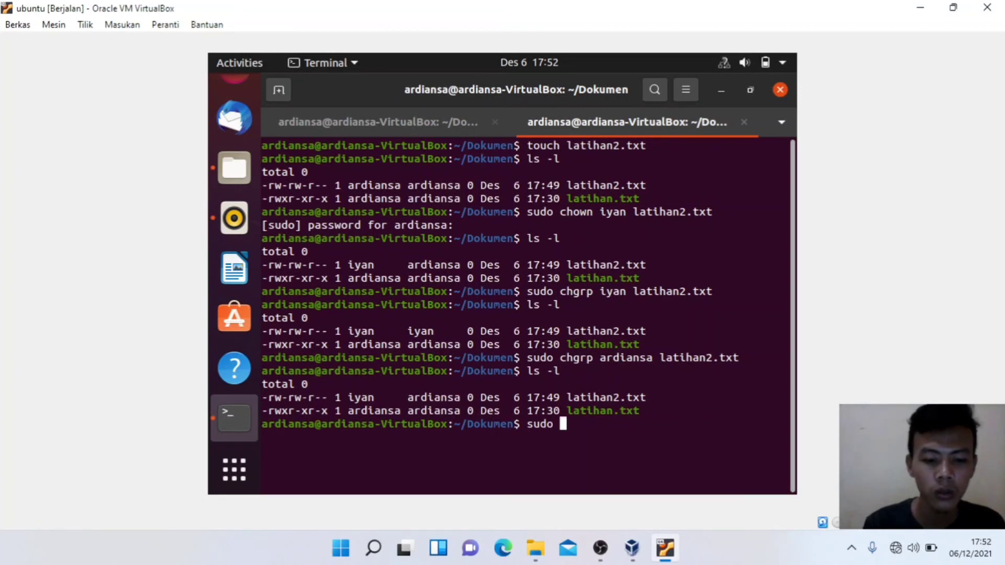
Step: Run sudo chown ardiansa latihan2.txt, then ls -l, highlighting ardiansa as owner and group
type("chown ")
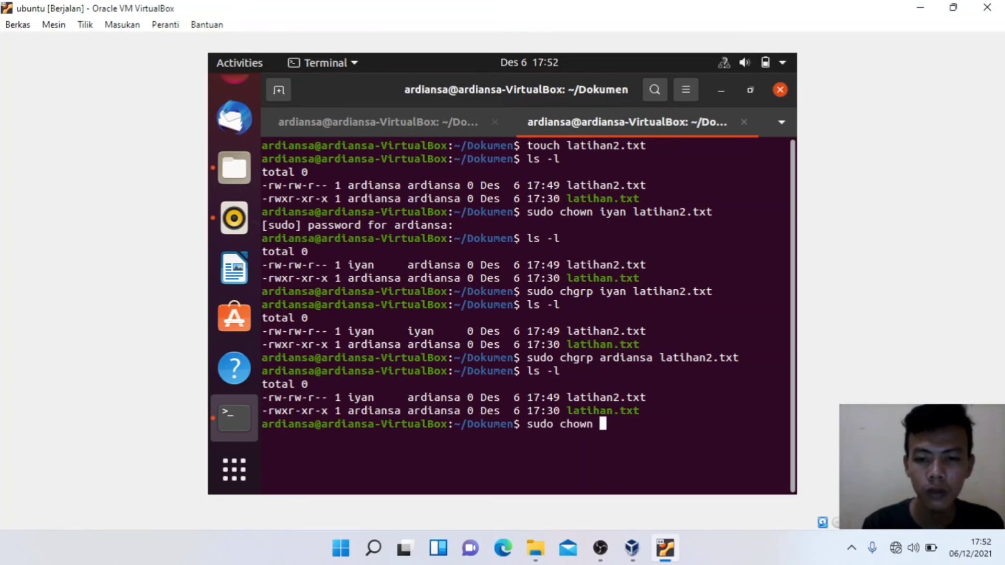
type("la")
key("BackSpace")
key("BackSpace")
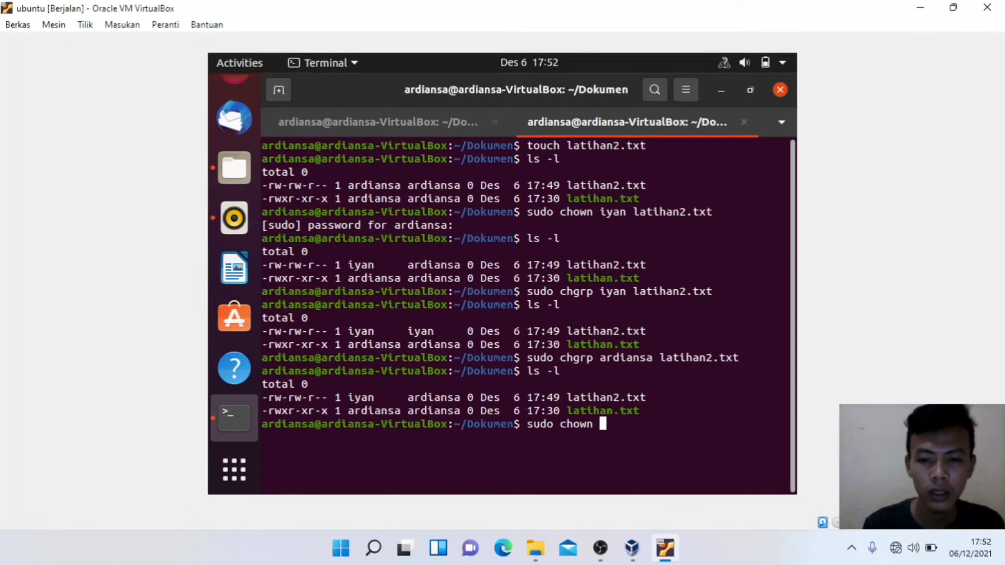
type("ardiansa")
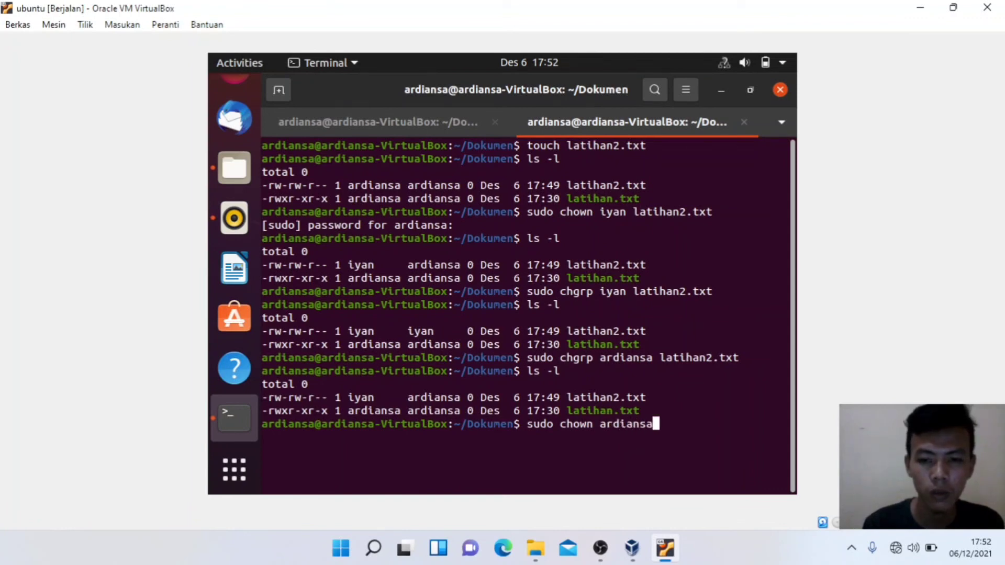
type(" latihan")
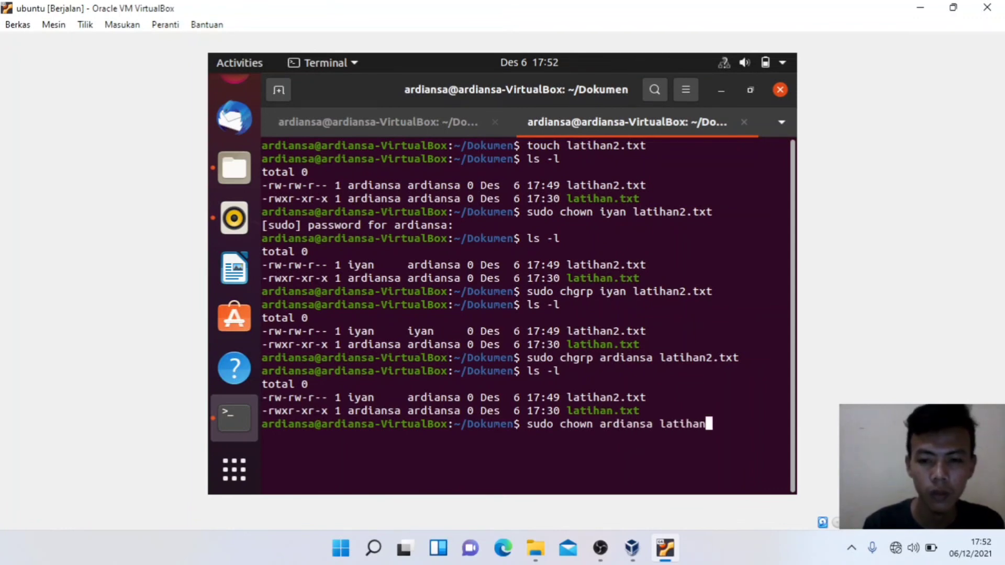
type("2.txt")
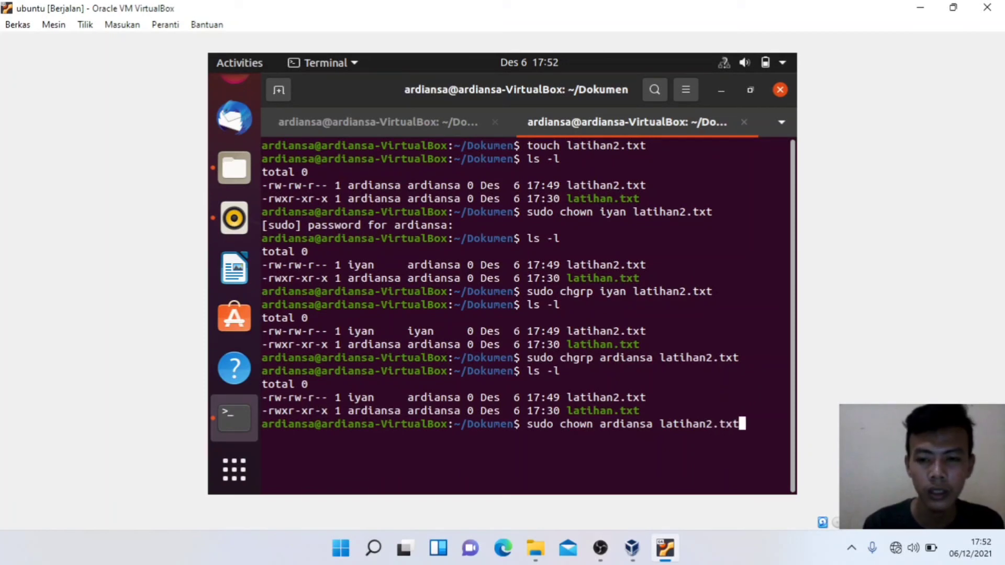
key("Return")
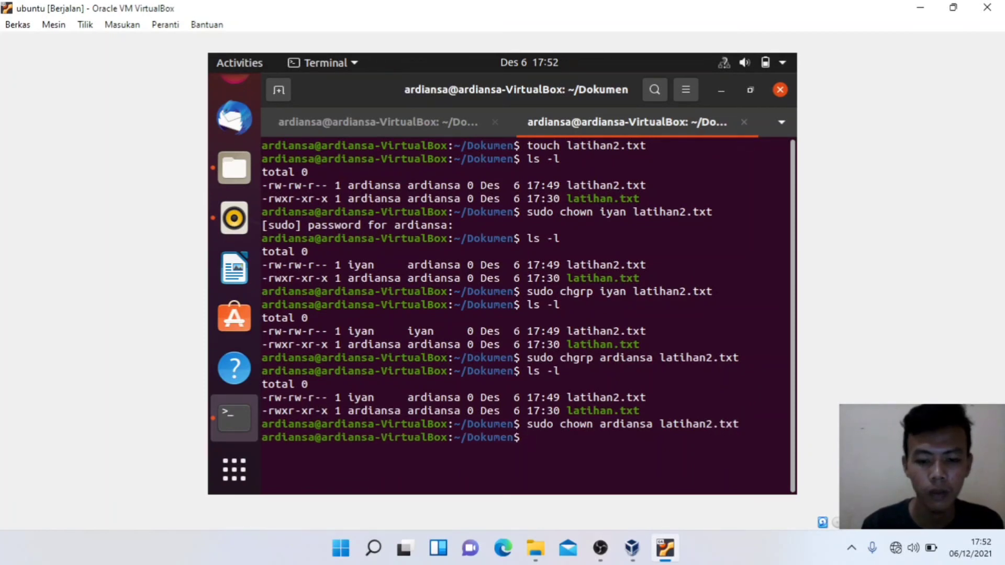
type("ls -l")
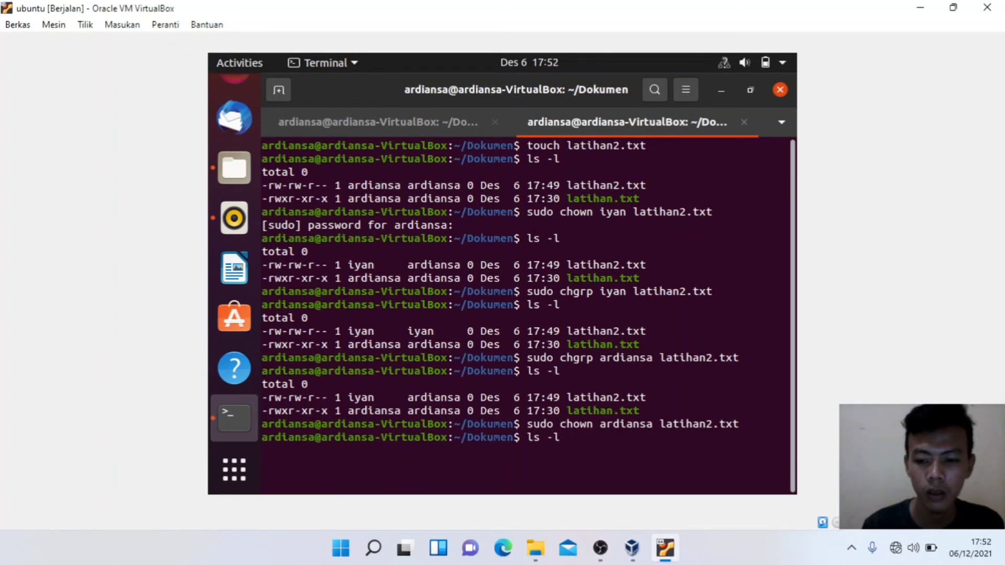
key("Return")
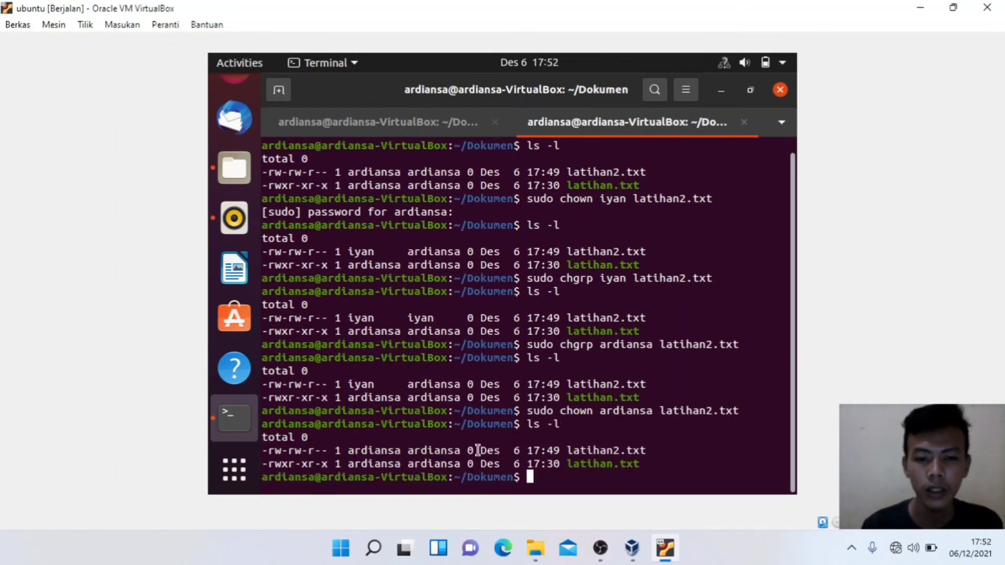
left_click_drag(341, 451, 462, 451)
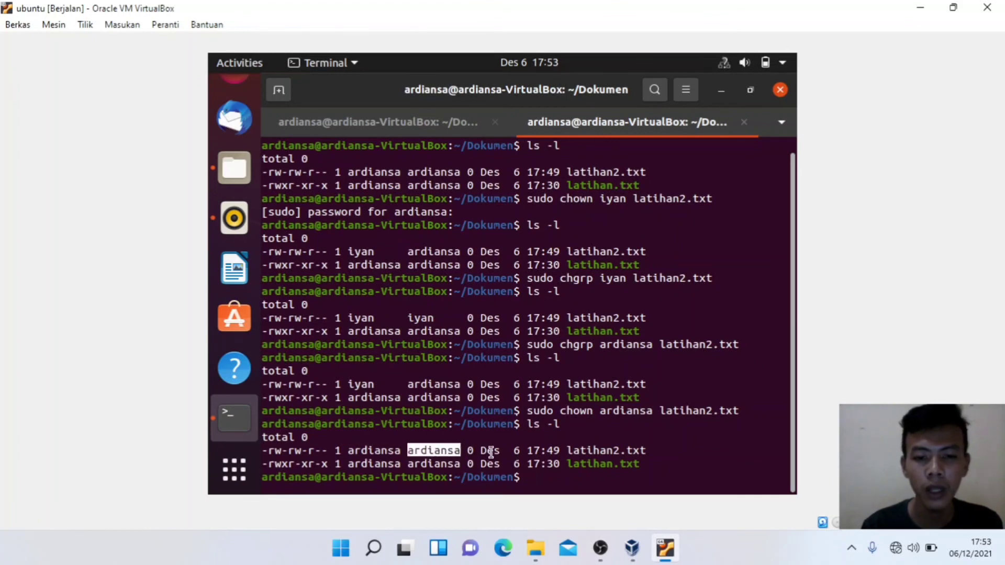